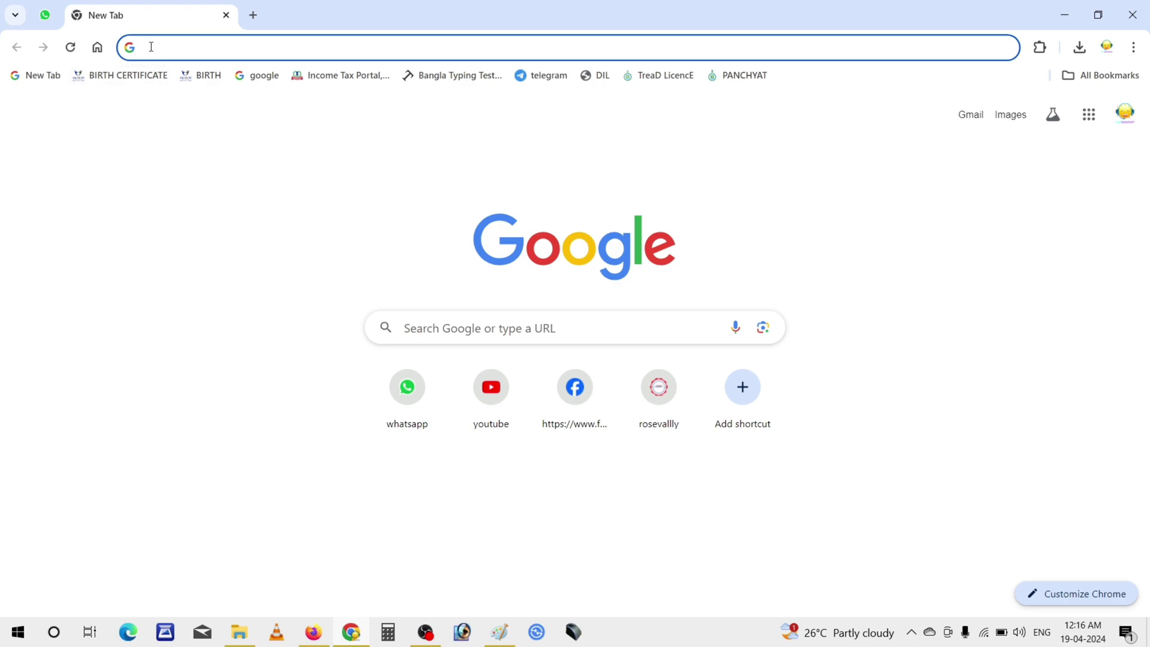
- Open rosevalleyadc.com/index.aspx and go to the site's Upload Certificate page
type("Rosevalleyadc.com/index.aspx")
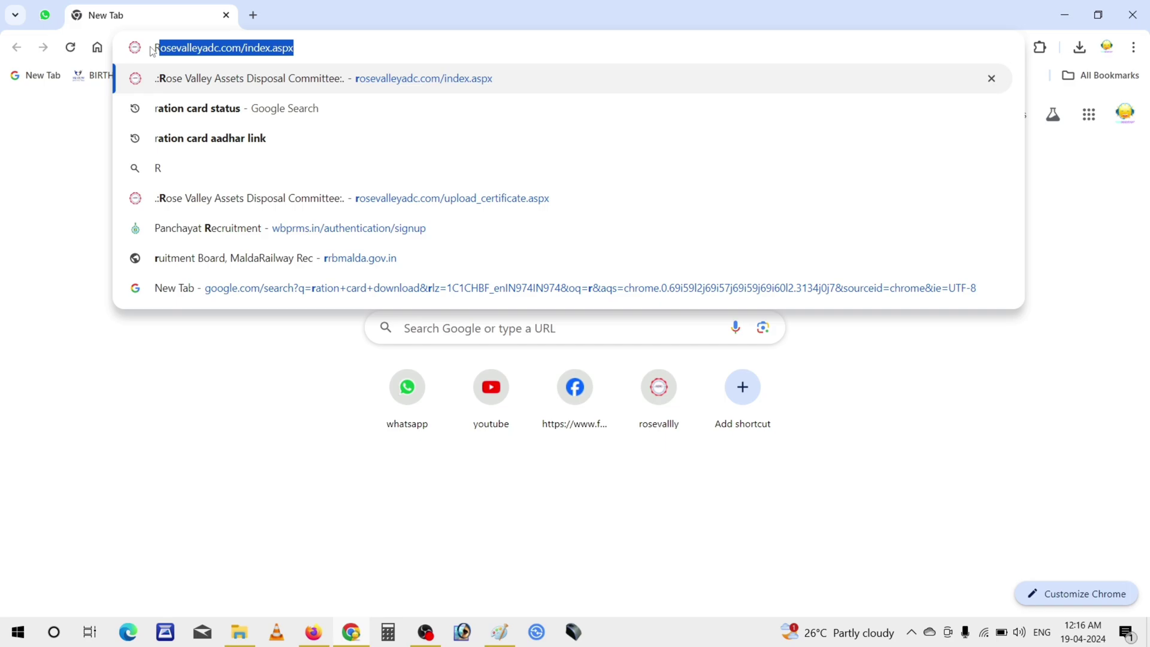
key("Return")
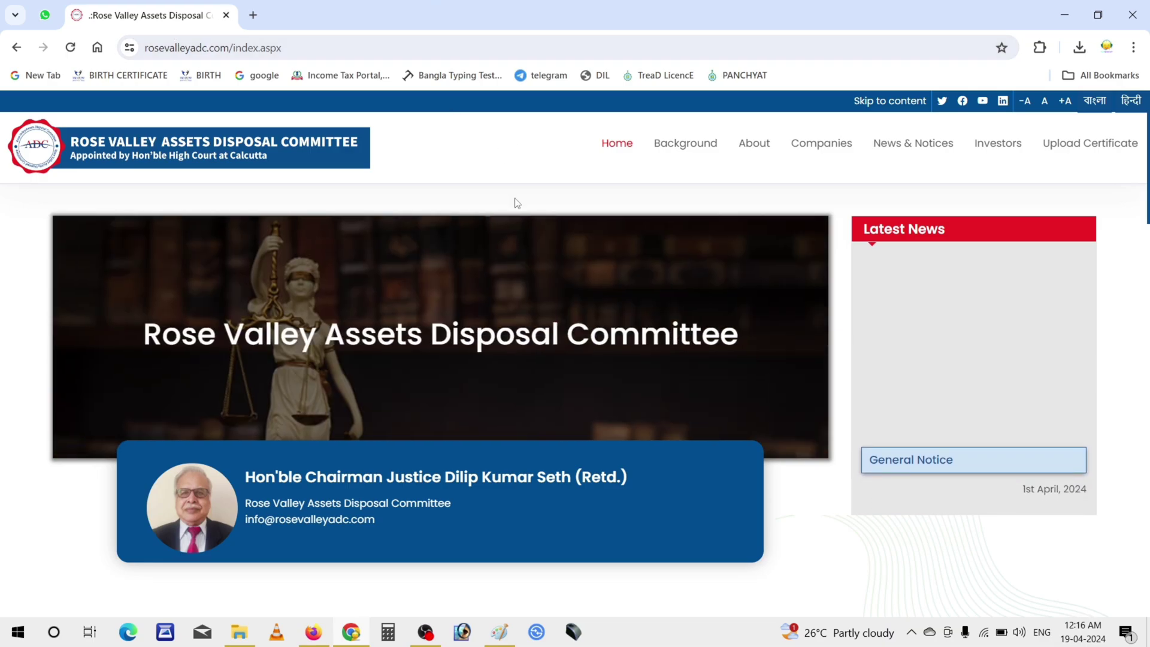
scroll(513, 200, "down", 4)
scroll(516, 203, "up", 4)
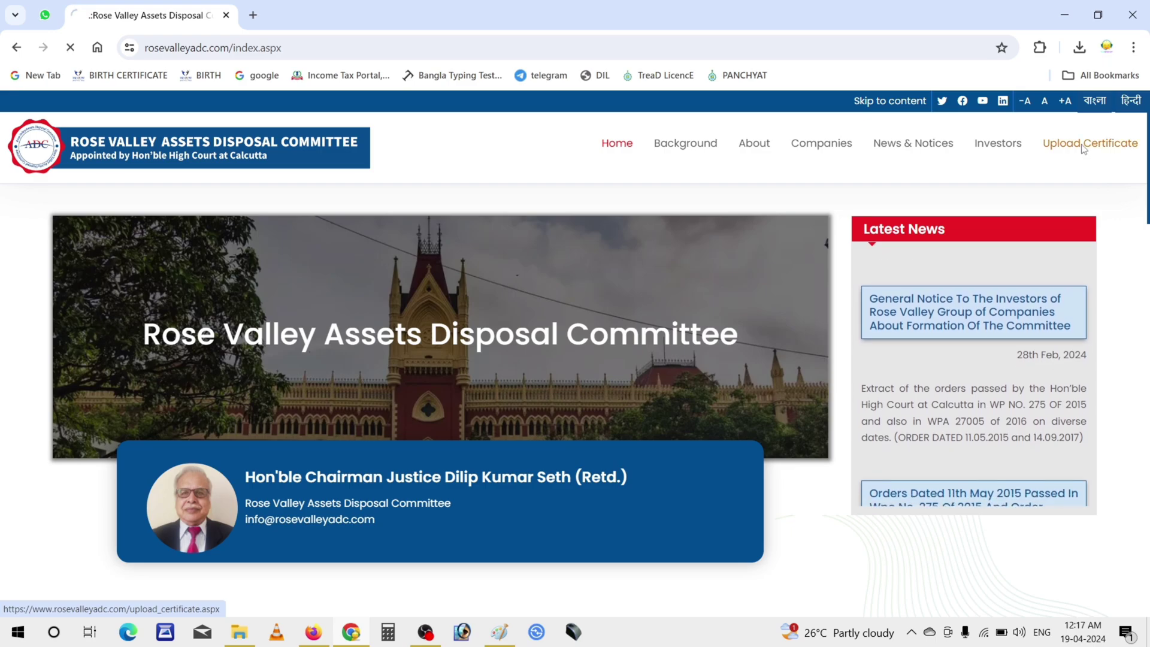
left_click(1083, 149)
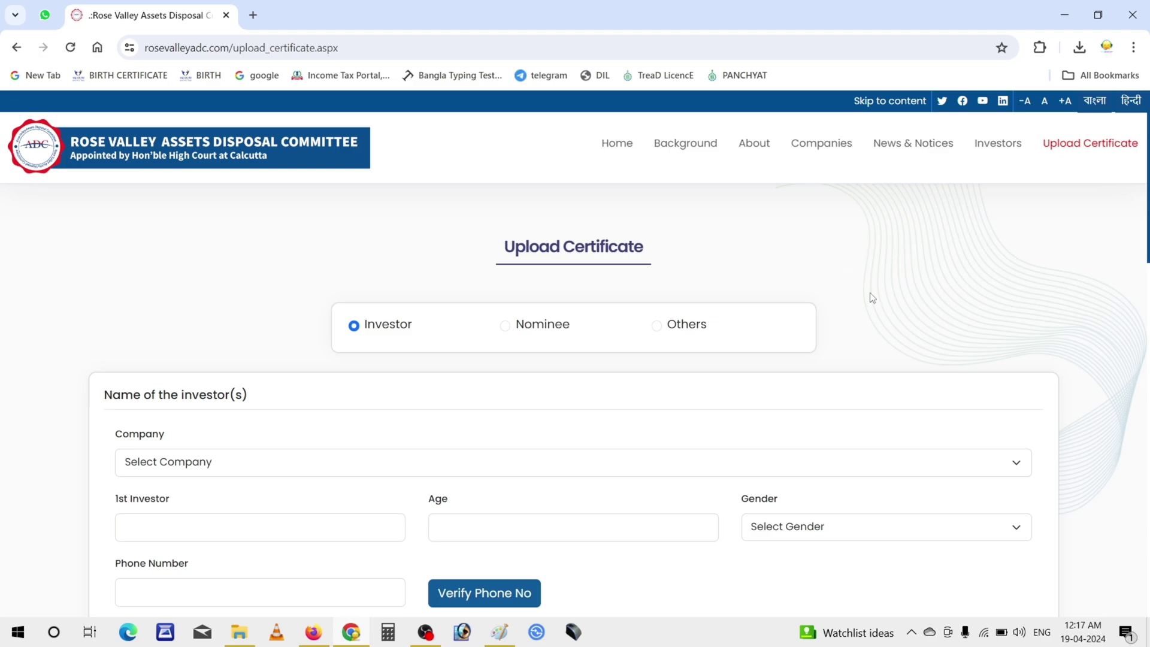
- Choose Nominee as the applicant type on the Upload Certificate form
scroll(871, 298, "down", 12)
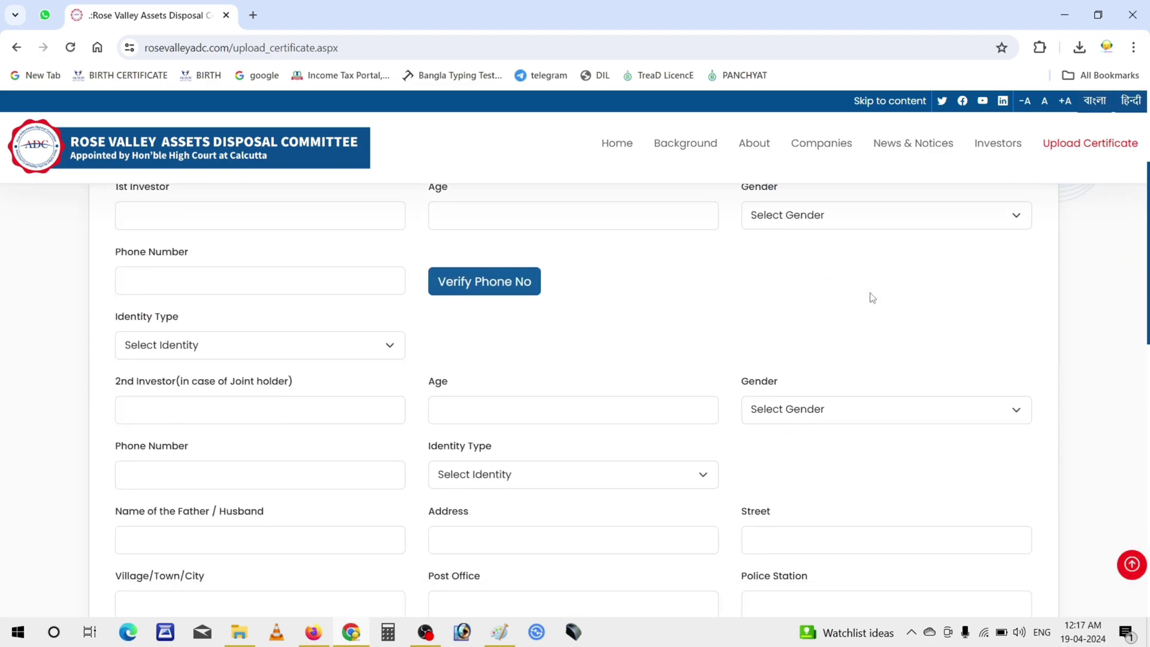
scroll(871, 297, "down", 5)
scroll(872, 297, "up", 15)
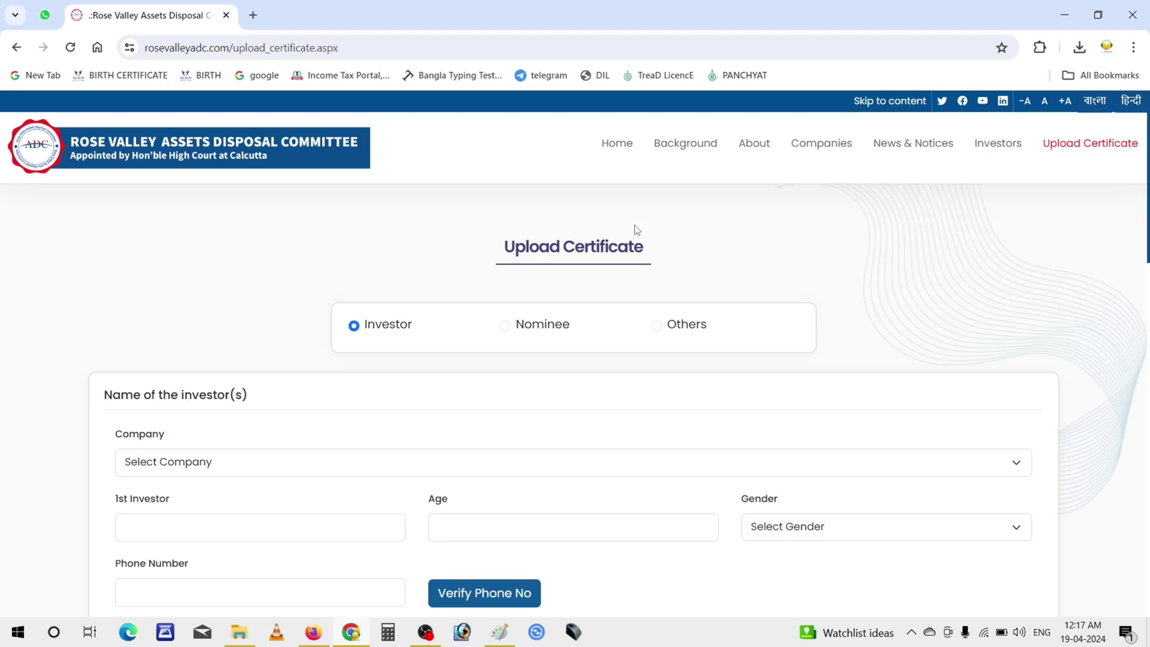
scroll(636, 230, "down", 2)
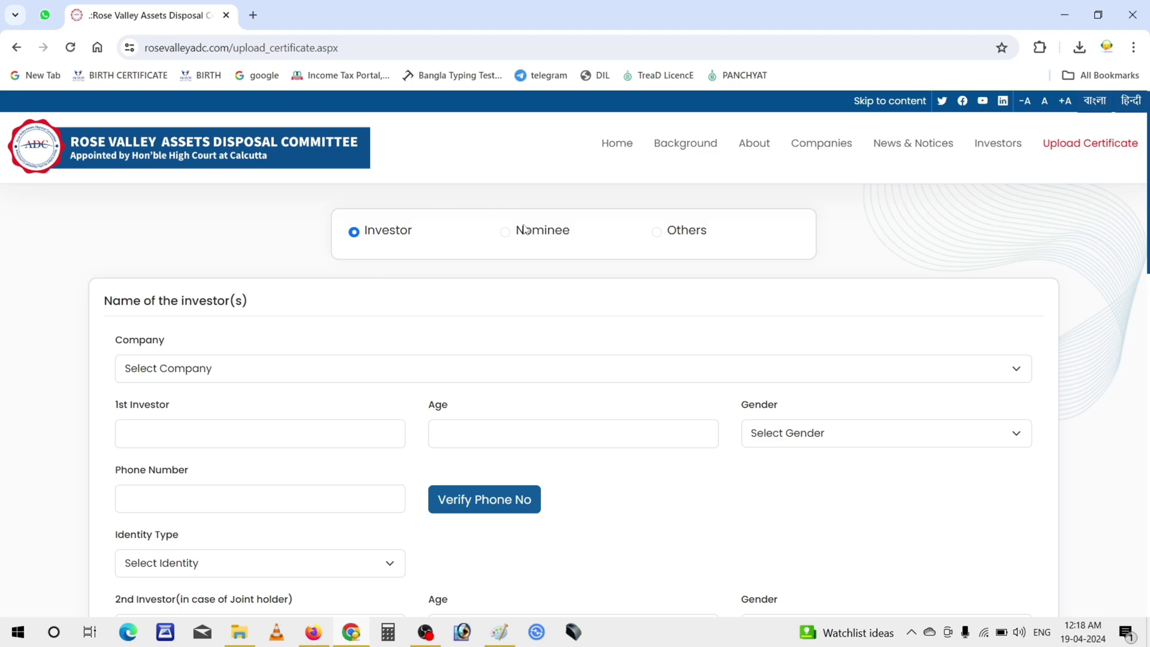
left_click(505, 232)
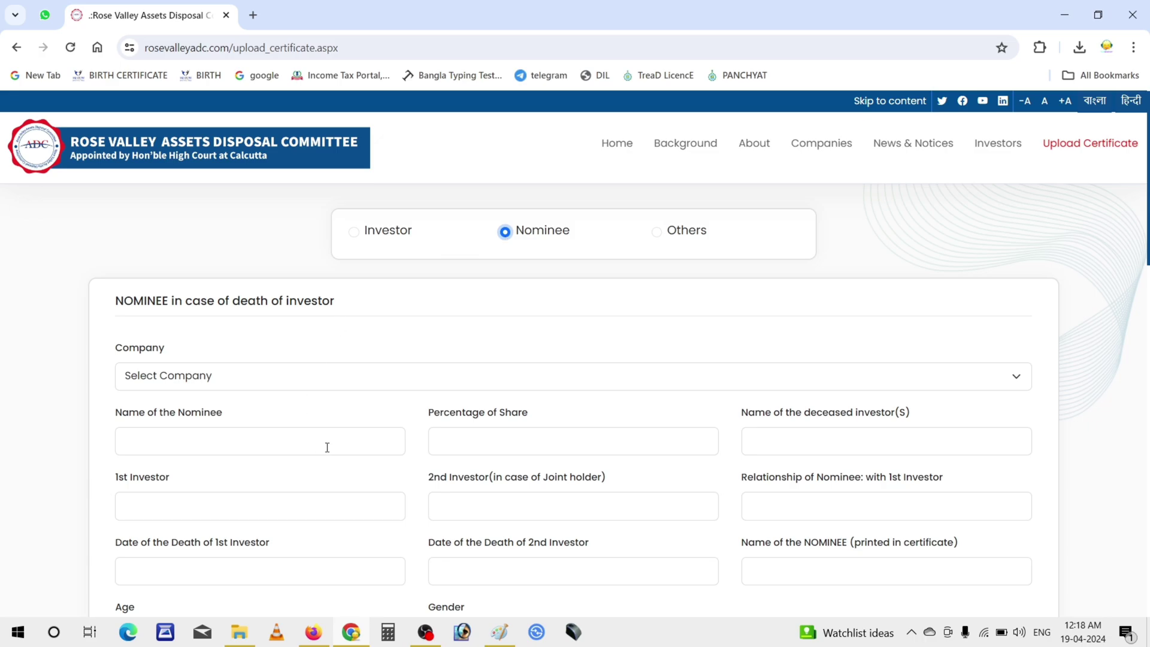
- Look through the nominee form from the company and nominee fields to the start of the bank account details
scroll(403, 410, "down", 20)
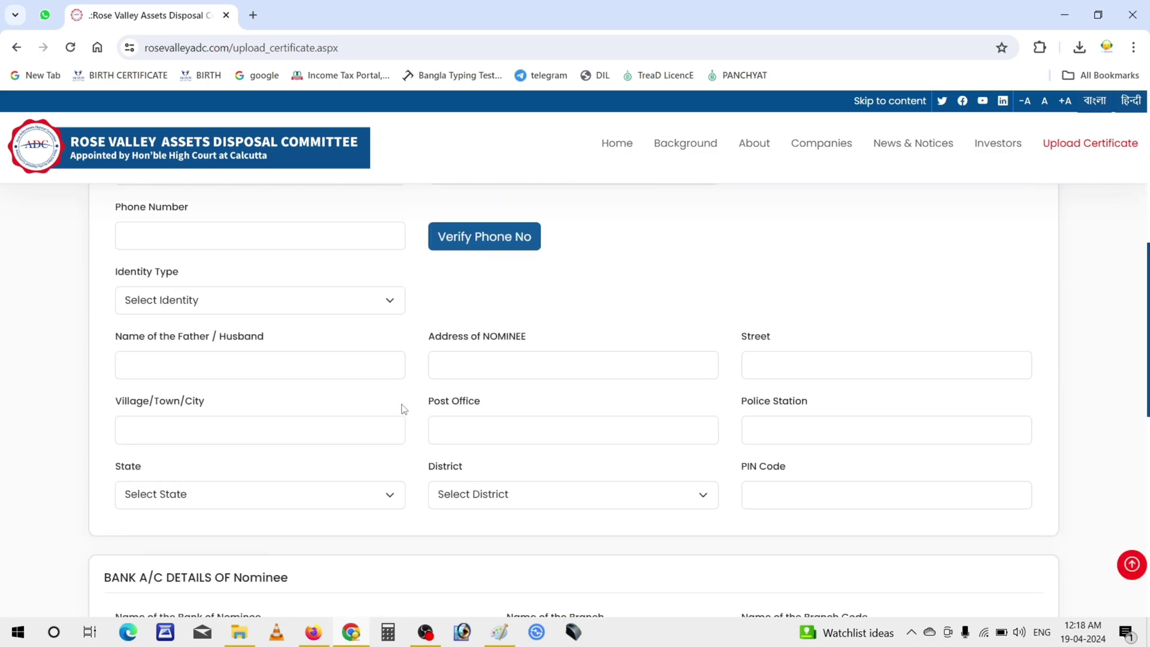
scroll(403, 408, "up", 10)
scroll(403, 401, "up", 10)
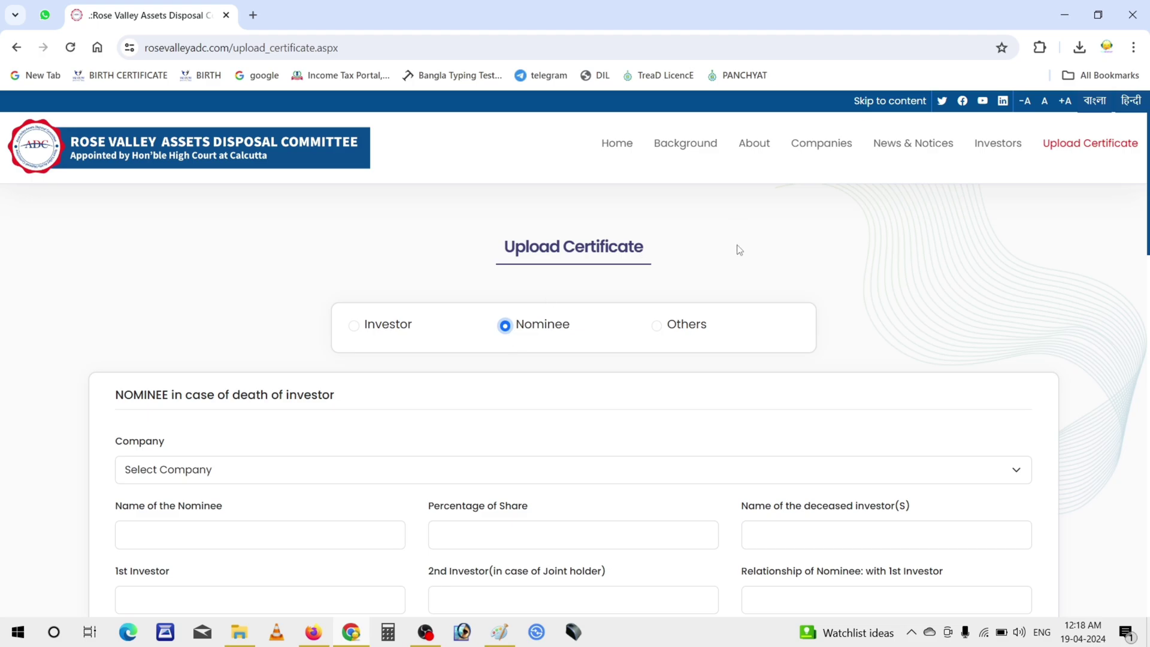
scroll(740, 251, "down", 3)
scroll(740, 252, "up", 1)
scroll(740, 252, "up", 1)
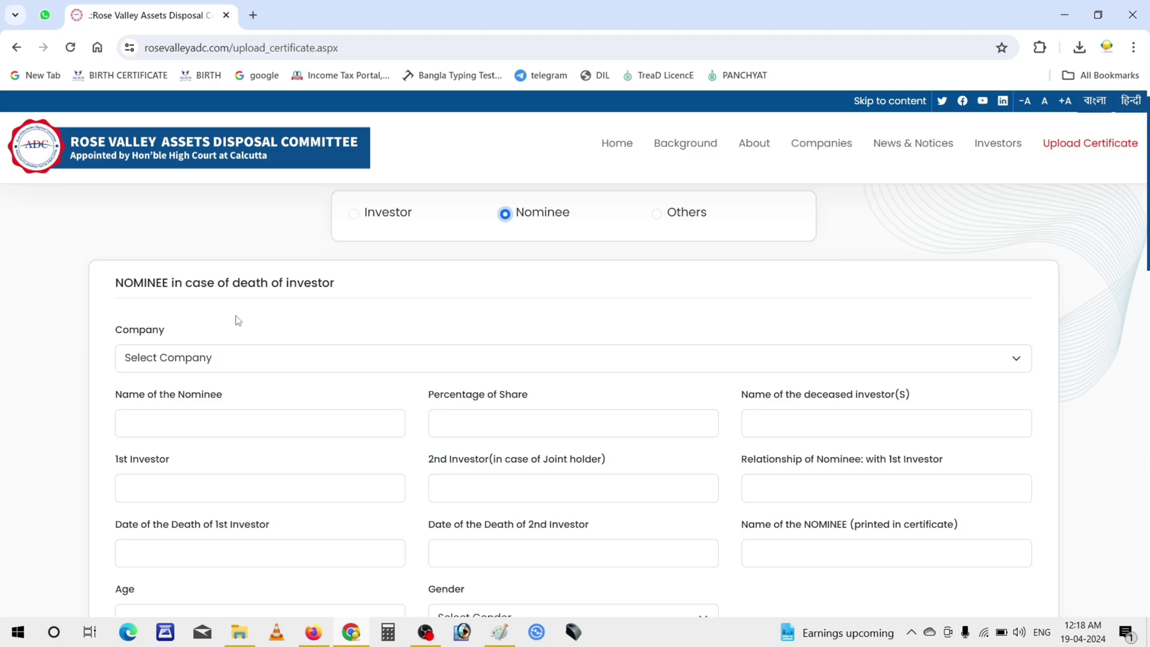
- Check the company name on the certificate in Paint, outline it with a rectangle, undo the outline and return to the form in Chrome
left_click(222, 358)
scroll(283, 163, "down", 1)
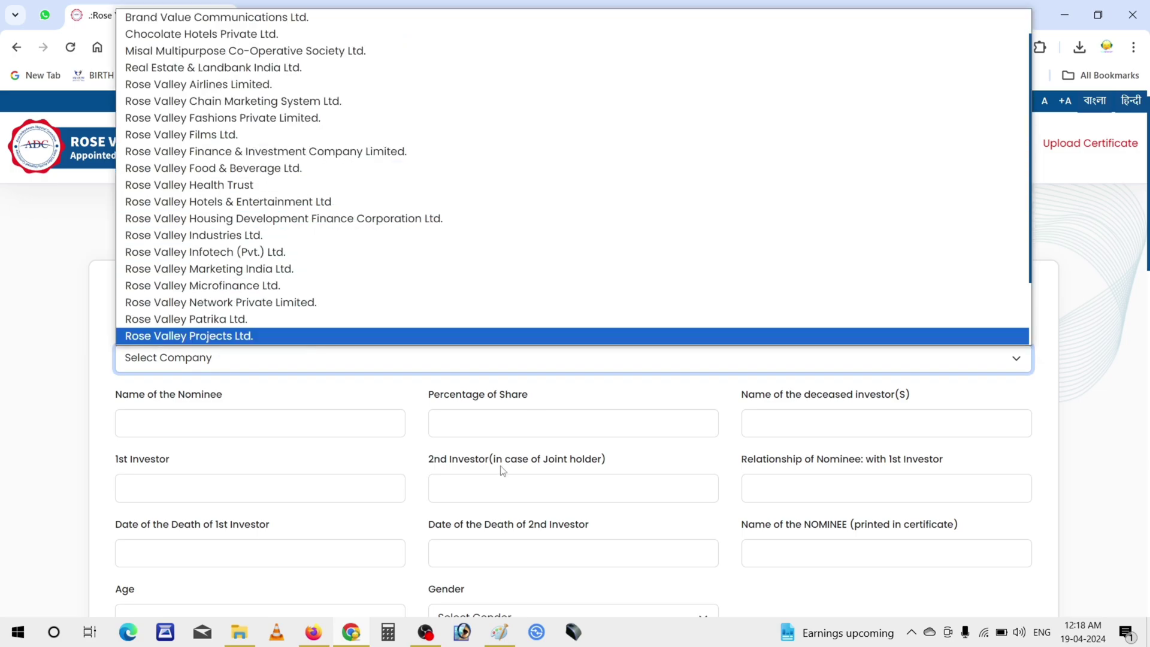
left_click(500, 632)
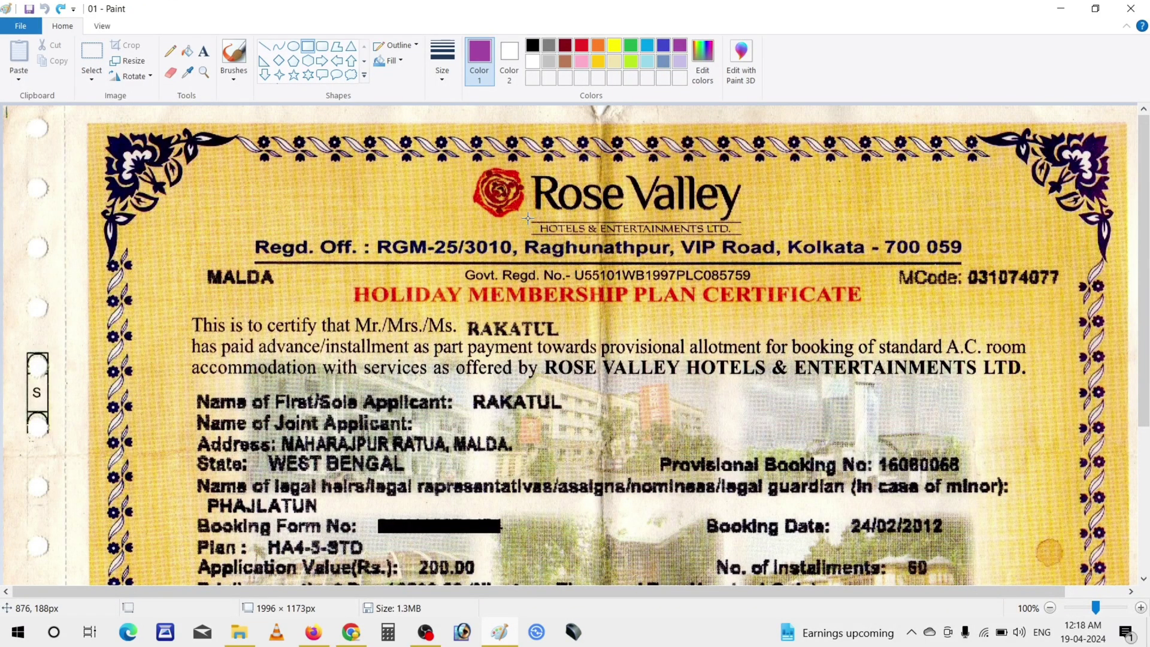
left_click_drag(527, 218, 744, 241)
left_click(786, 225)
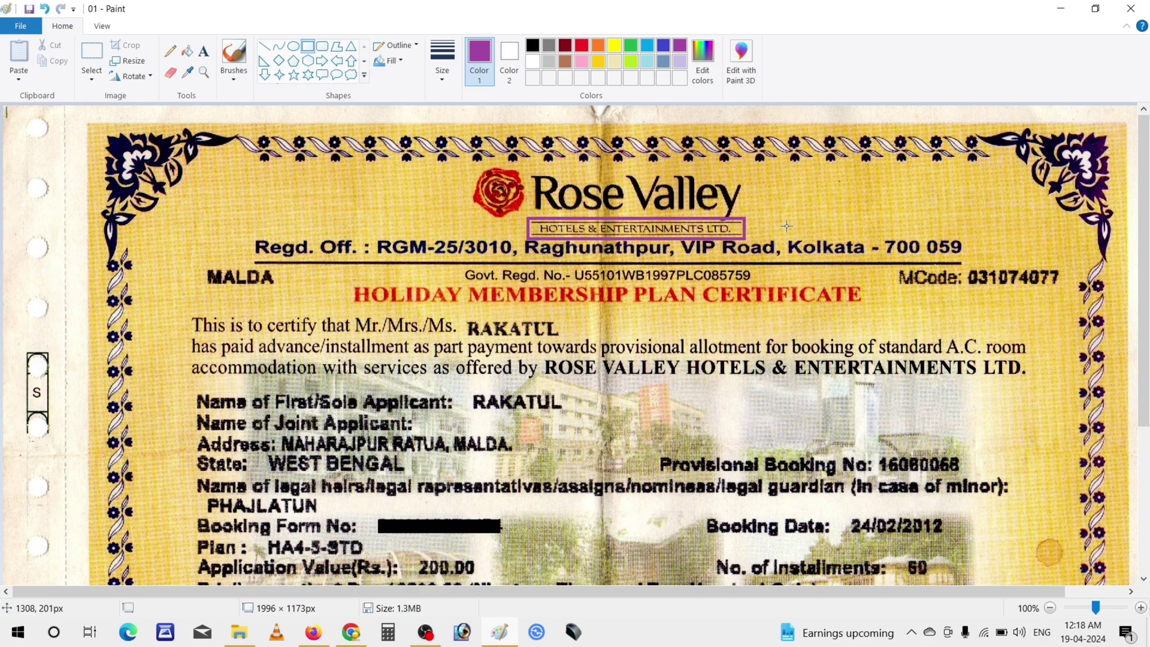
key("ctrl+z")
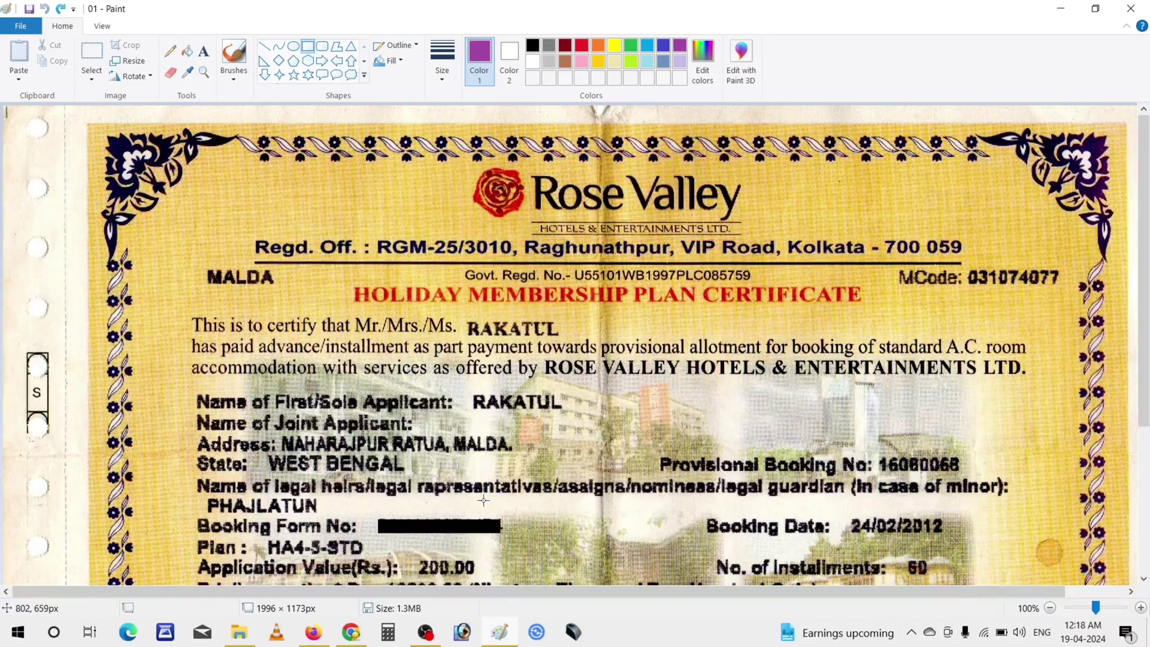
left_click(358, 633)
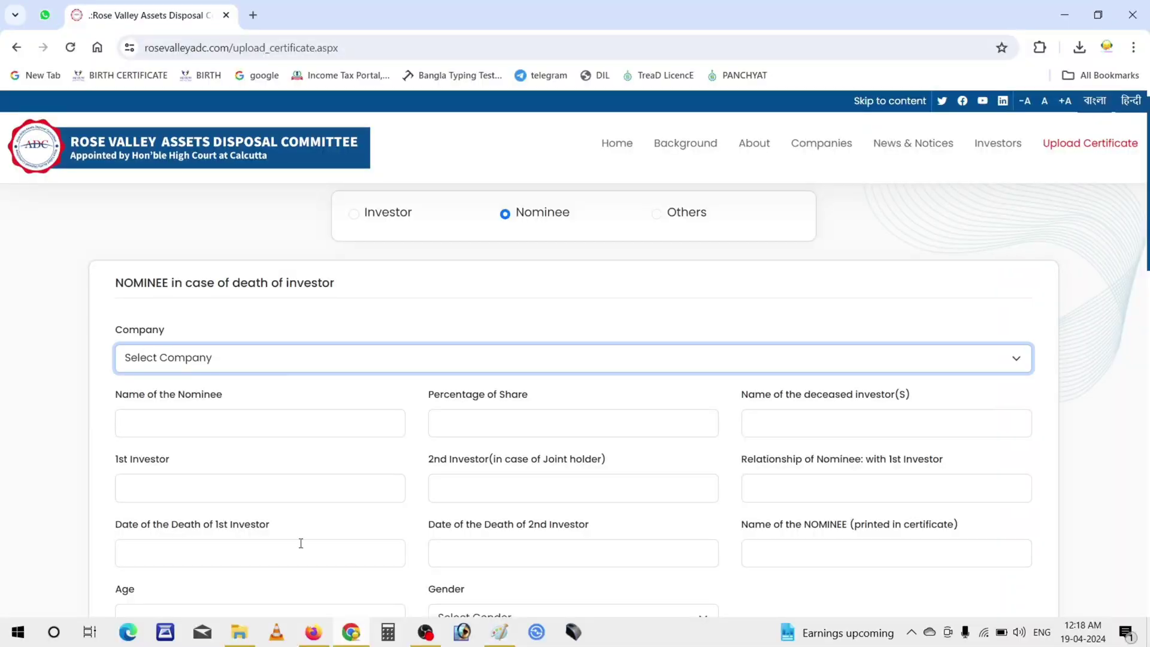
- Set the company on the nominee form to Rose Valley Hotels & Entertainment Ltd
left_click(325, 363)
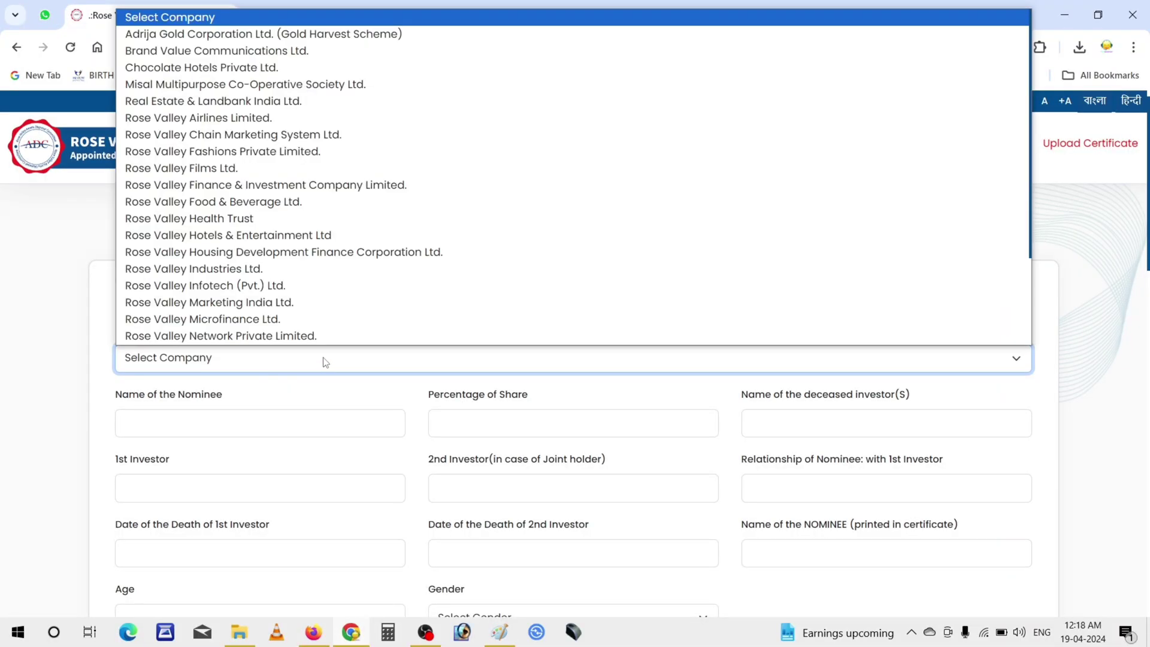
left_click(298, 235)
scroll(432, 297, "down", 1)
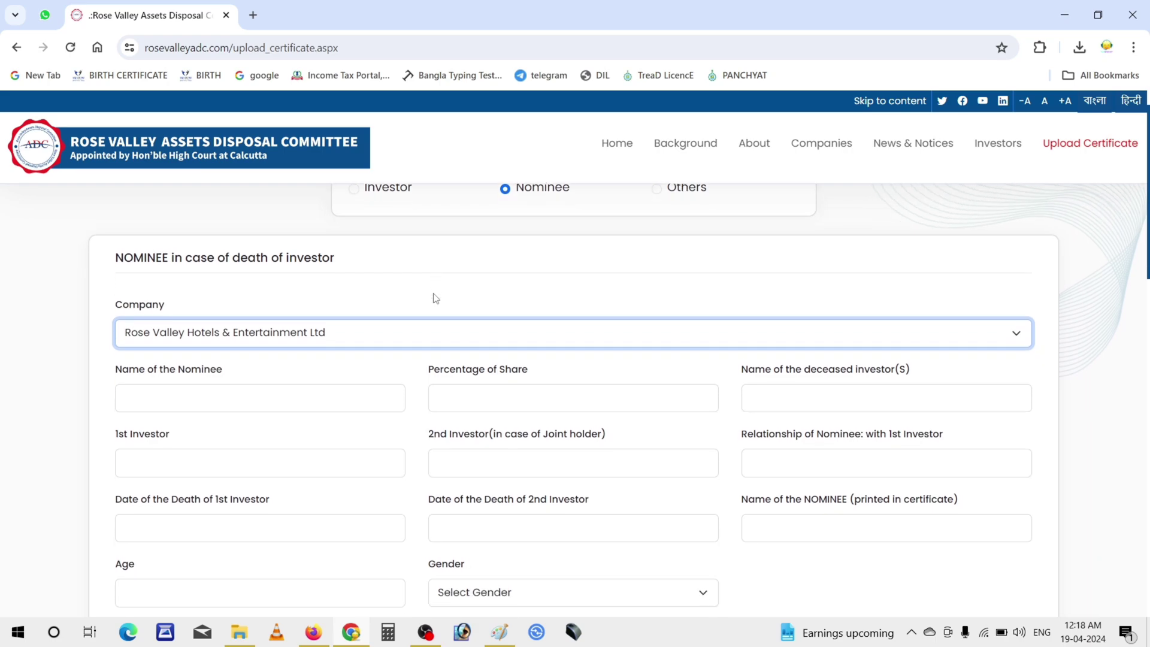
- Switch to the certificate in Paint, outline the first applicant's and the nominee's names with rectangles, and undo both outlines
left_click(193, 394)
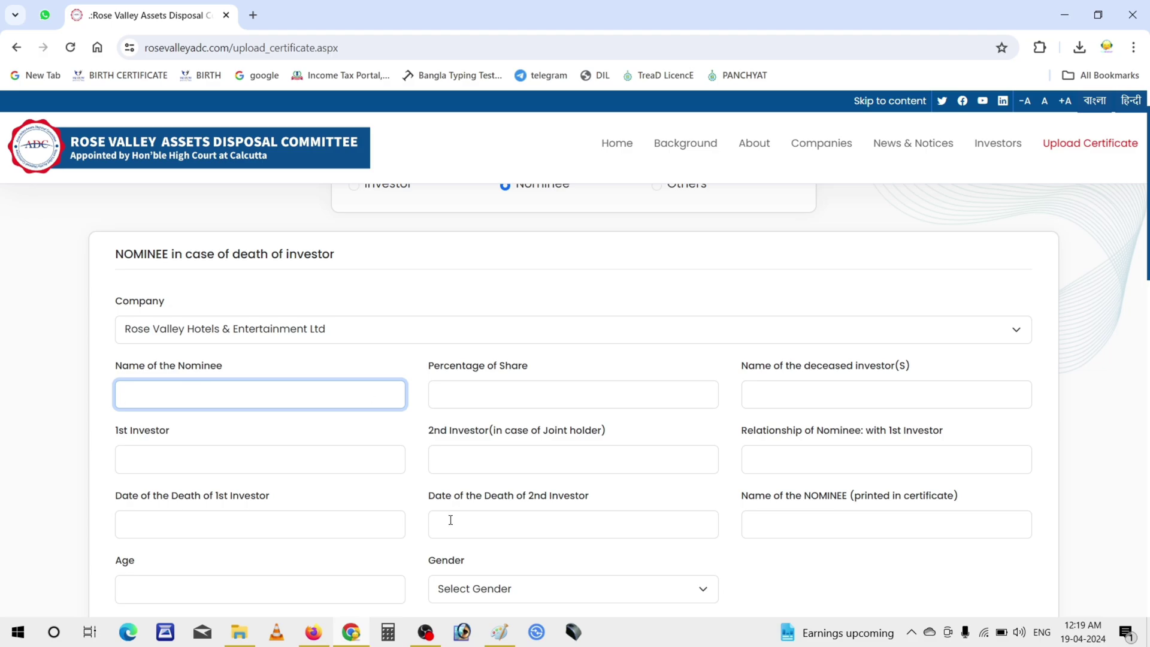
left_click(495, 639)
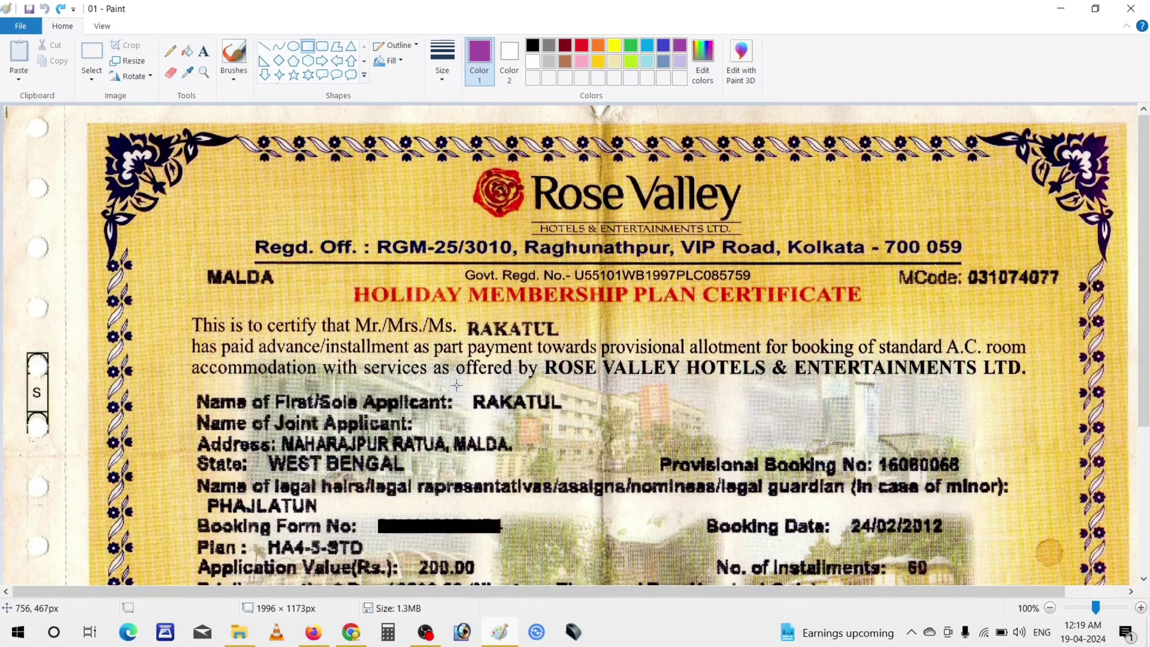
left_click_drag(459, 383, 593, 419)
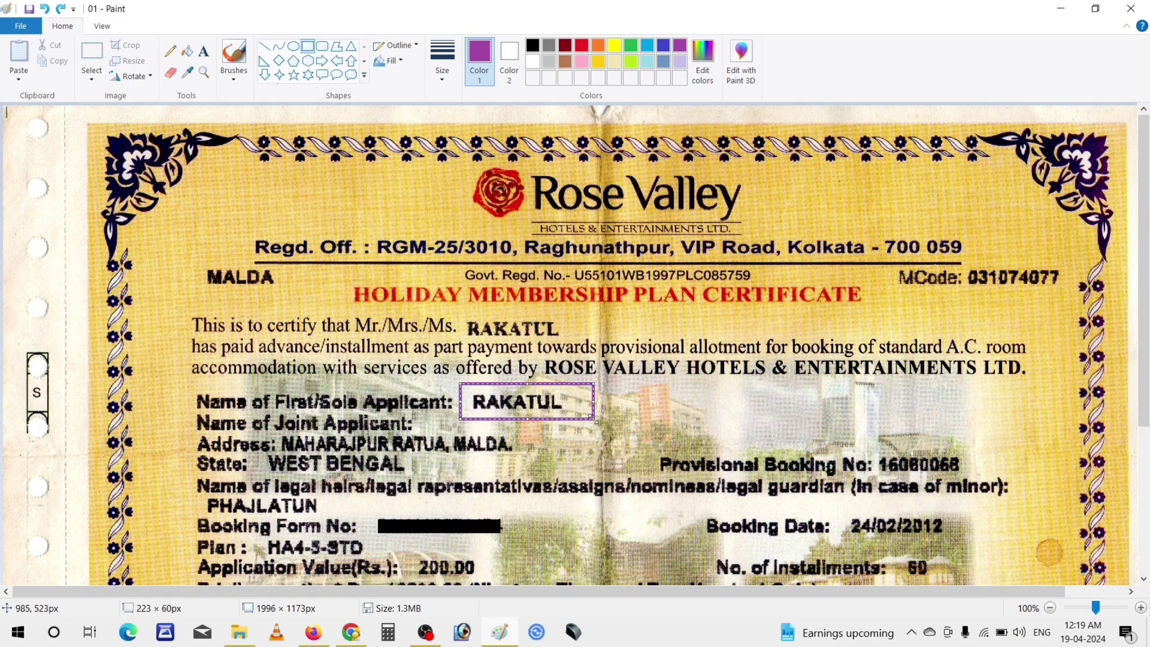
left_click(672, 393)
scroll(671, 394, "down", 3)
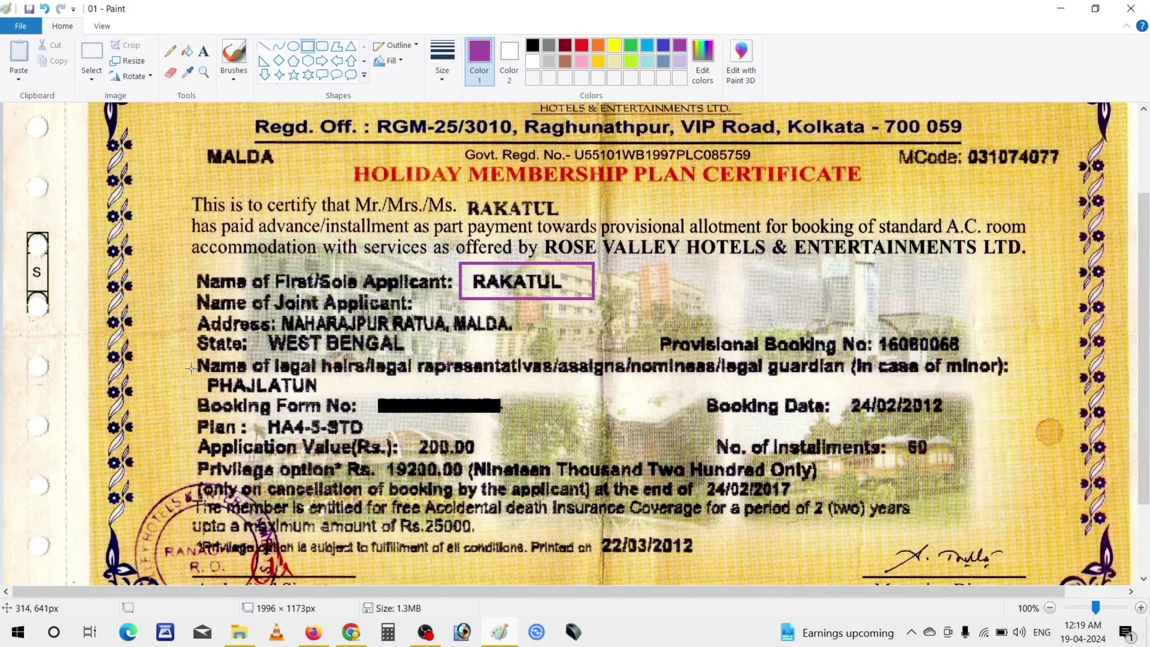
left_click_drag(197, 374, 339, 399)
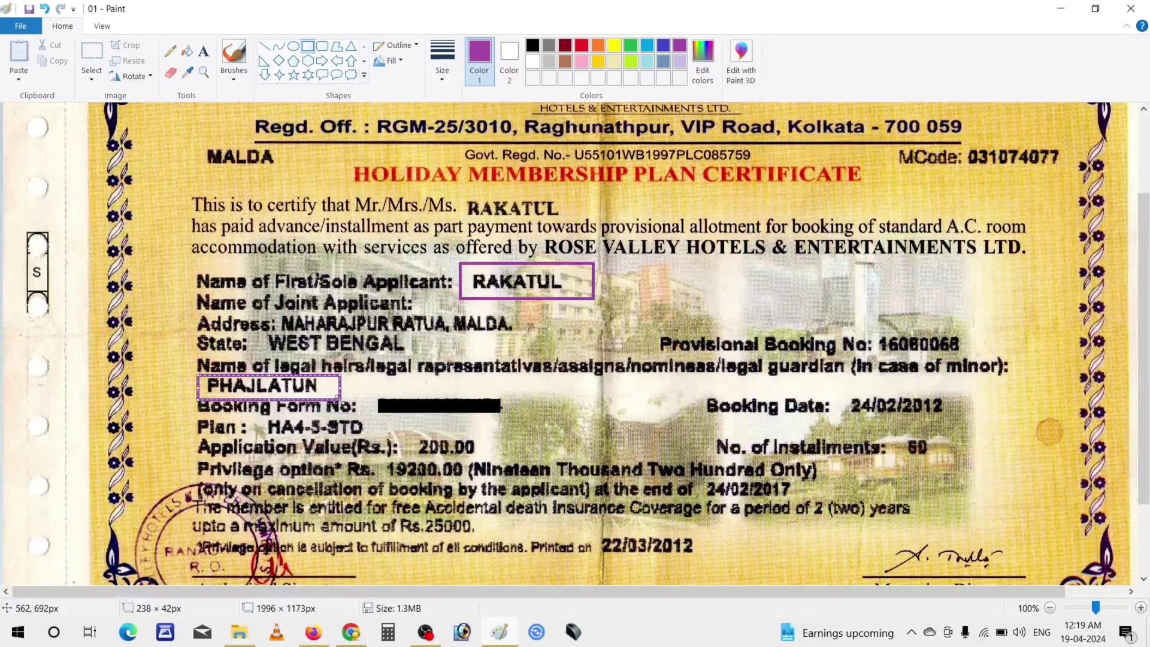
key("ctrl+z")
key("ctrl+z")
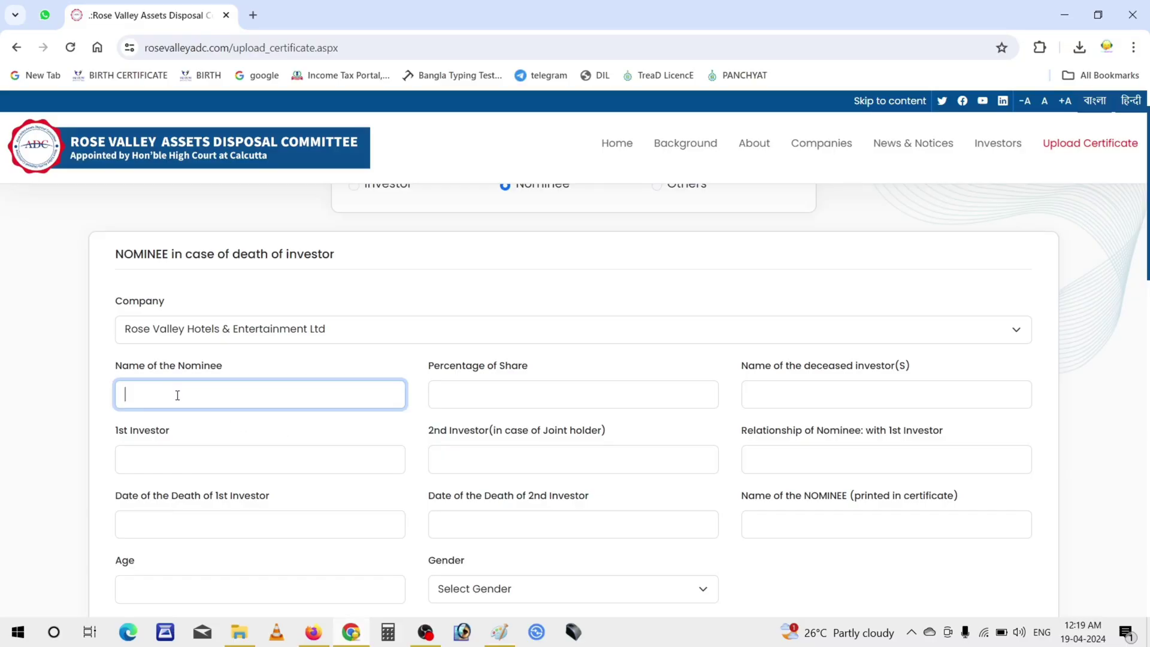
- On the form in Chrome, enter the placeholder xxxxx as the nominee's name and set the percentage of share to 100
type("xxxxx")
left_click_drag(429, 366, 529, 369)
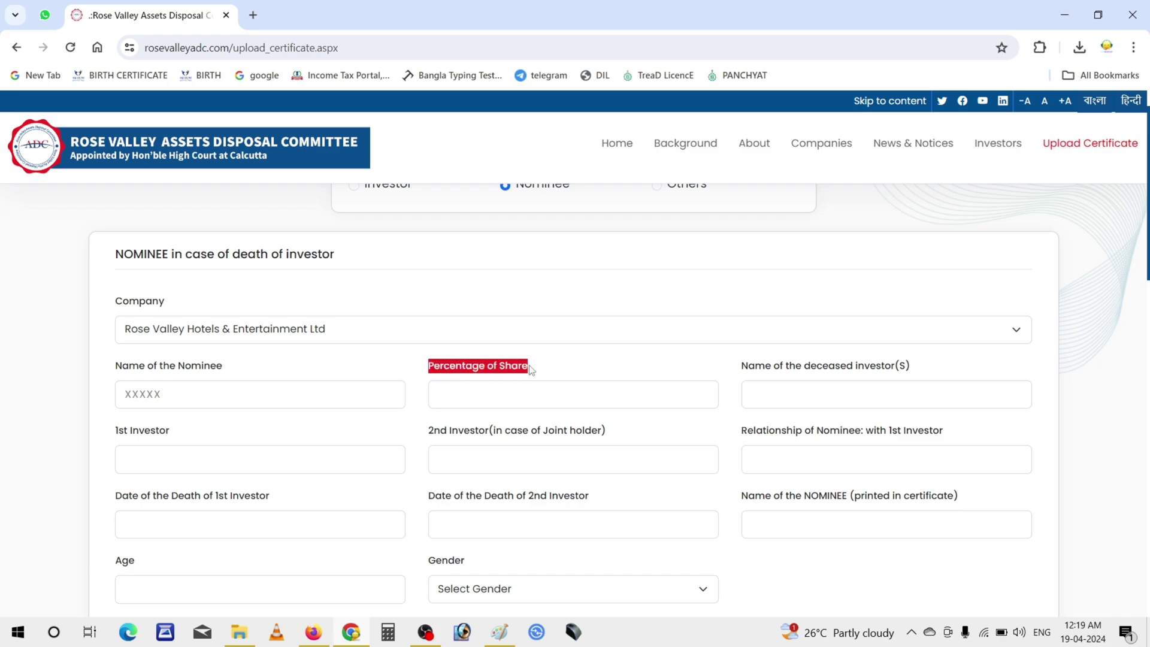
left_click(485, 393)
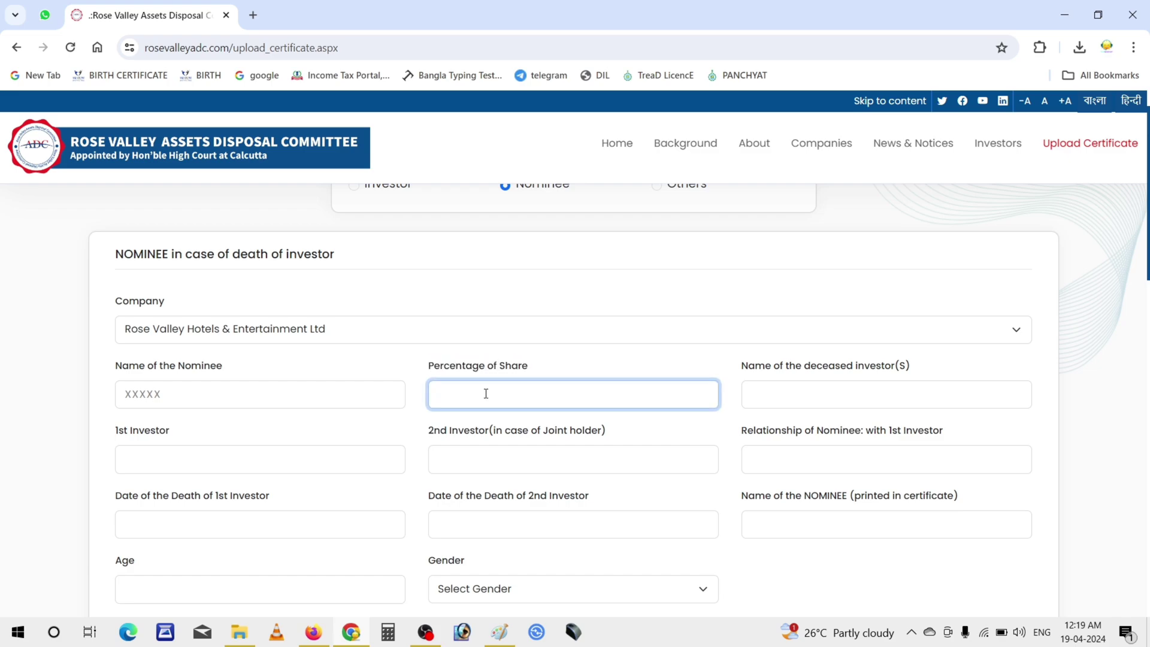
scroll(485, 393, "up", 1)
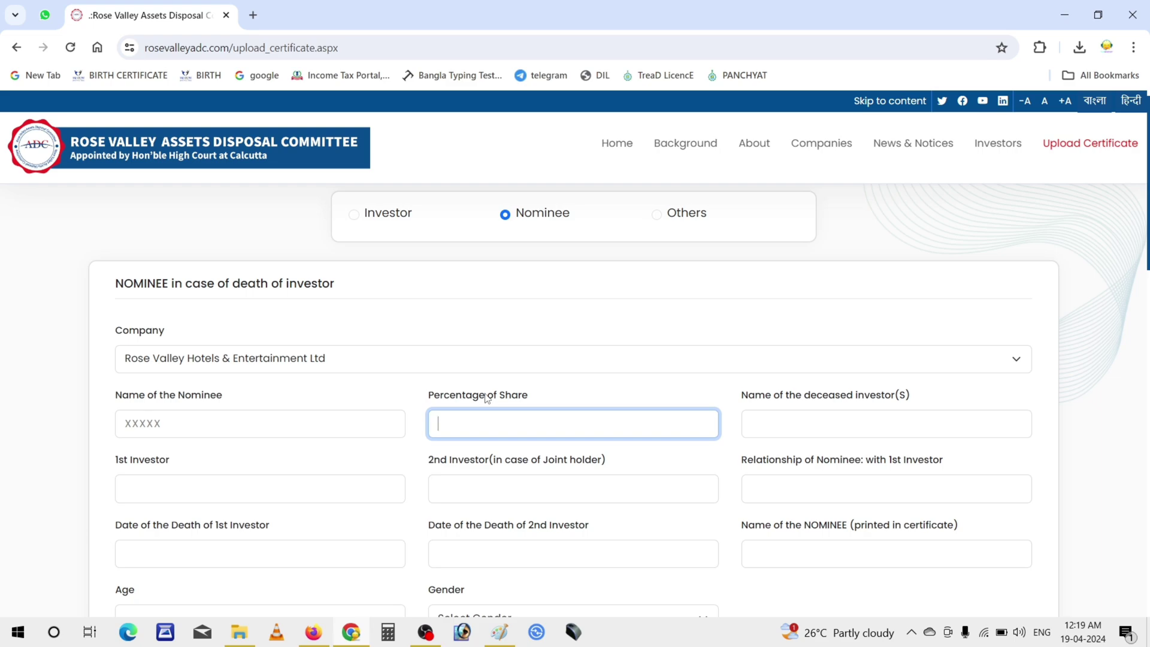
type("100")
scroll(461, 427, "down", 1)
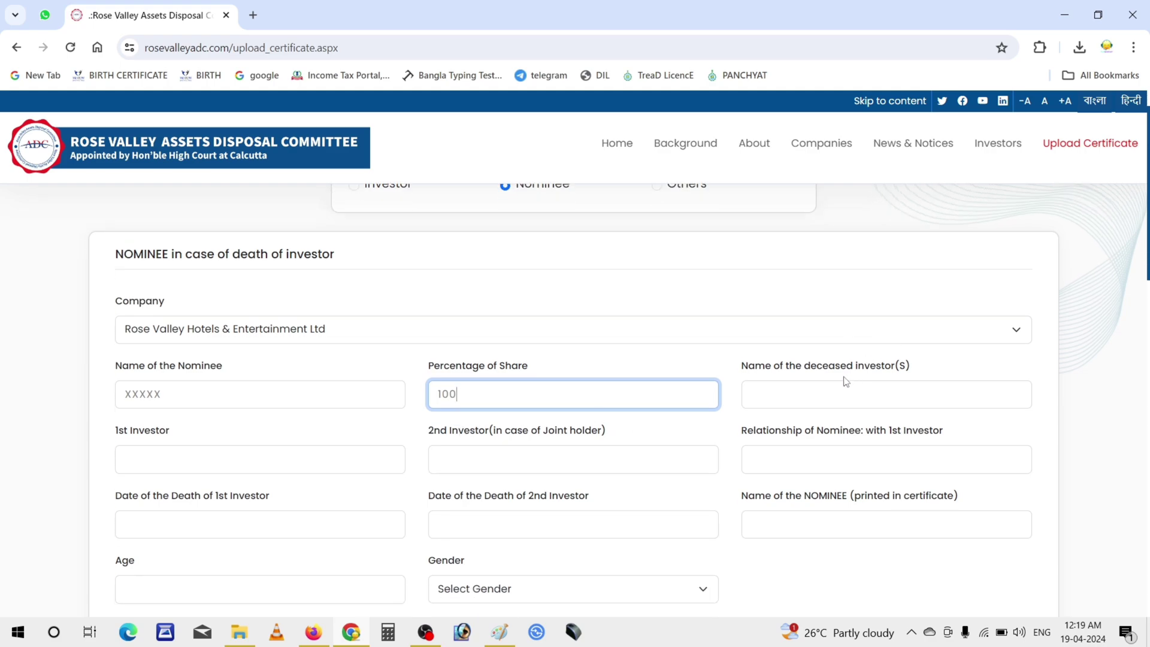
- For the deceased investor field, outline the certificate holder's name in Paint, undo the outline and return to the form in Chrome
left_click(805, 394)
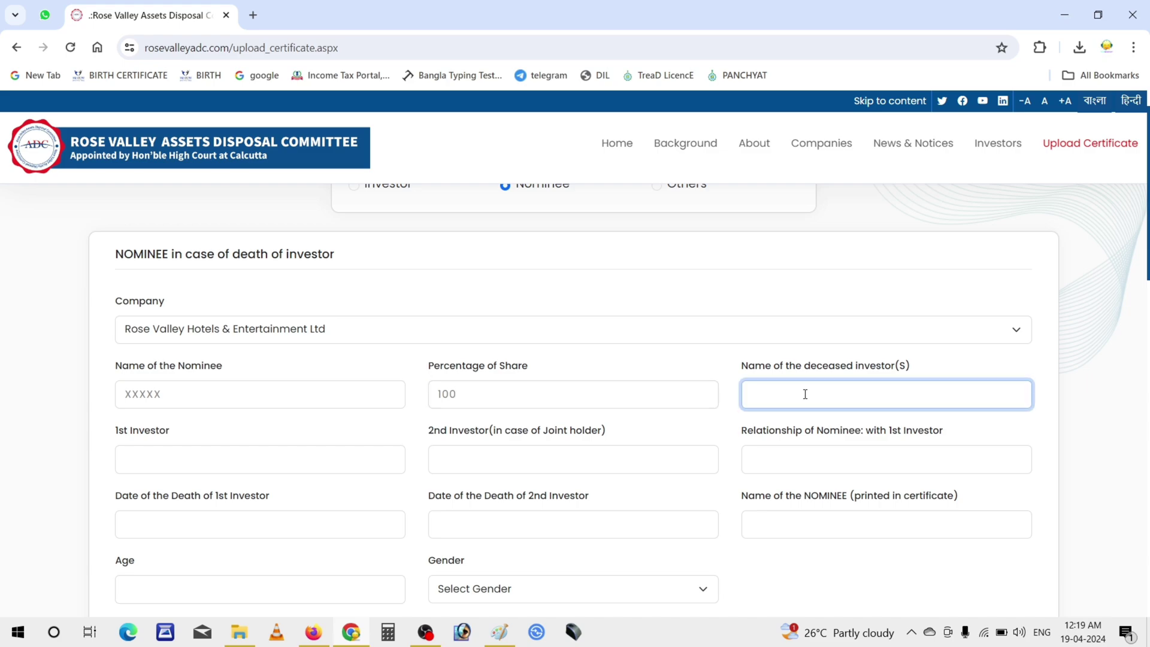
left_click(501, 633)
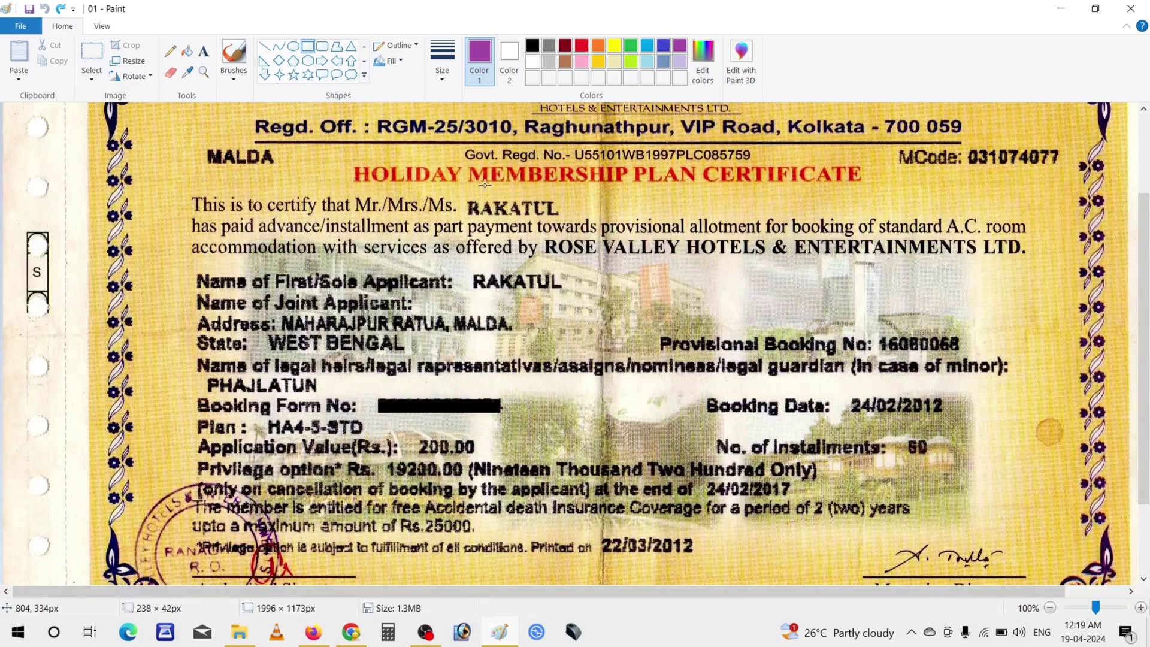
left_click_drag(458, 181, 594, 217)
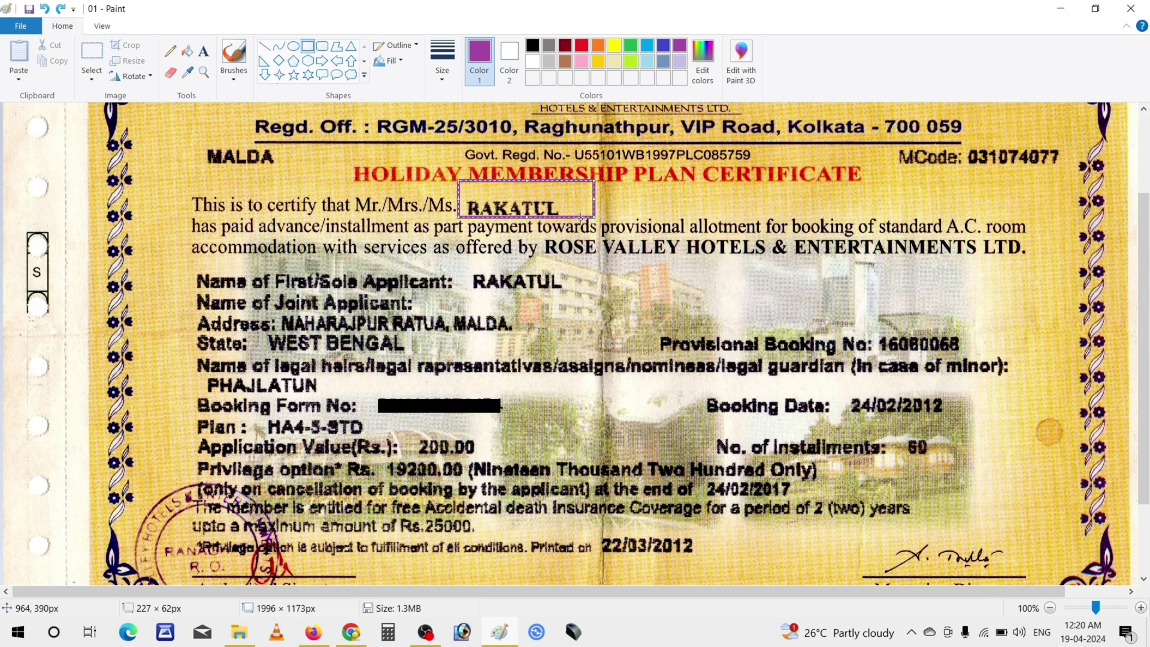
key("ctrl+z")
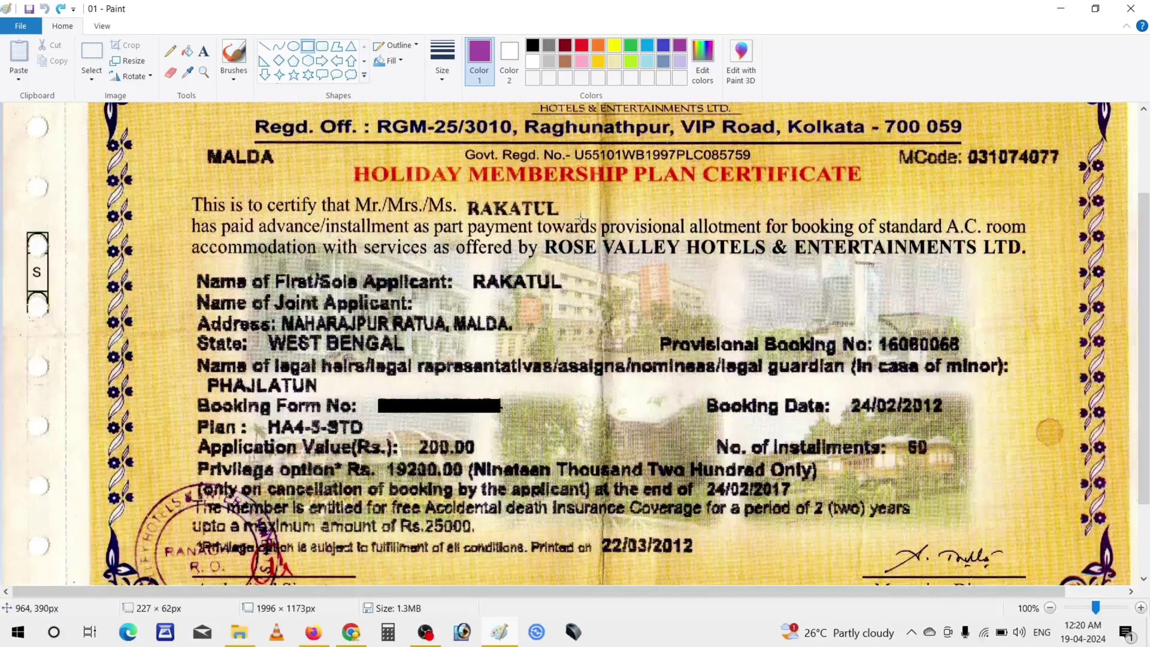
left_click(346, 638)
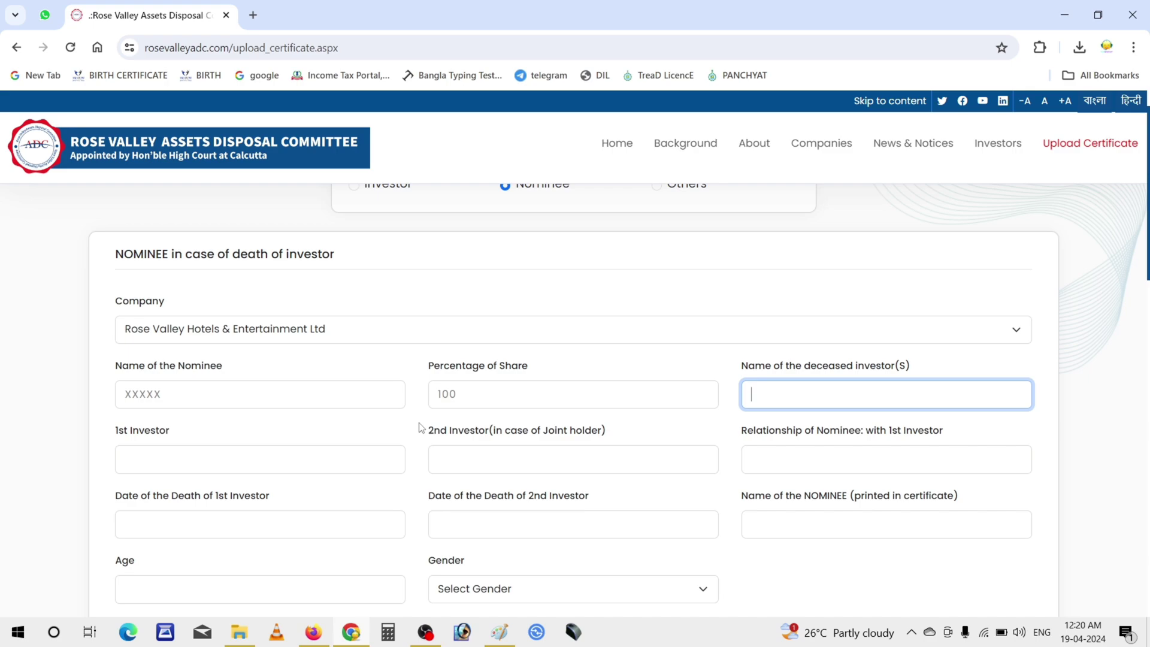
- For the 1st Investor field, check the first applicant's name on the certificate in Paint and return to the form in Chrome
scroll(420, 427, "down", 1)
left_click(235, 454)
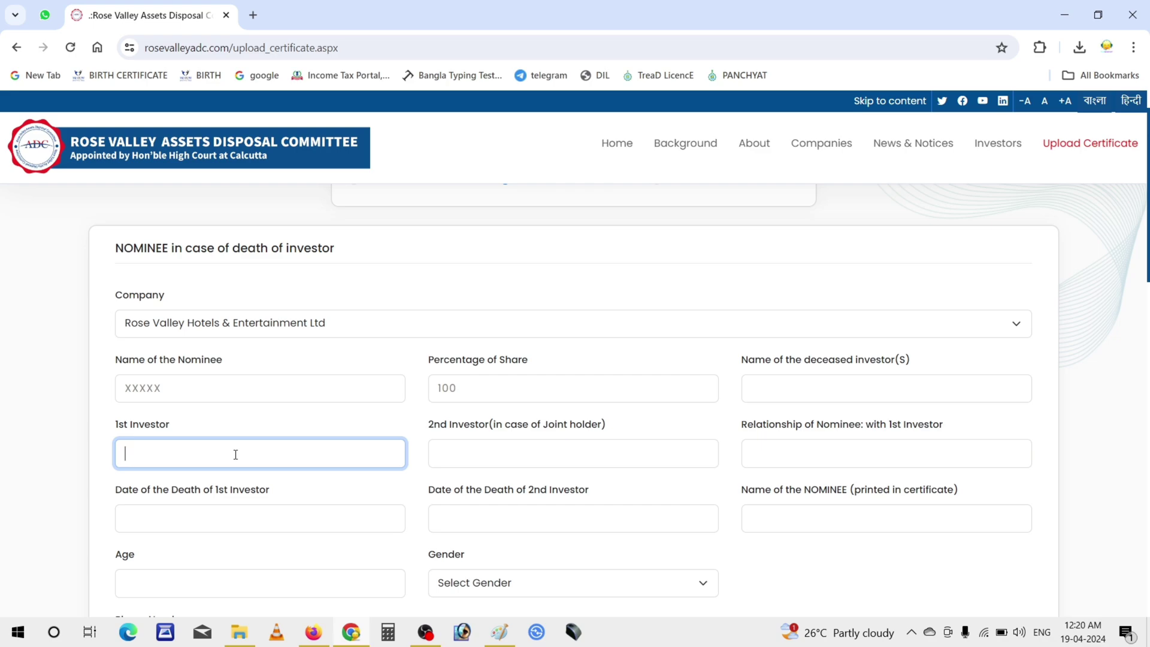
left_click(505, 635)
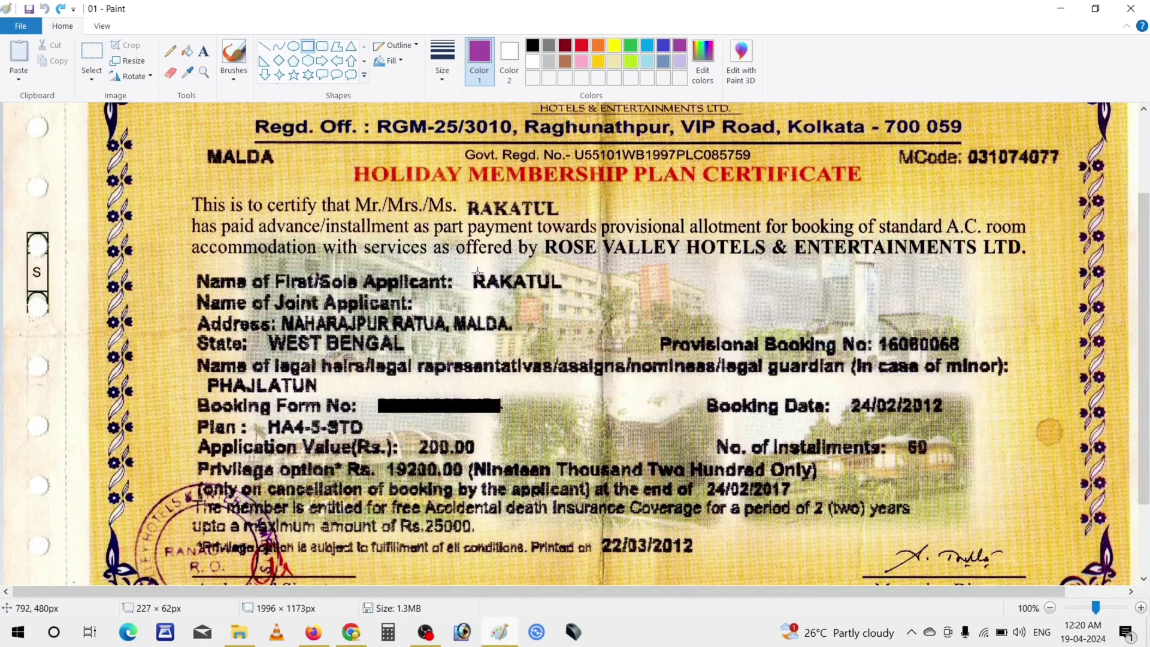
left_click(349, 633)
left_click(233, 453)
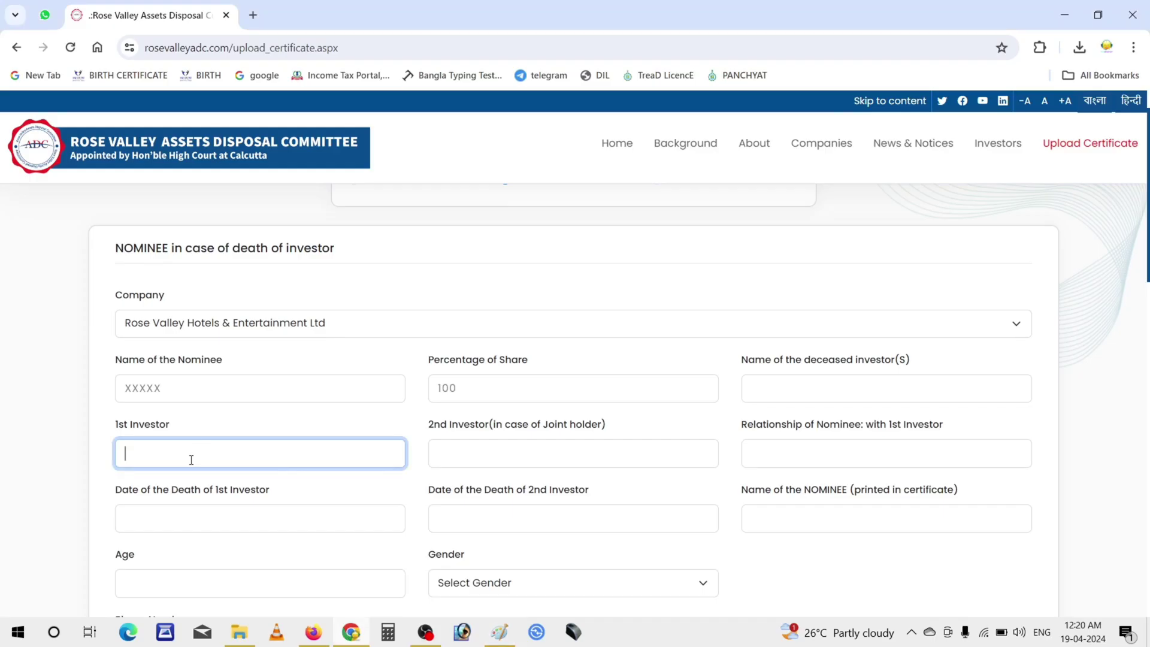
scroll(517, 458, "down", 1)
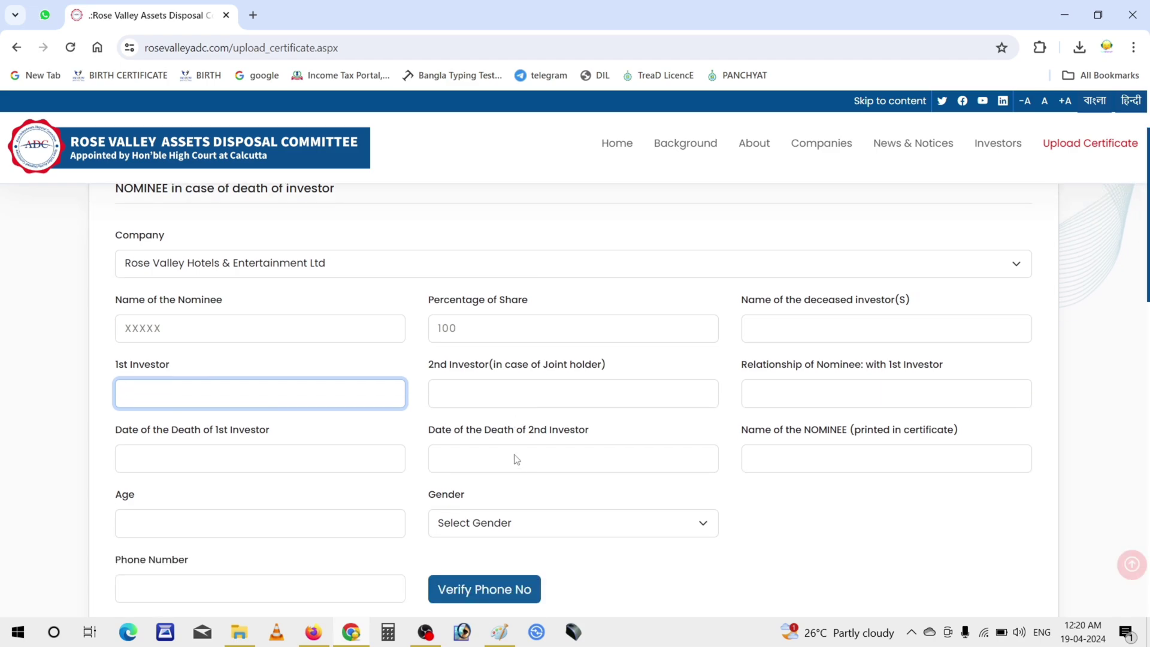
left_click(503, 391)
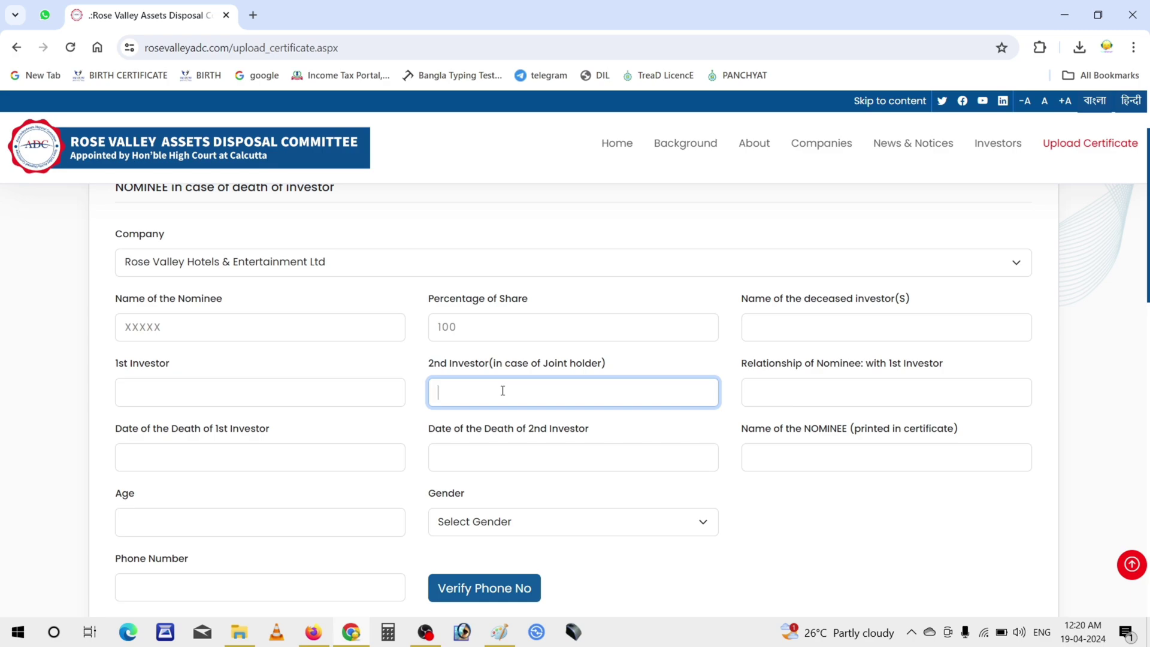
left_click(788, 390)
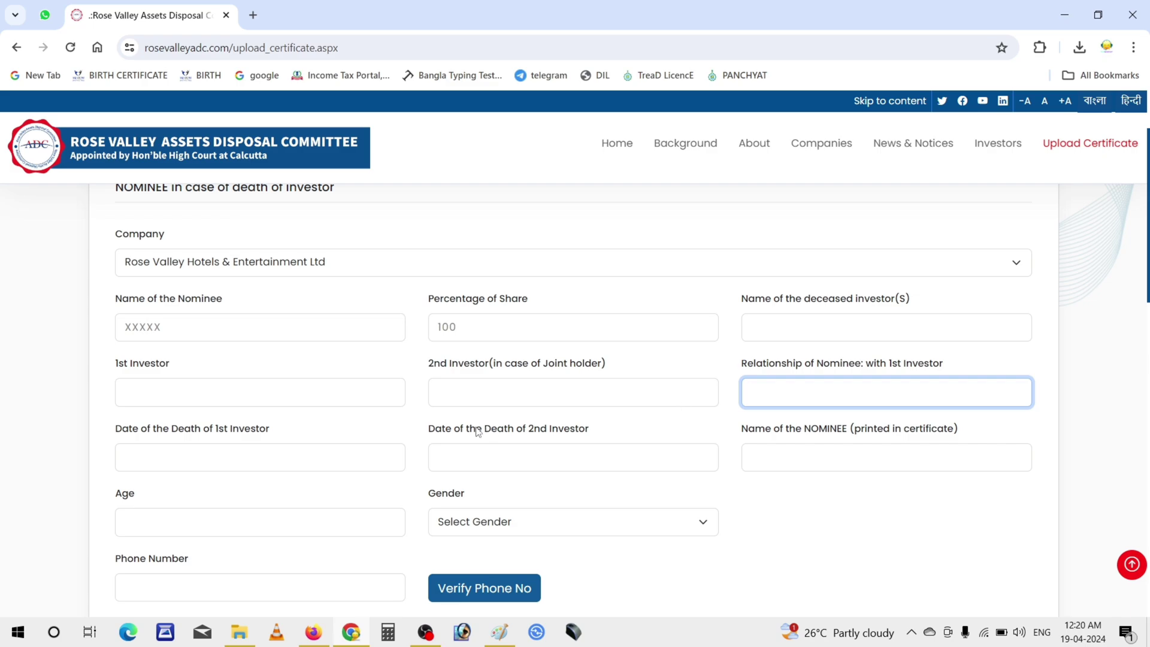
left_click(245, 393)
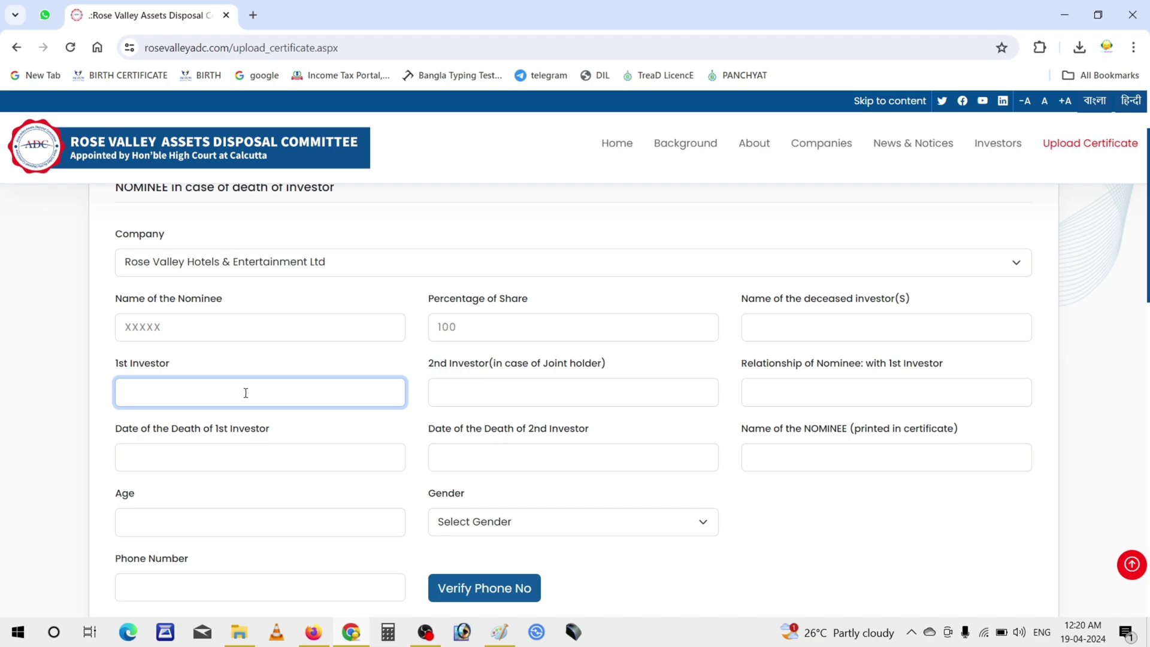
left_click(203, 326)
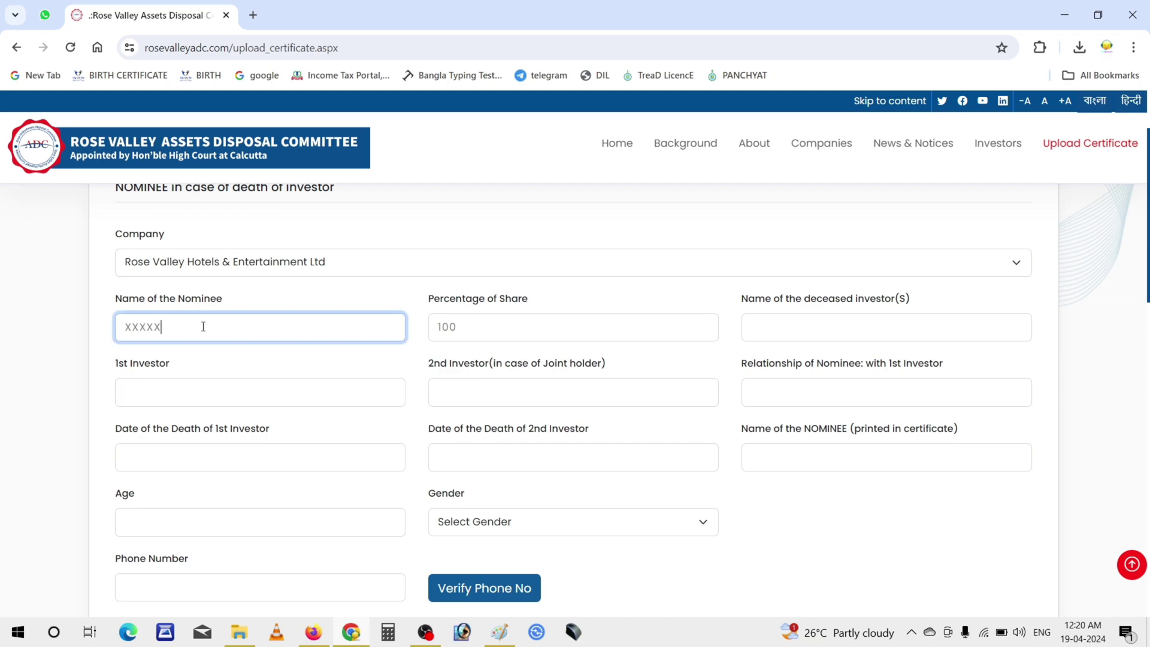
- Enter the placeholder XXXX as the 1st investor and as the nominee's relationship with the 1st investor
left_click(180, 393)
type("XXXX")
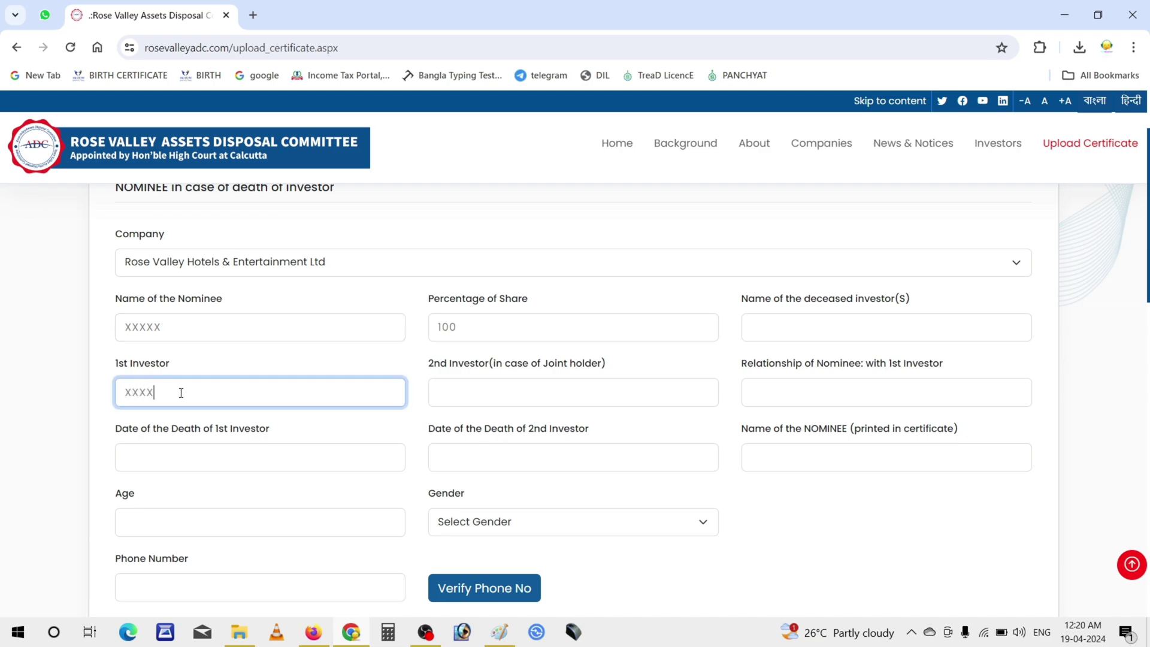
left_click(806, 394)
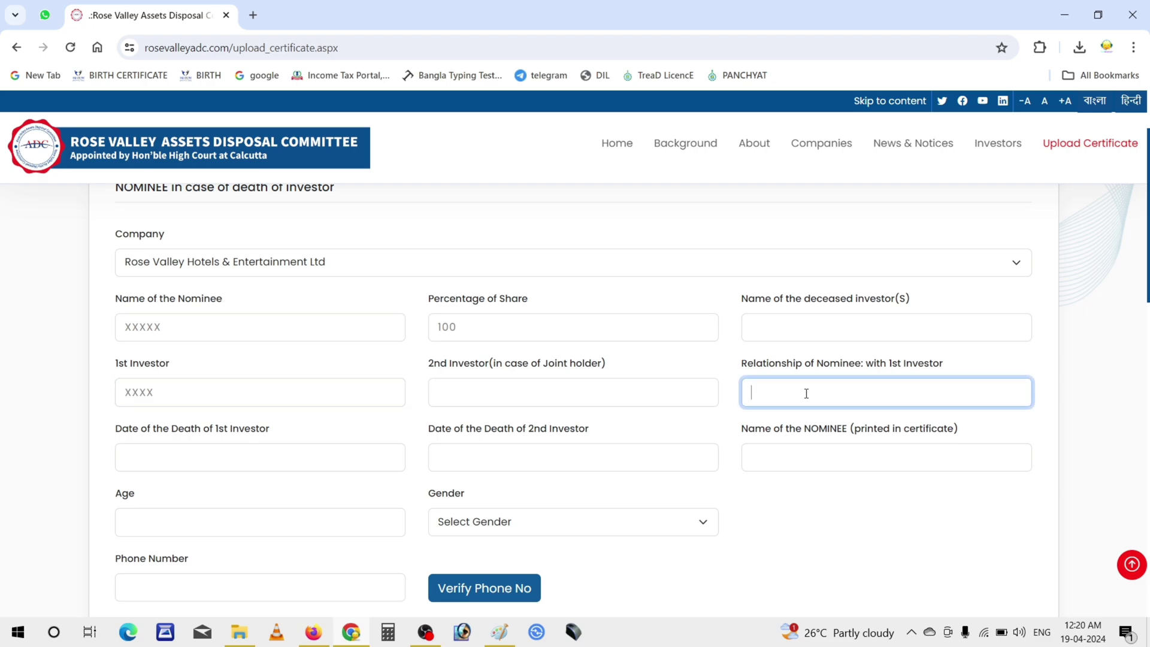
type("XXXX")
- Set the 1st investor's date of death to 2020-04-19 and leave the 2nd investor's date of death empty
scroll(807, 393, "down", 1)
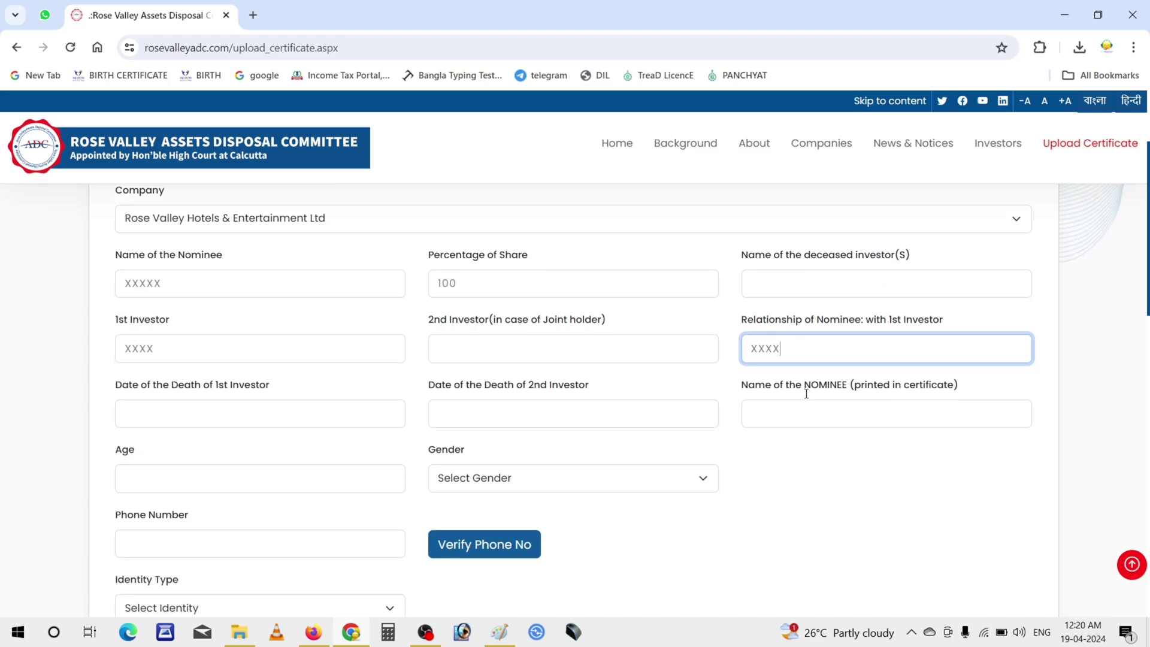
left_click(252, 404)
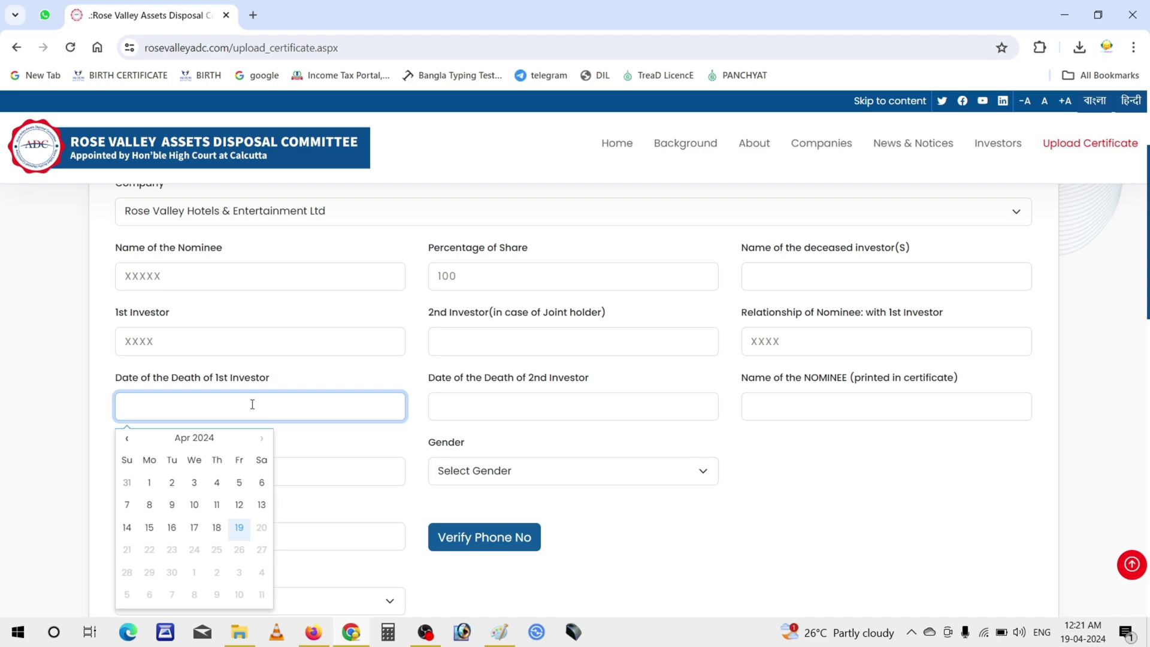
left_click(194, 443)
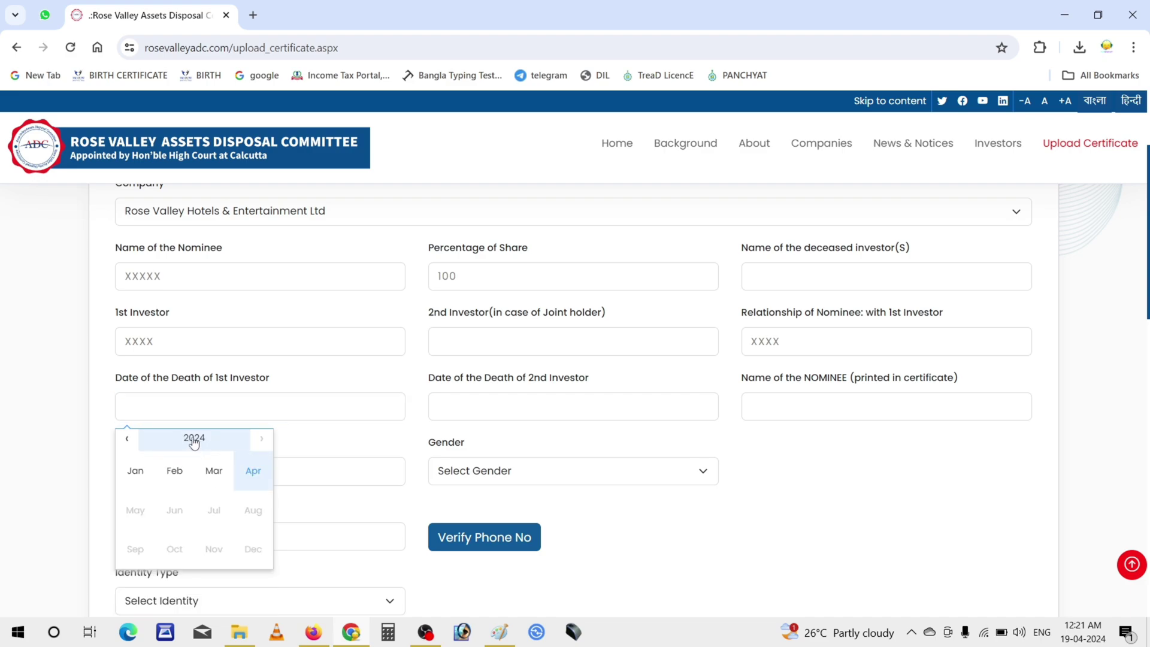
left_click(192, 442)
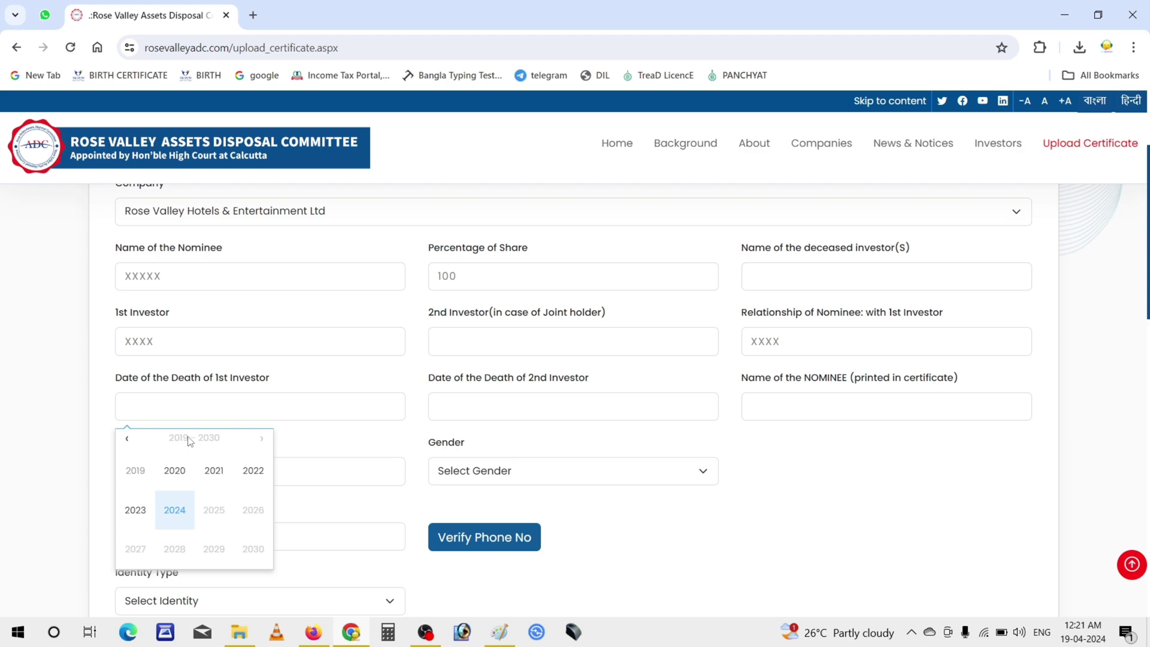
left_click(159, 467)
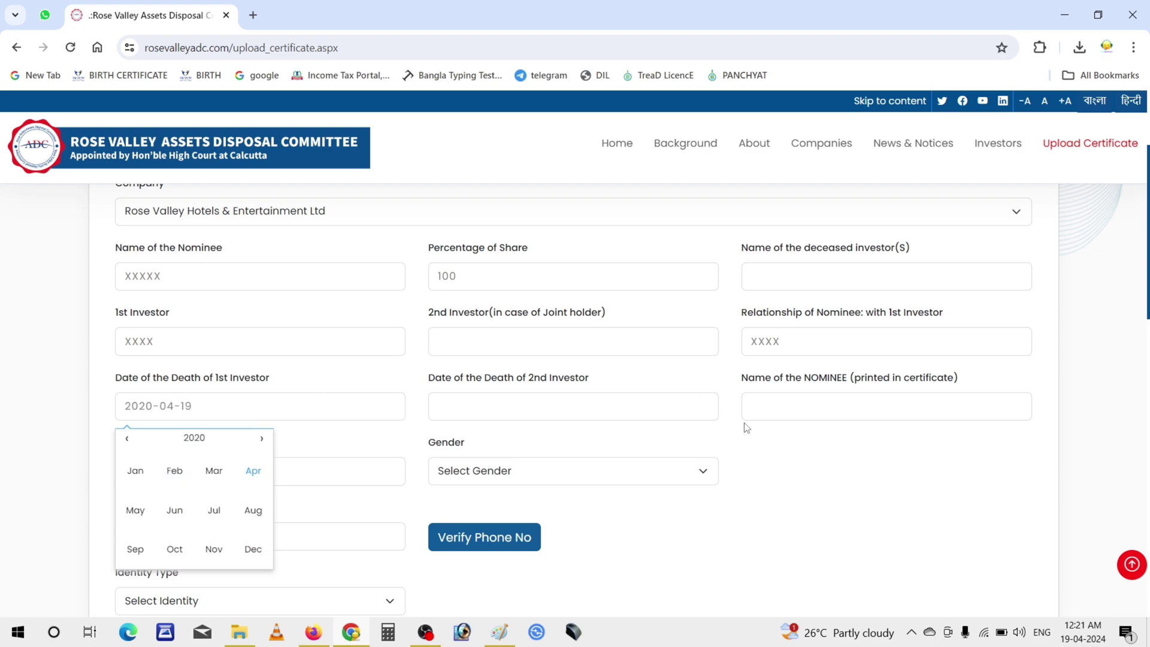
left_click(789, 484)
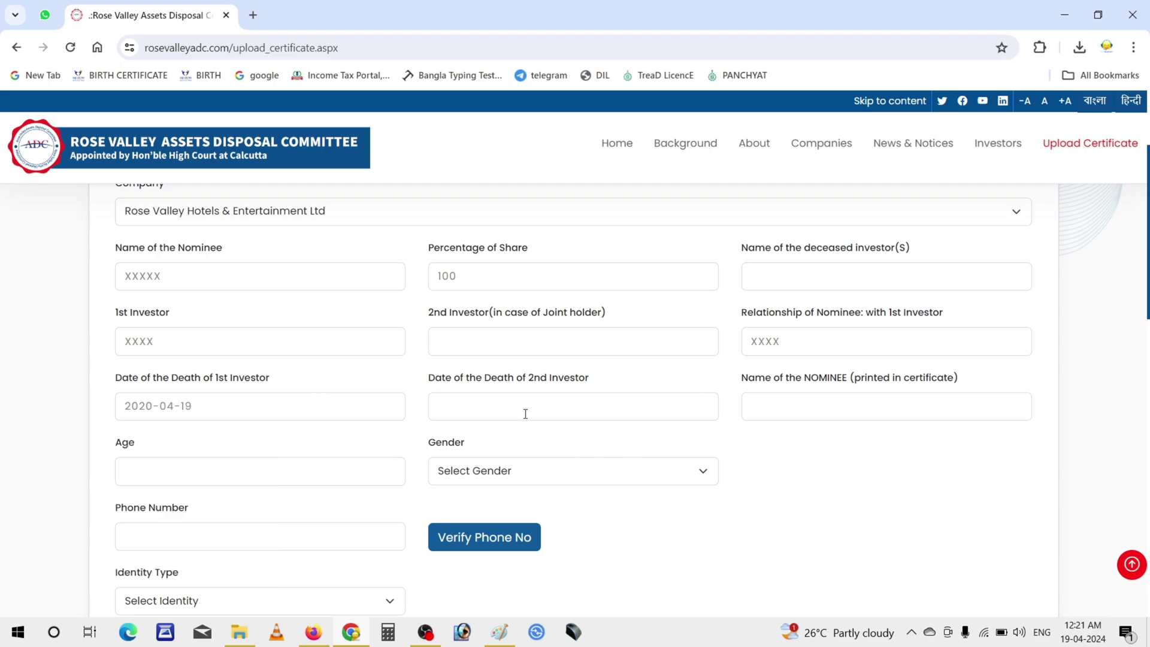
left_click(541, 404)
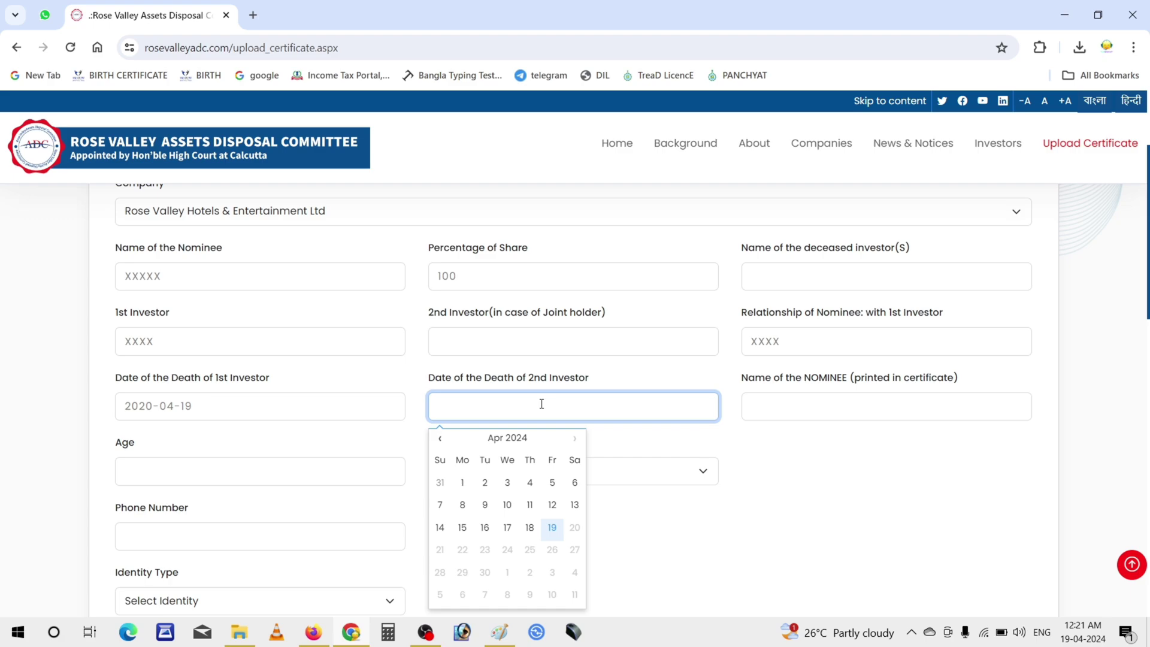
left_click(836, 476)
- For the field with the nominee's printed name, outline that name on the certificate in Paint with a rectangle and return to the form in Chrome
scroll(832, 474, "down", 1)
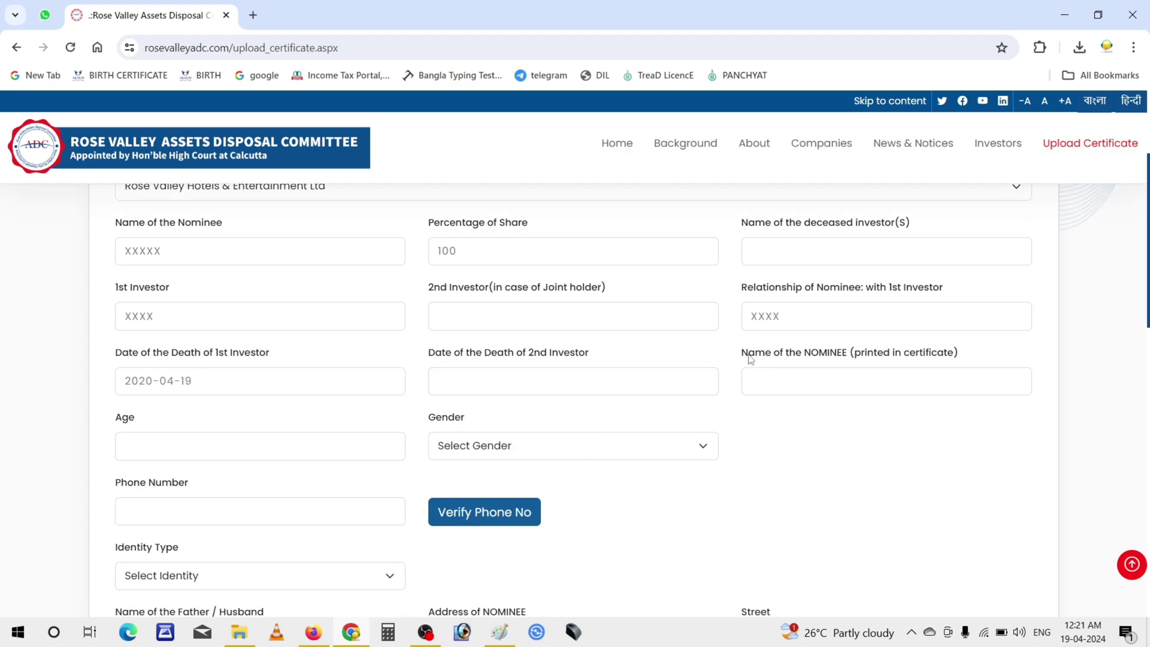
mouse_move(748, 358)
left_mouse_down()
mouse_move(922, 357)
mouse_move(743, 357)
left_mouse_up()
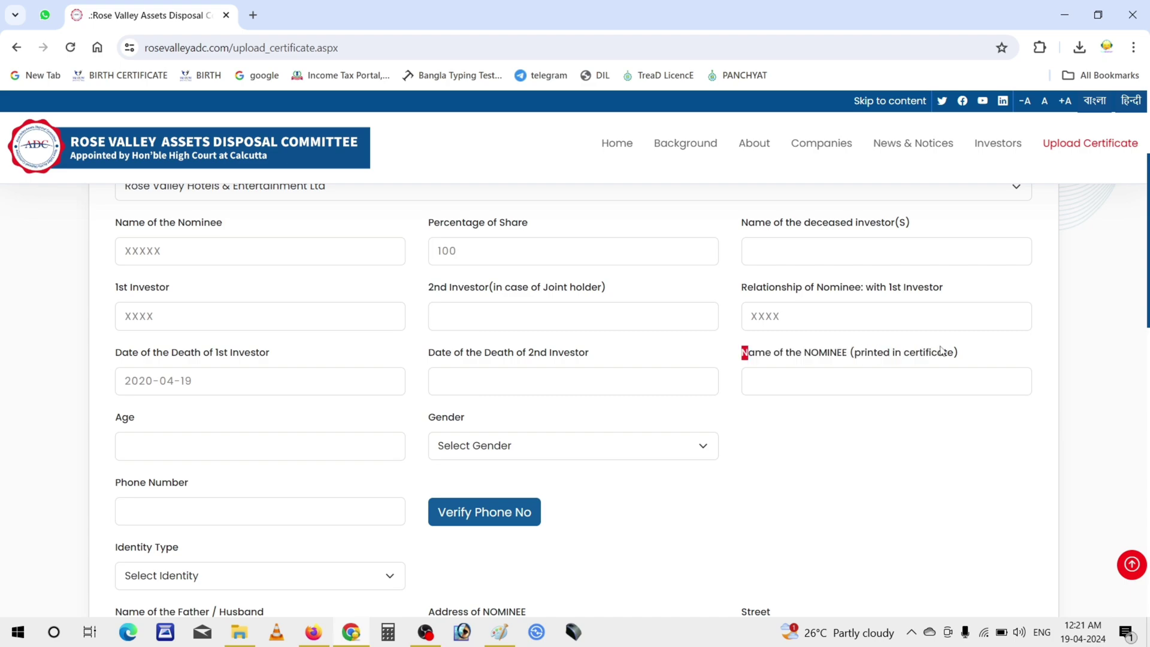
left_click(833, 385)
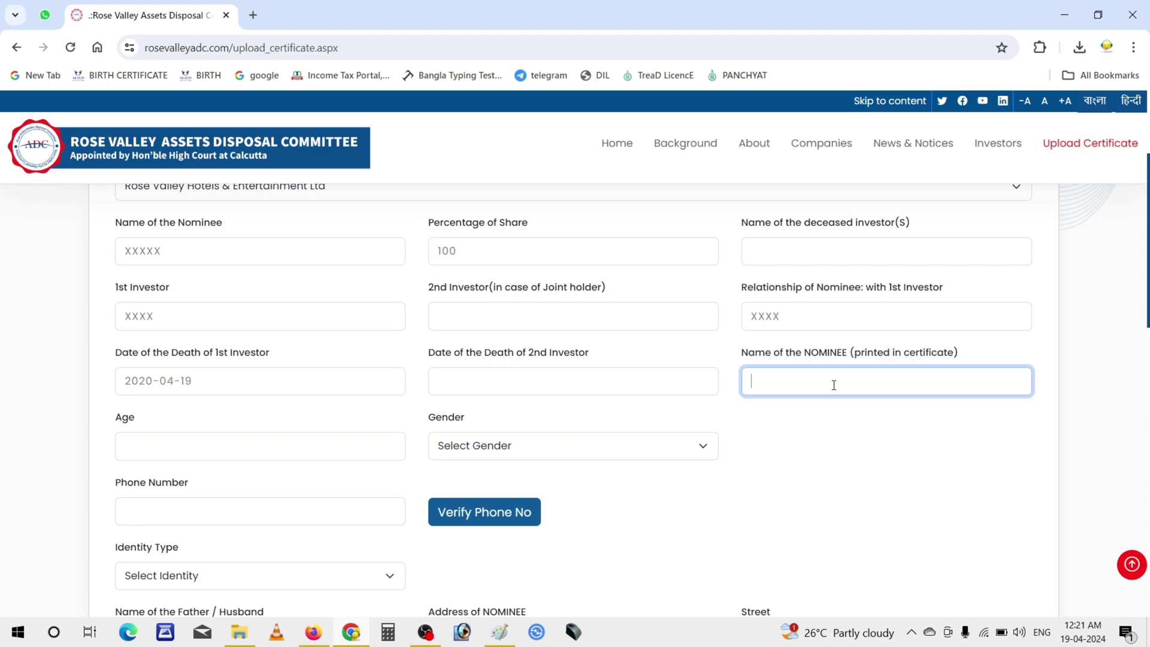
left_click(500, 632)
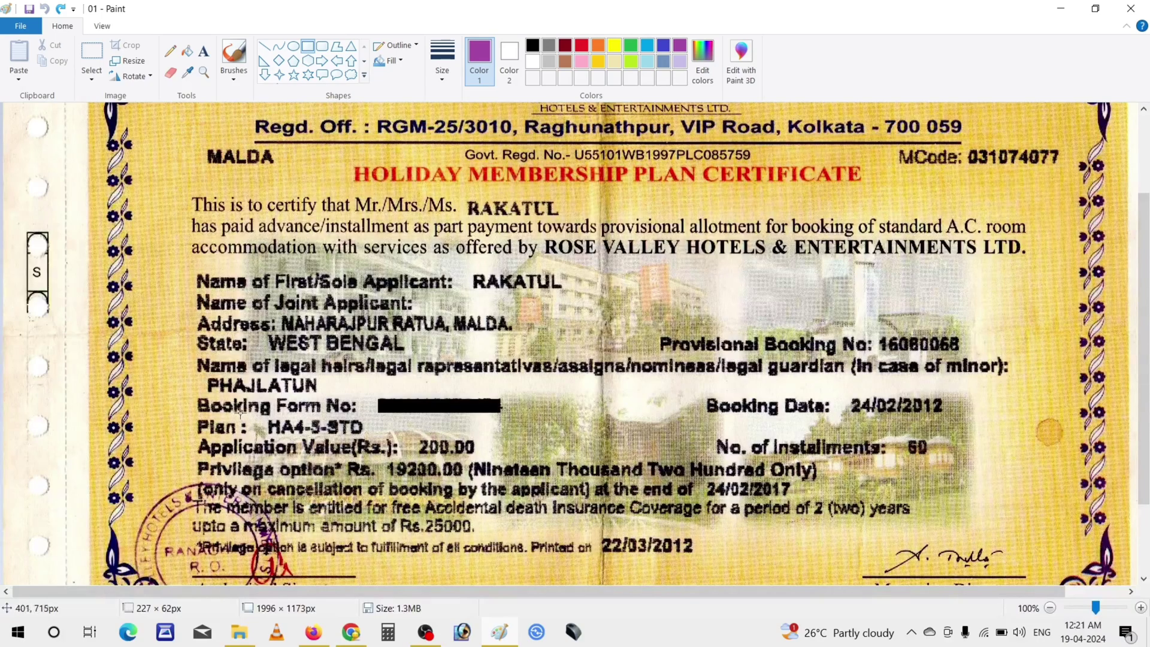
left_click_drag(199, 367, 352, 397)
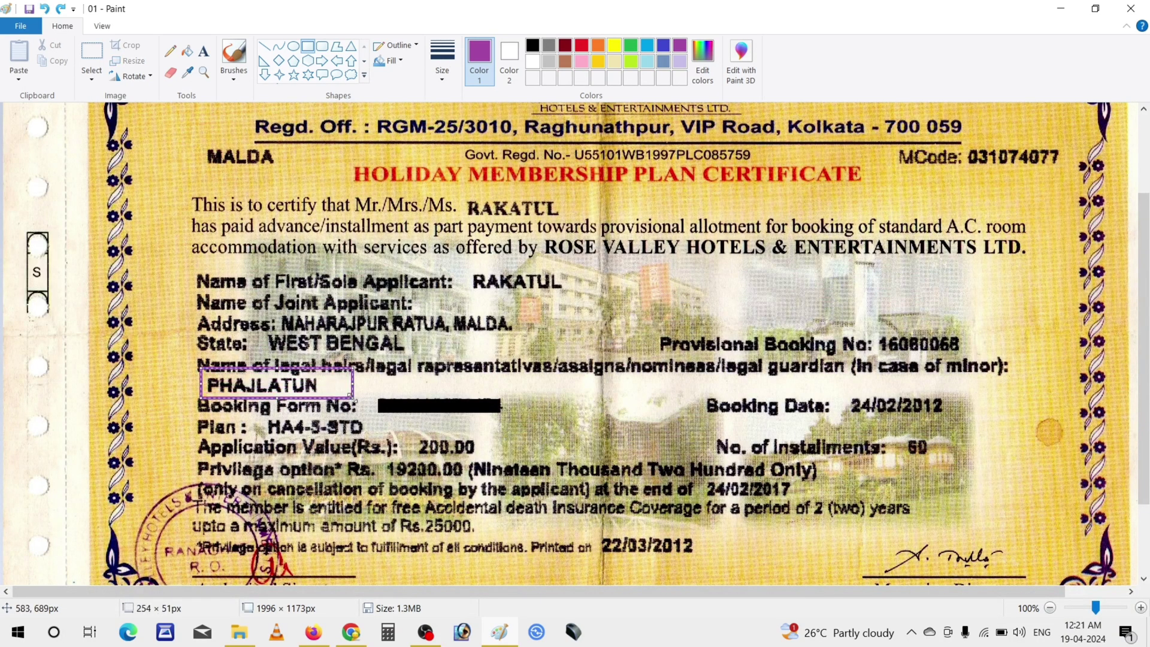
left_click(357, 638)
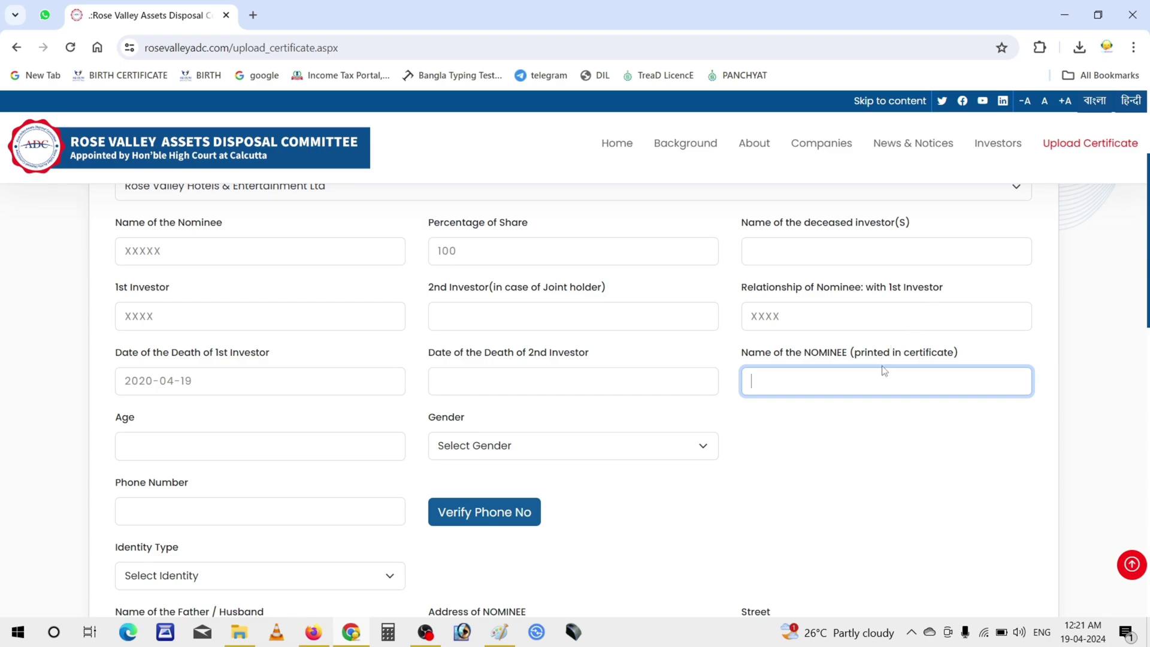
- Leave the nominee's age empty and set the gender to Female
scroll(500, 419, "down", 1)
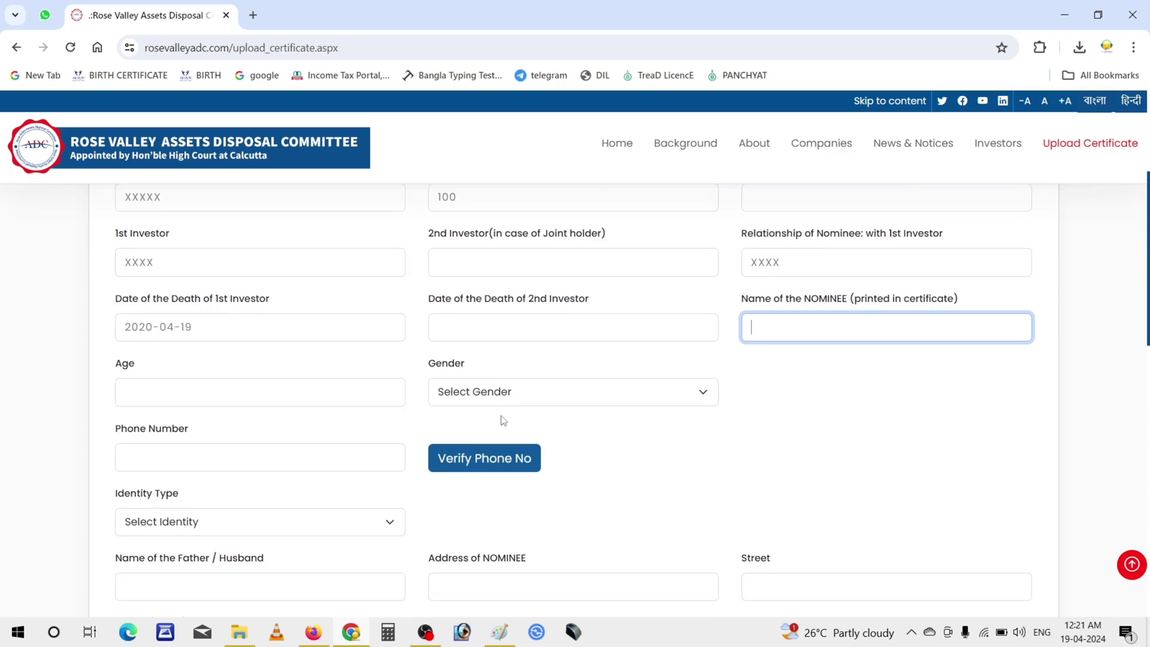
left_click(218, 395)
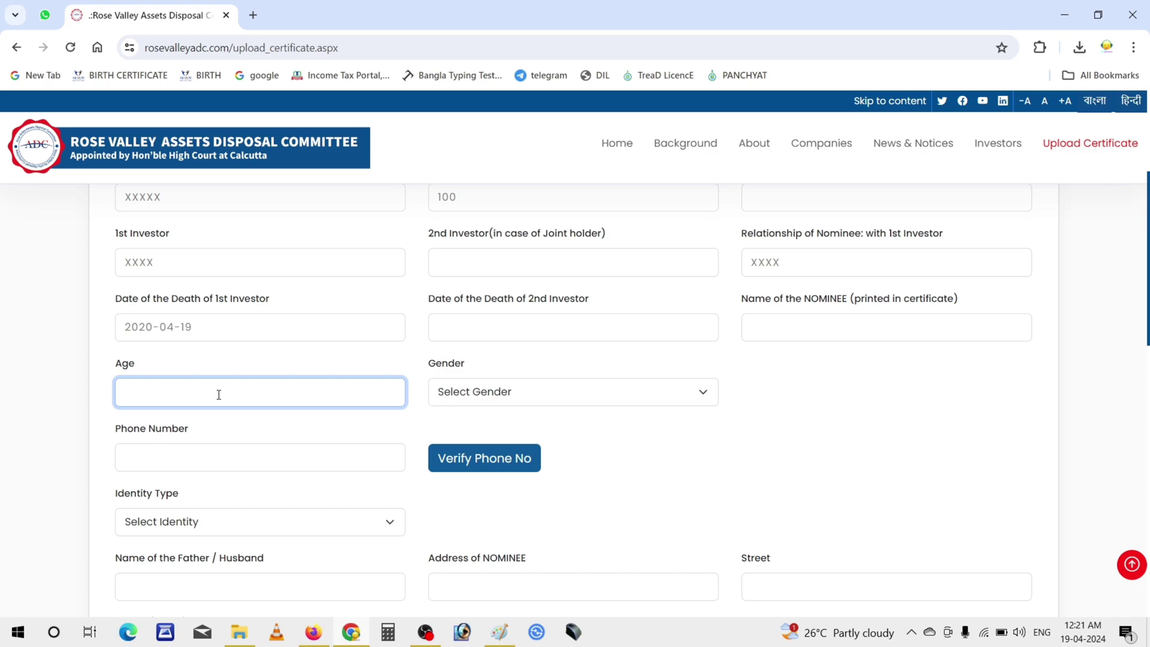
left_click(531, 392)
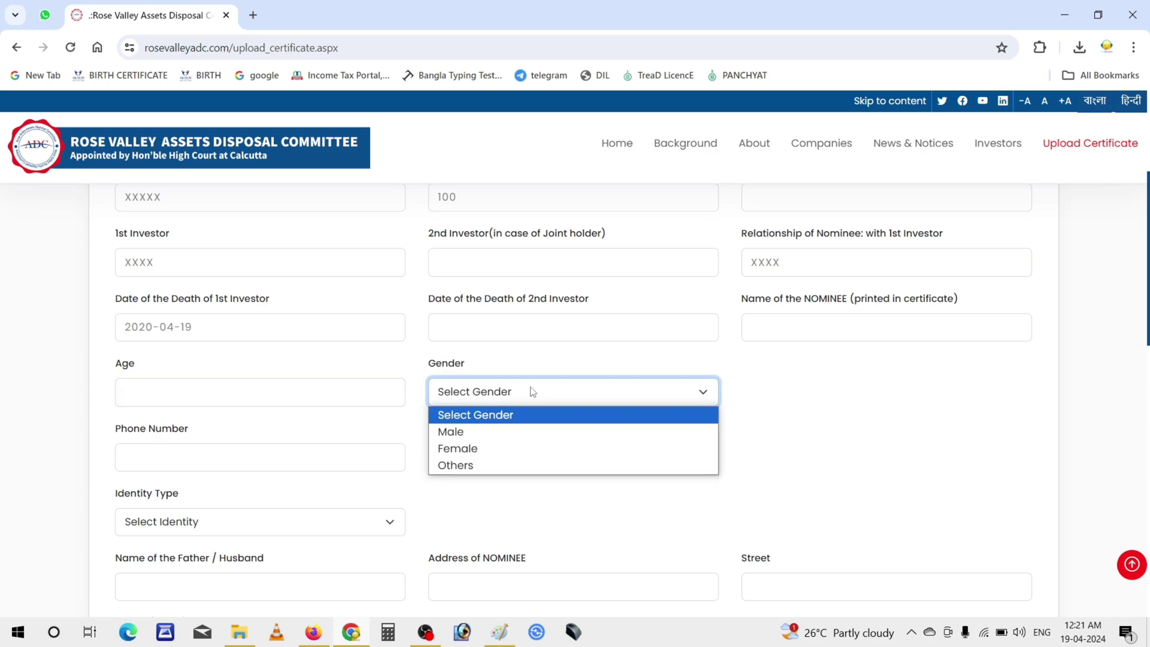
left_click(533, 391)
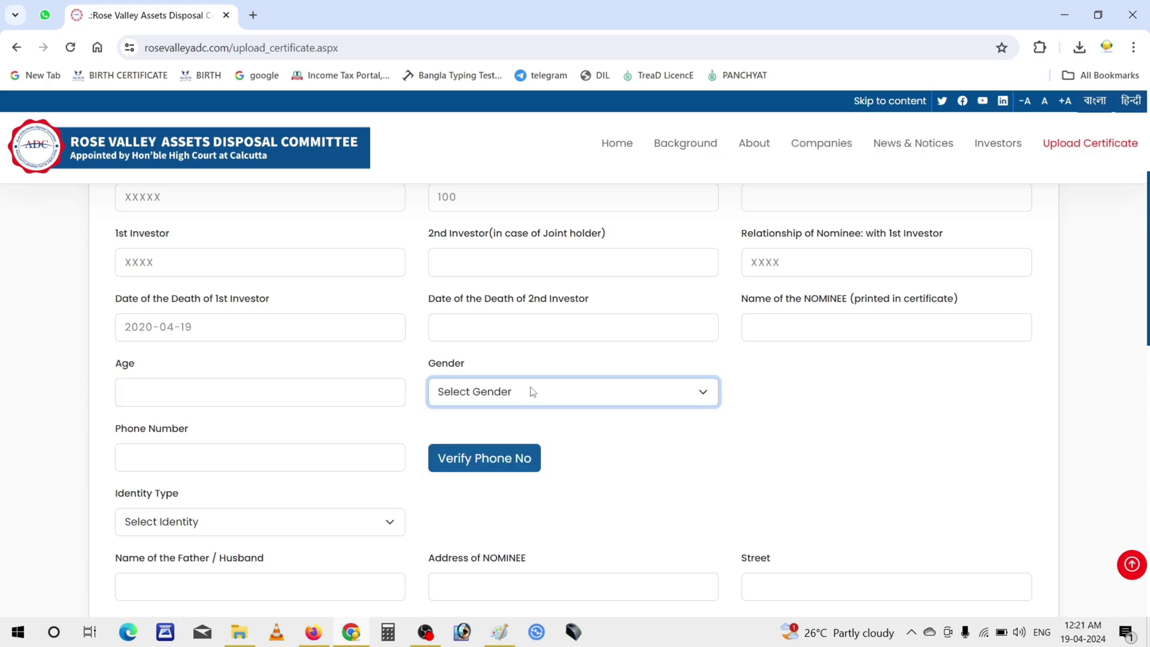
left_click(531, 392)
left_click(491, 450)
- Leave the phone number empty, set the identity type to Aadhar Card and go to the Aadhar card number field
scroll(610, 409, "down", 1)
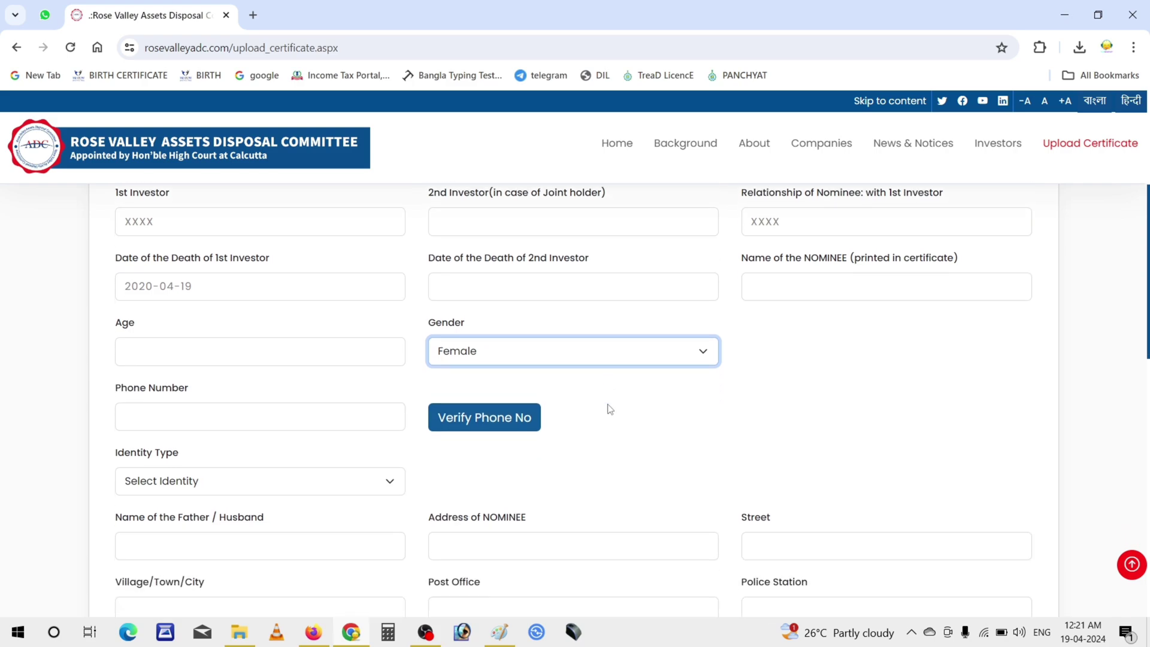
left_click(208, 419)
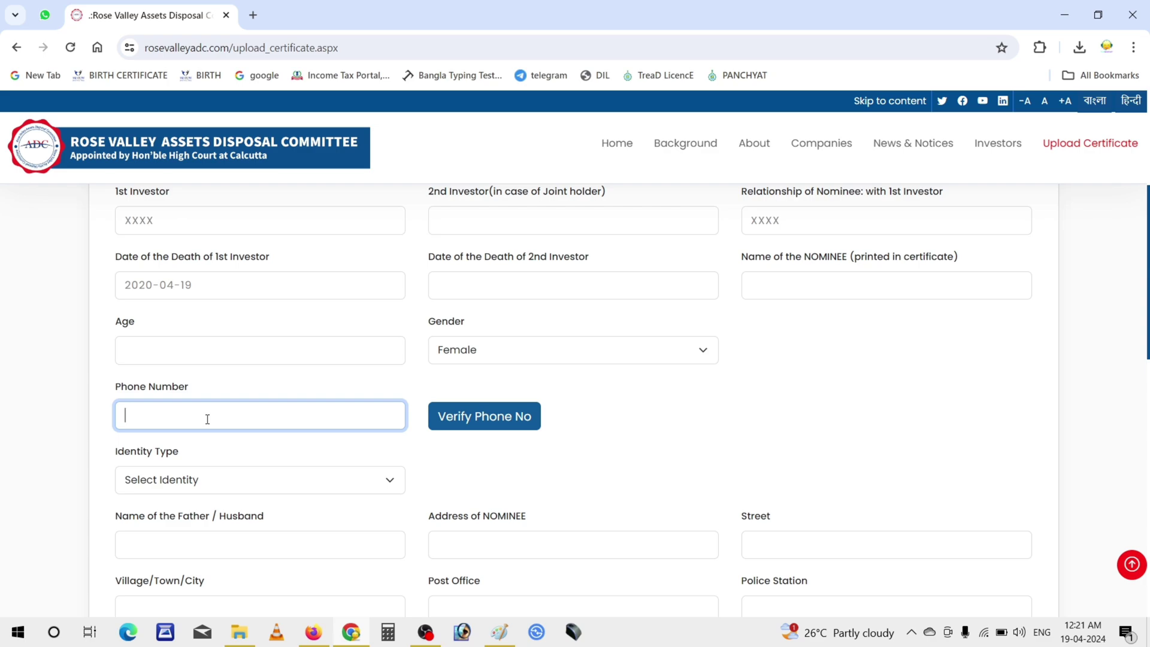
scroll(207, 419, "down", 1)
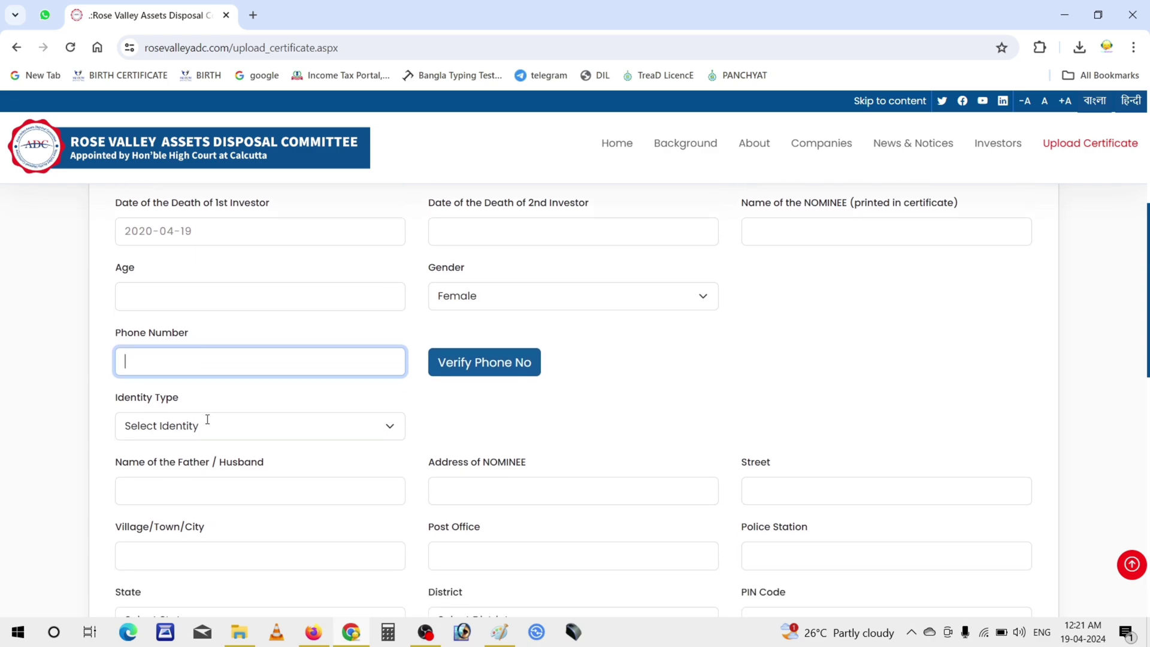
left_click(176, 431)
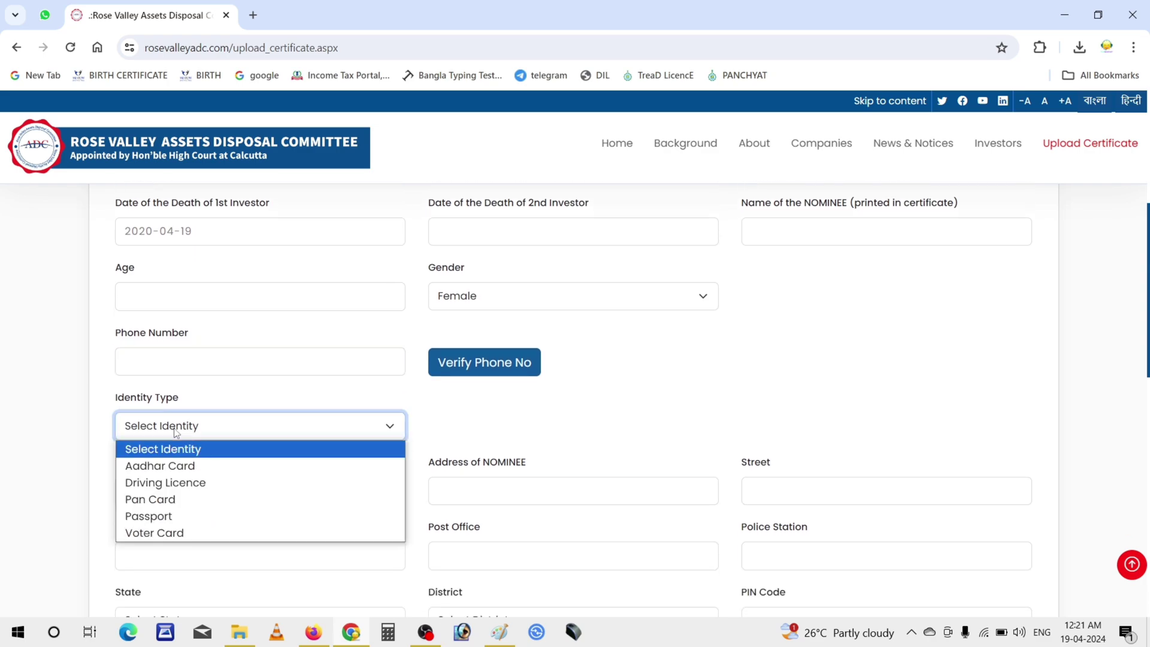
left_click(199, 467)
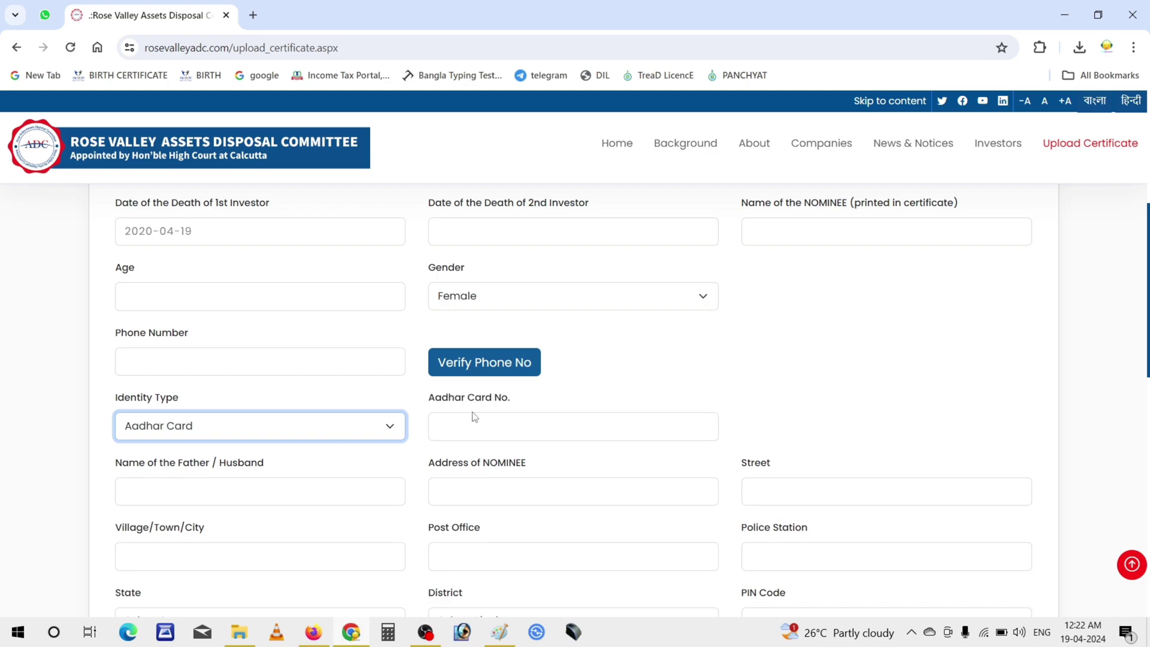
left_click(462, 426)
- Change the identity type to Voter Card and go to the voter card number field
left_click(270, 438)
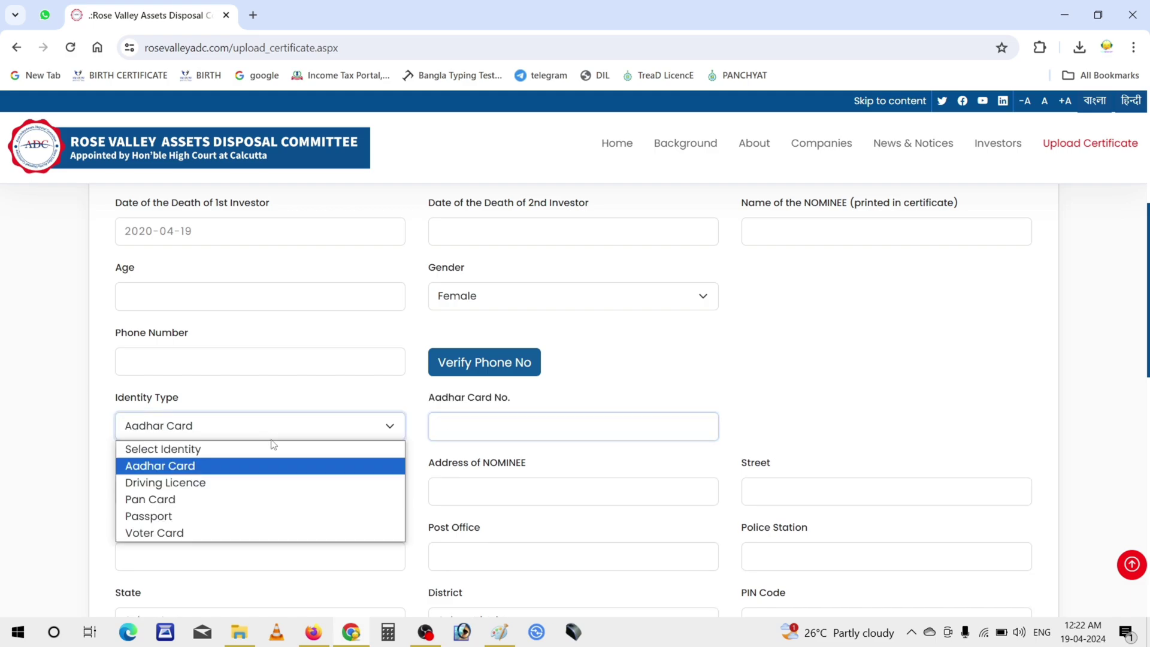
left_click(219, 534)
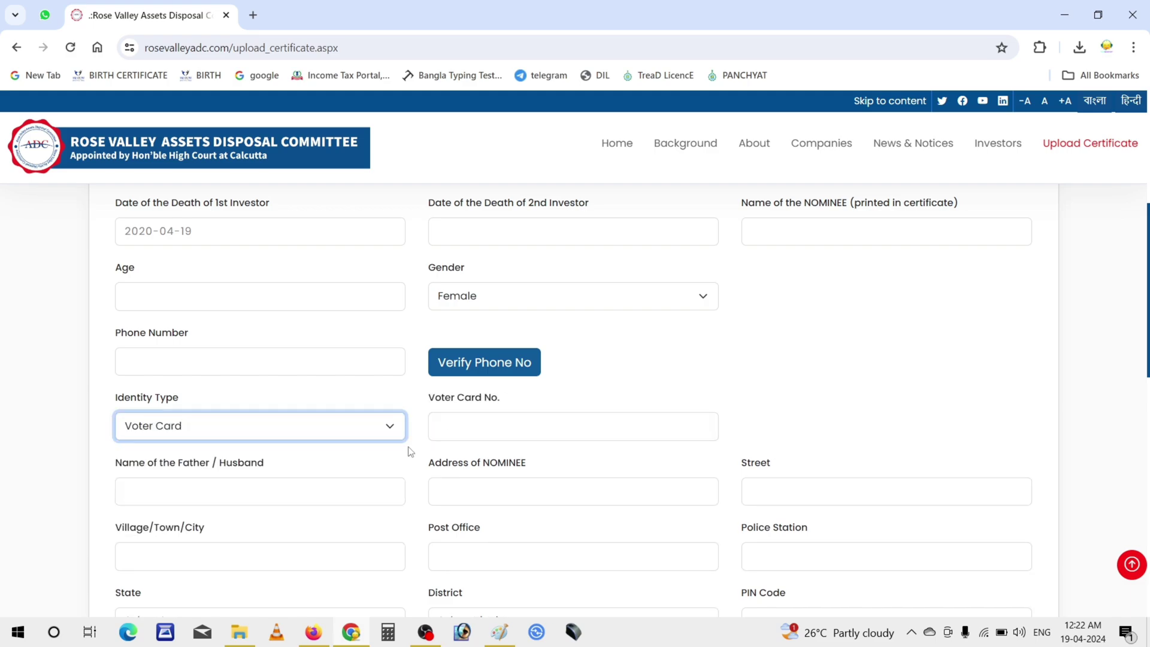
left_click(461, 424)
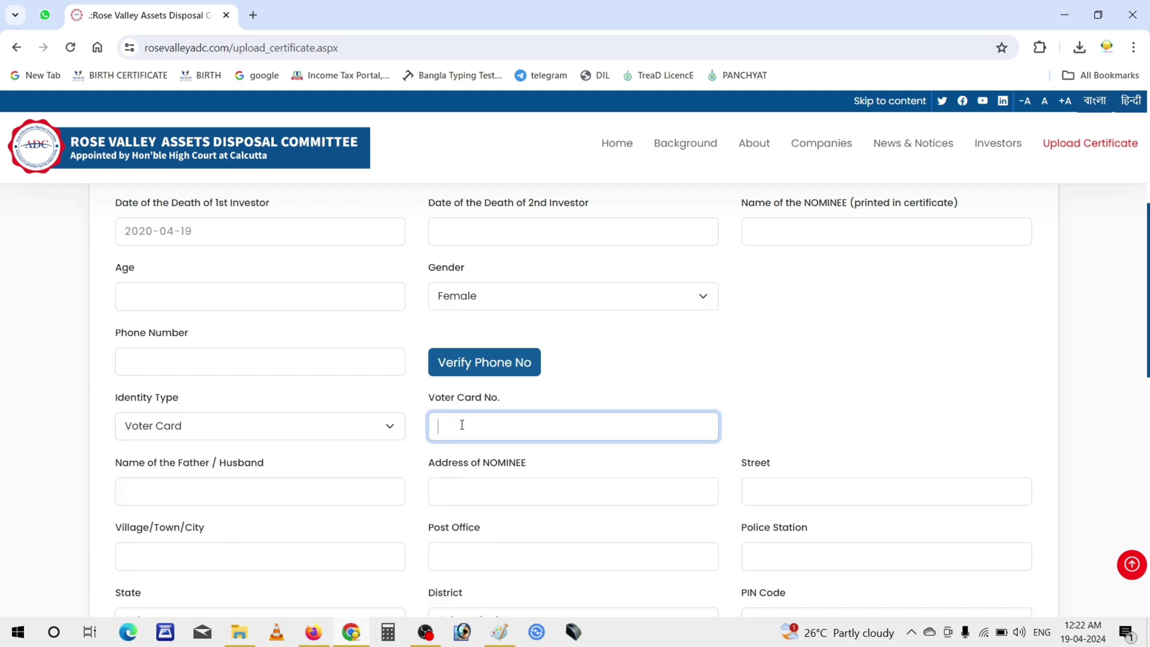
- Change the identity type to Aadhar Card and enter a placeholder of x characters as the Aadhar card number
left_click(279, 436)
left_click(231, 467)
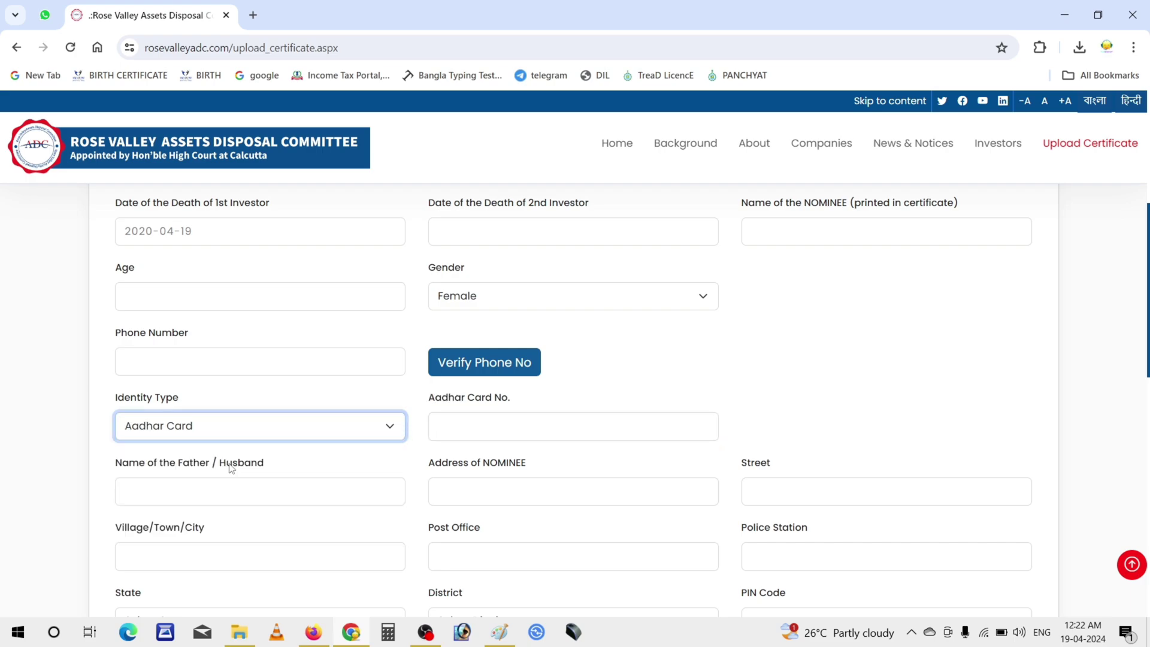
left_click(500, 425)
type("xxxxxx")
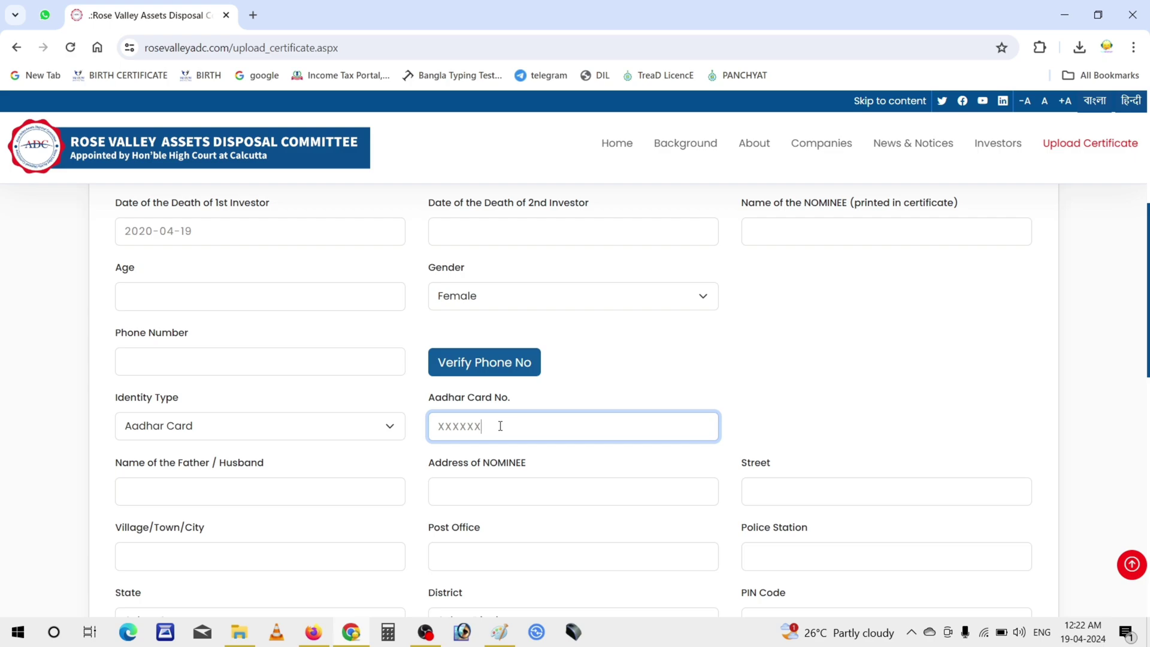
type("x")
- Set the identity type to Voter Card and leave the voter card number empty
left_click(316, 436)
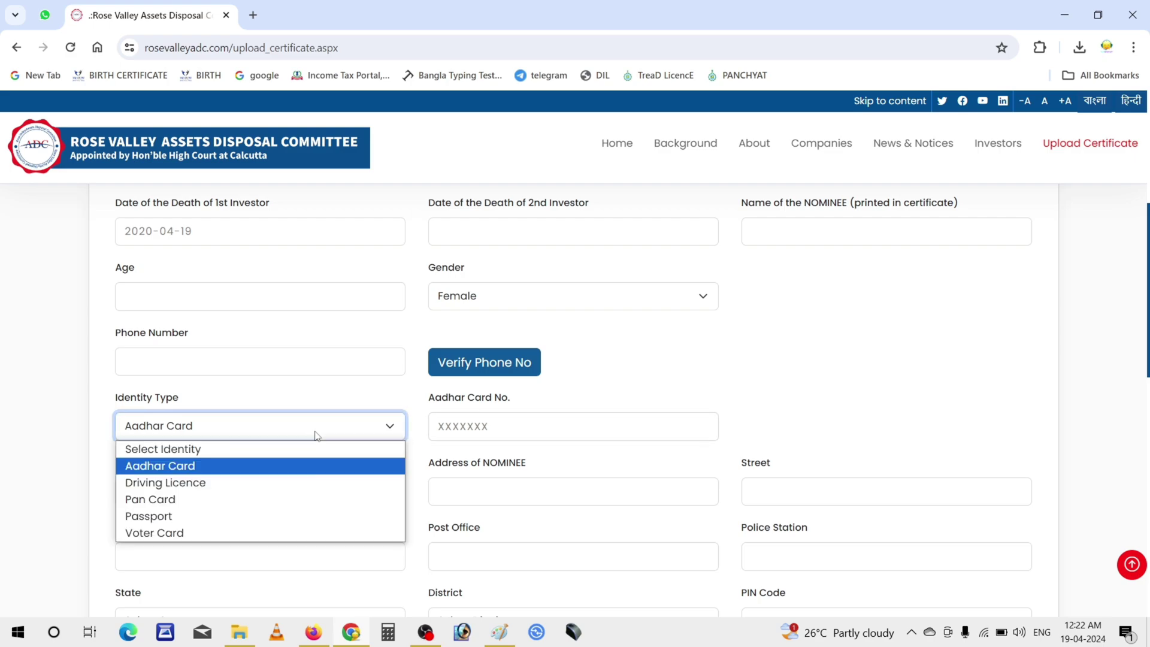
left_click(204, 539)
left_click(482, 409)
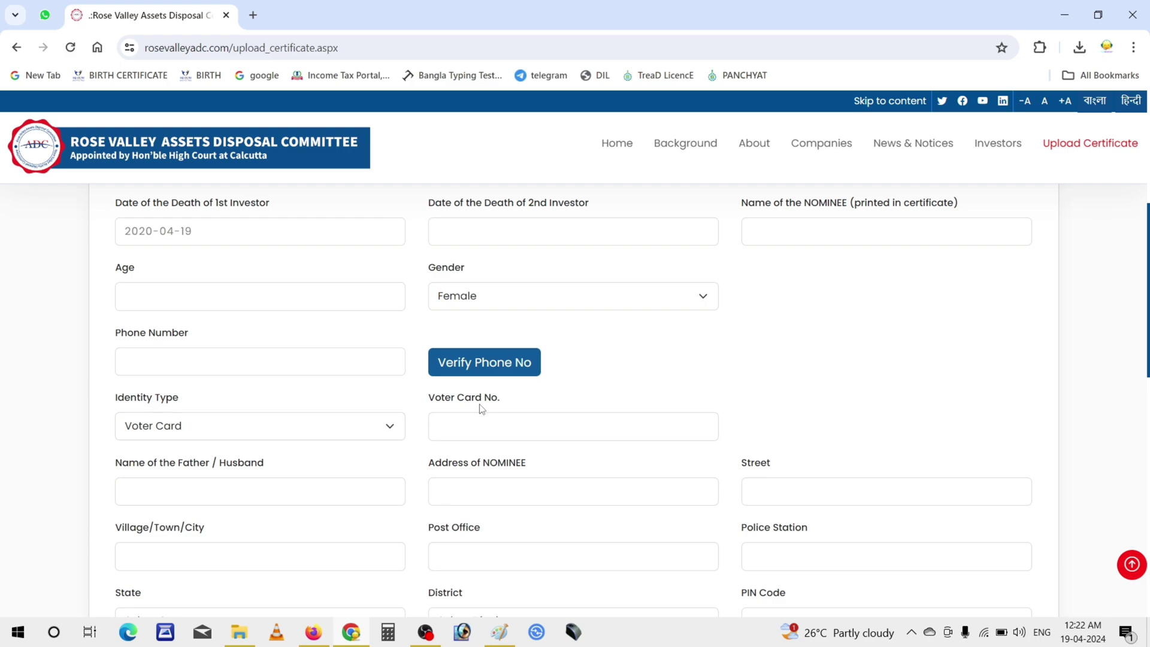
- Leave the name of the father or husband empty and enter the placeholder "xxxx" as the nominee's address
scroll(482, 409, "down", 1)
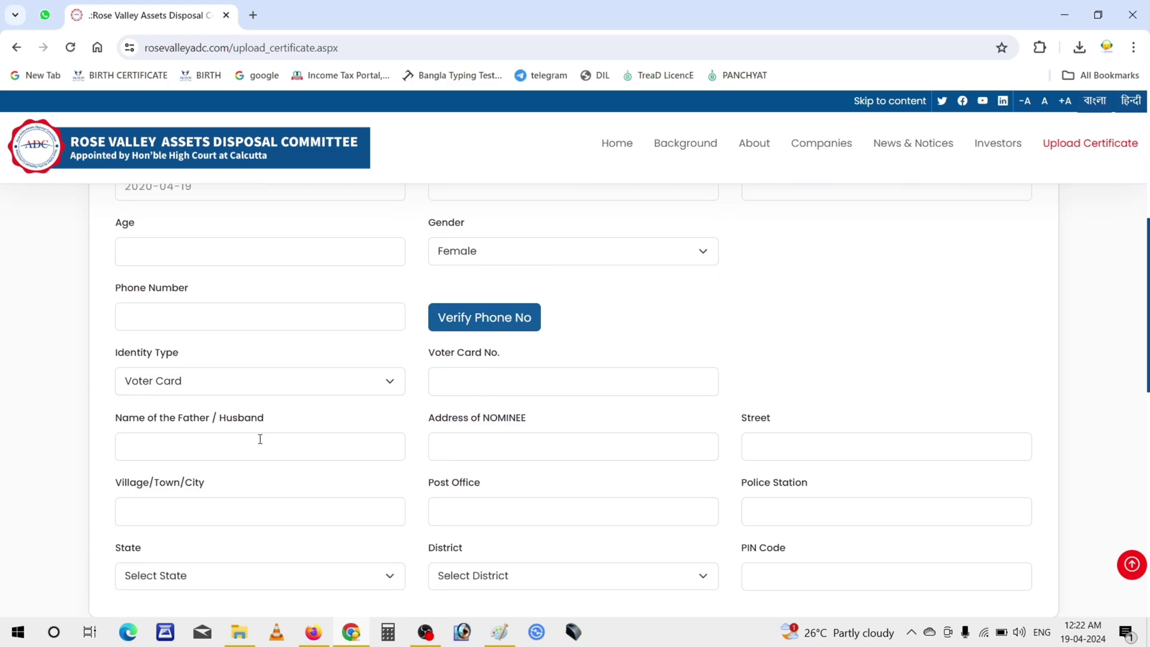
left_click(223, 446)
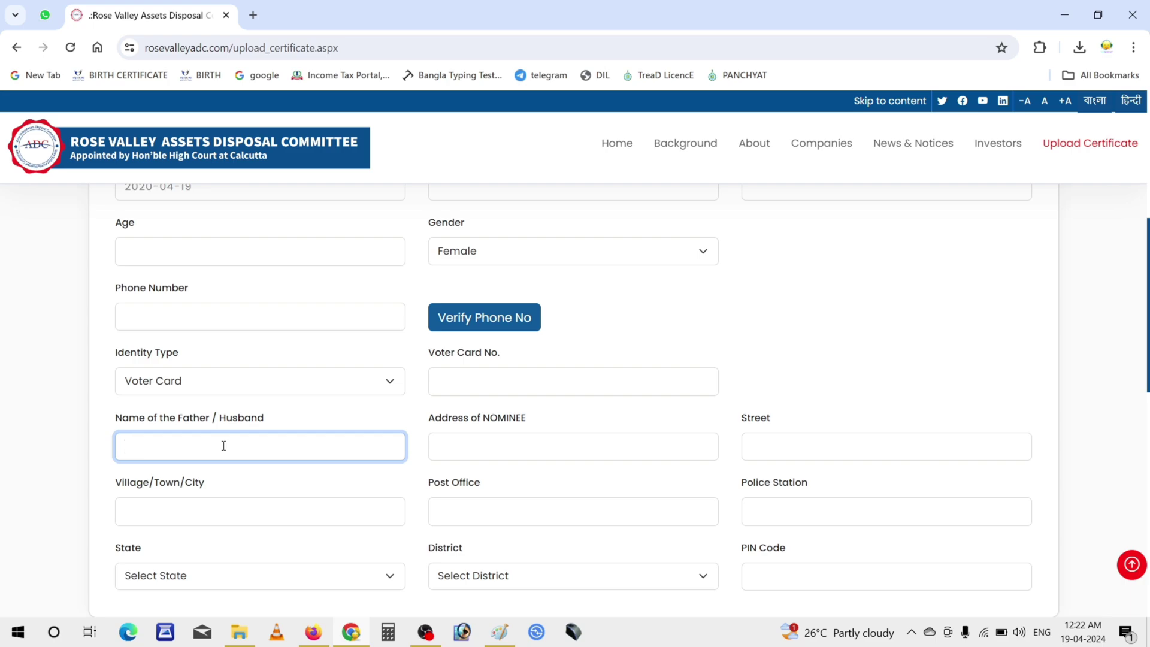
scroll(224, 445, "down", 1)
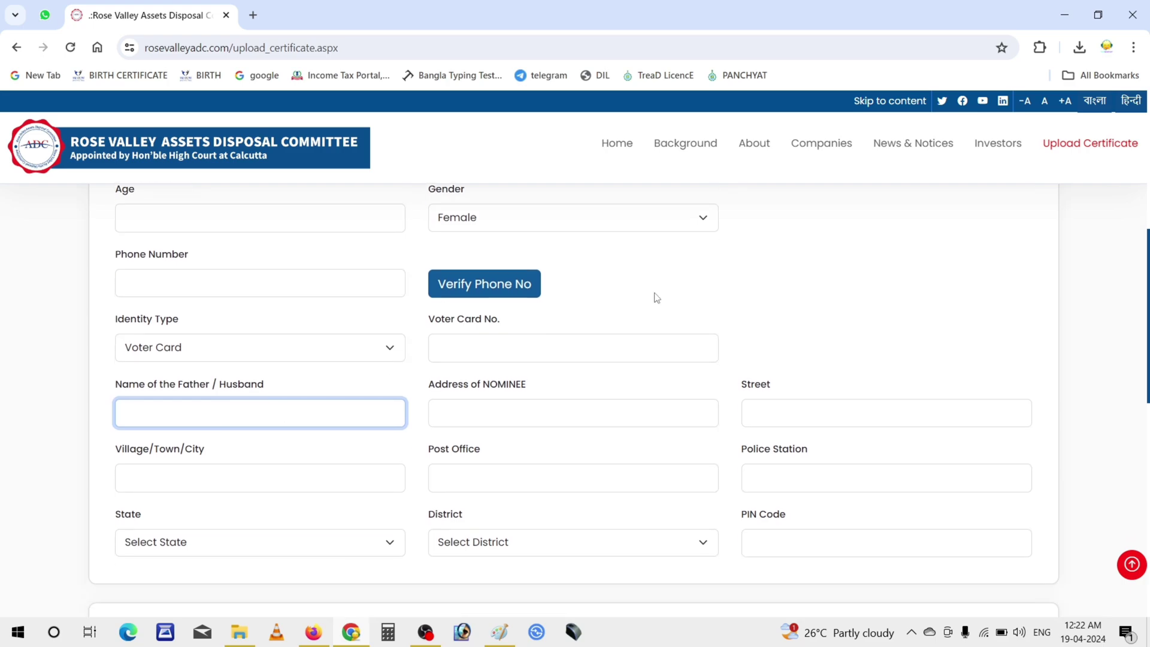
left_click(508, 411)
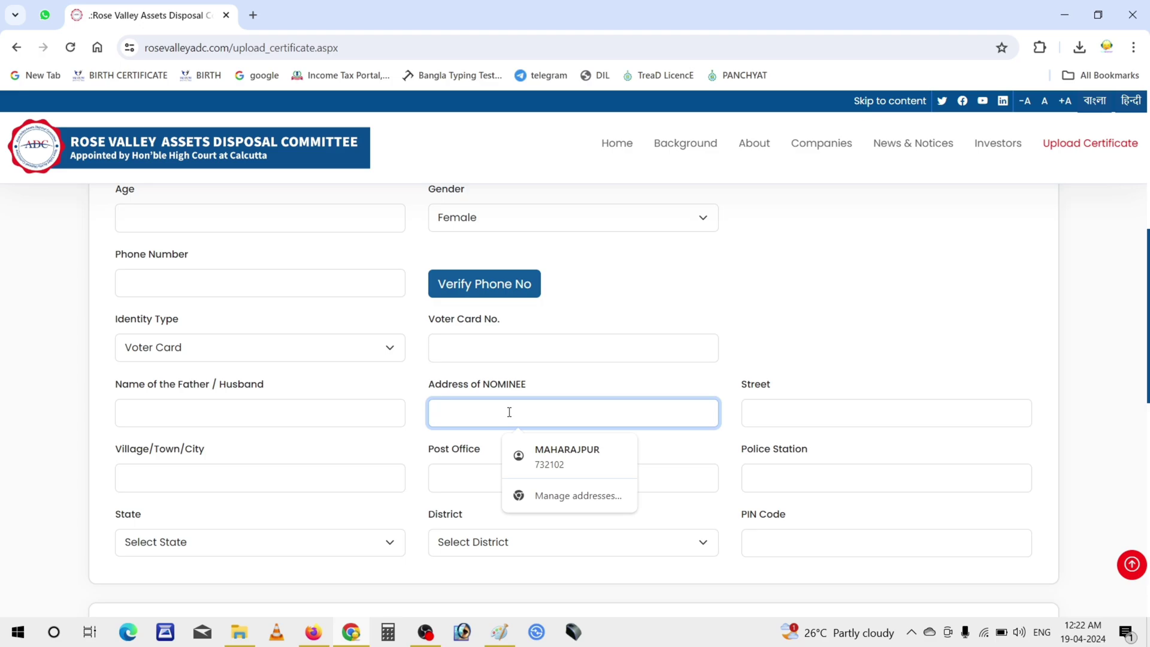
type("xxxx")
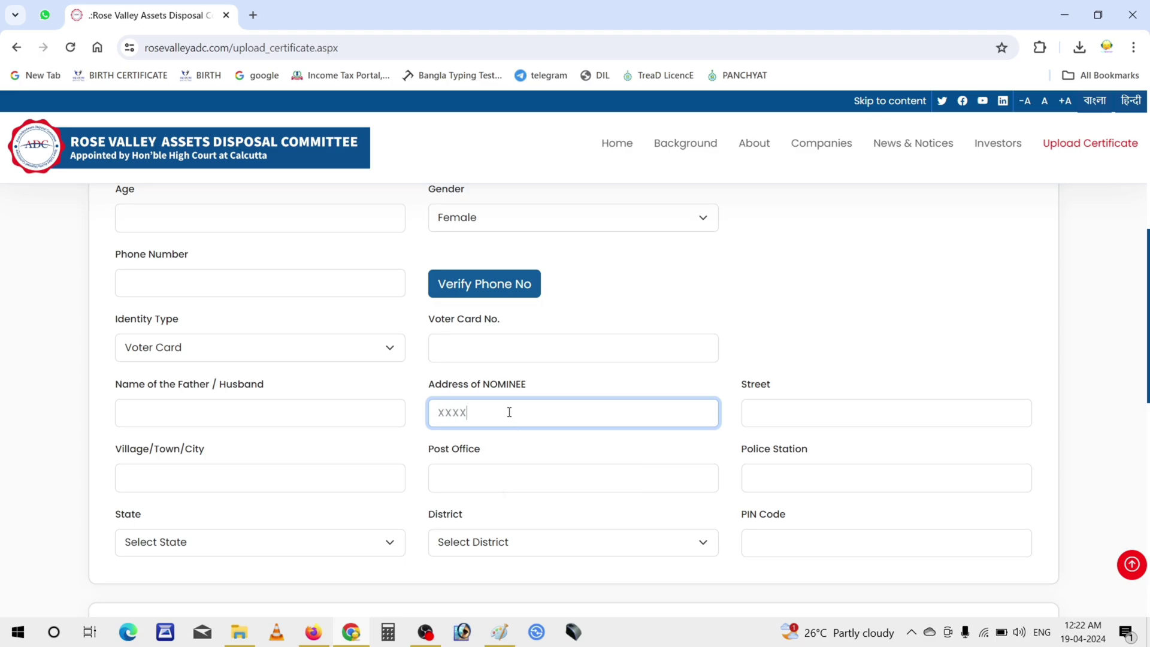
- In the nominee's bank account details, select DCB Bank Limited as the bank and leave the branch name and branch code empty
scroll(642, 446, "down", 3)
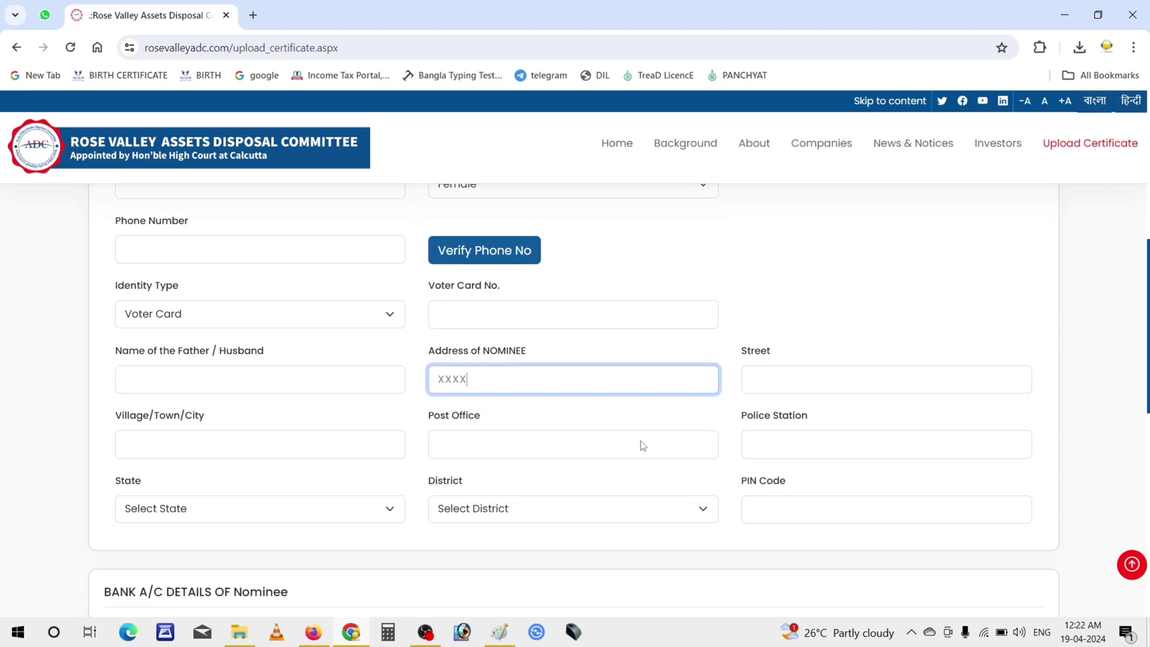
scroll(642, 446, "down", 1)
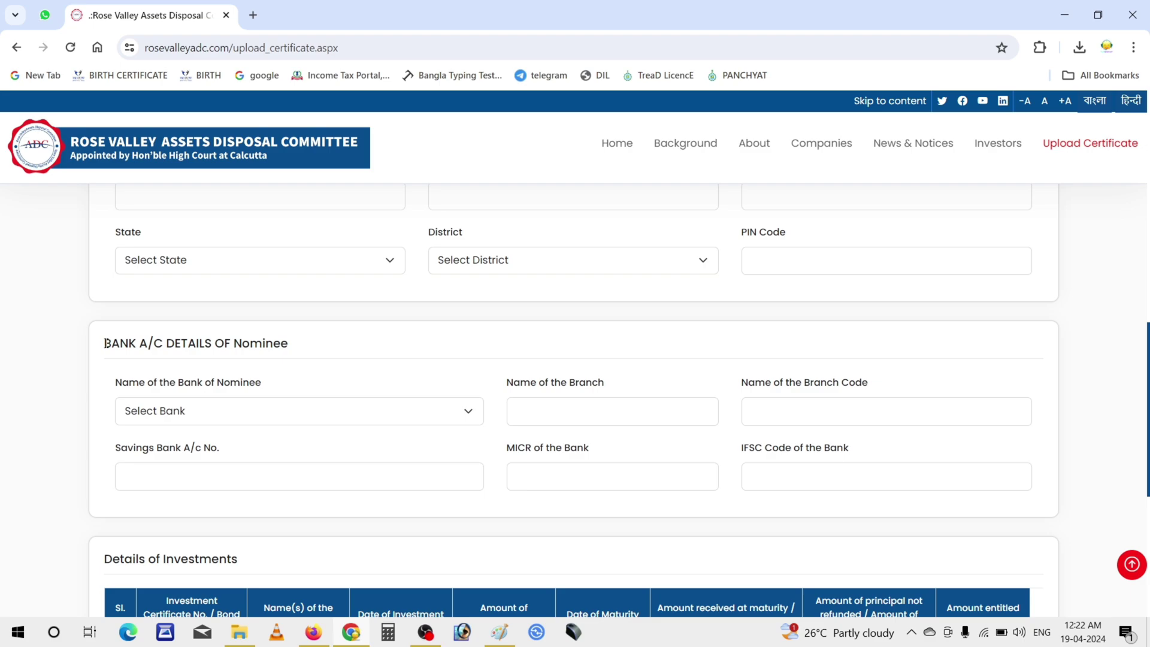
left_click_drag(104, 344, 305, 352)
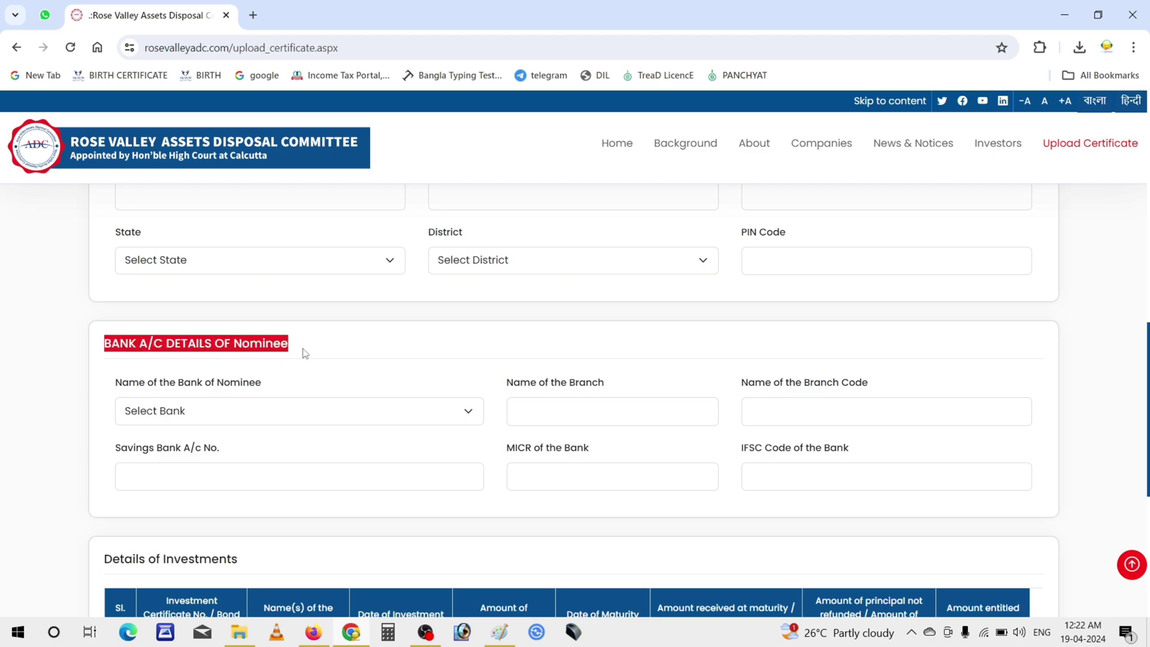
left_click(296, 346)
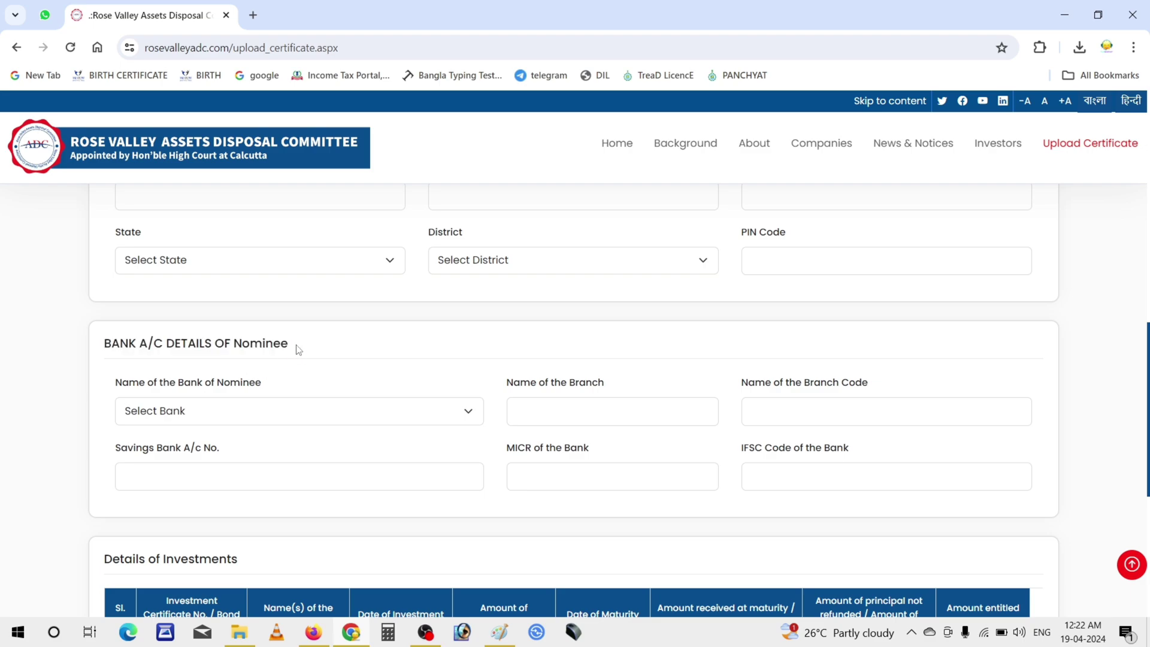
left_click(230, 412)
scroll(254, 226, "down", 3)
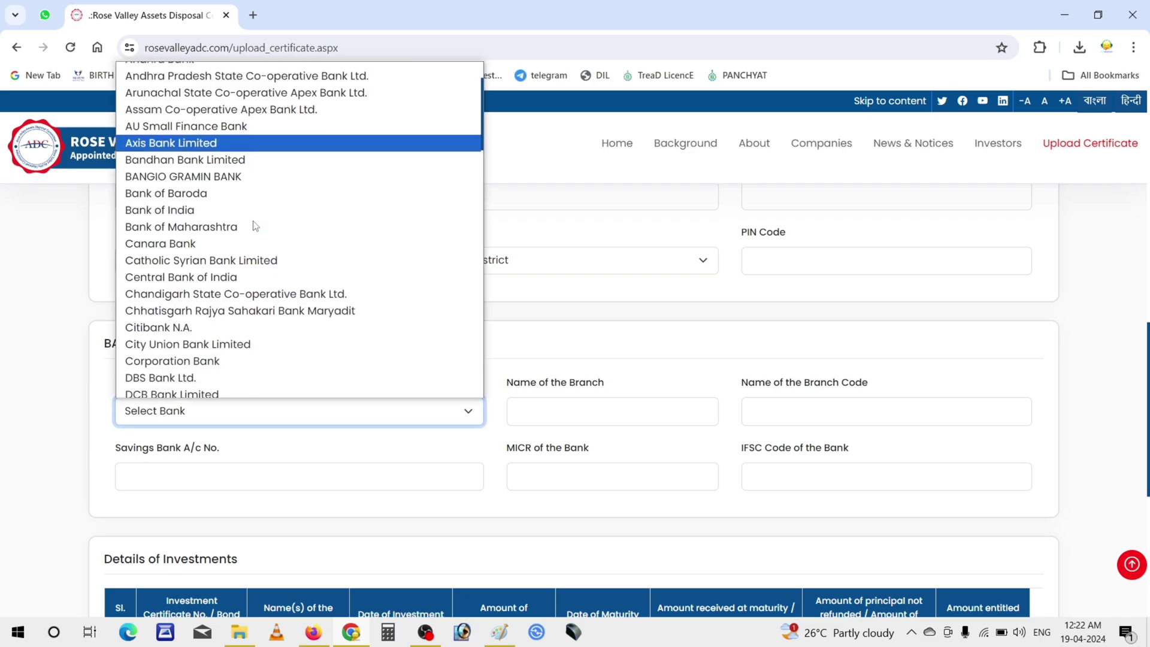
scroll(254, 226, "down", 2)
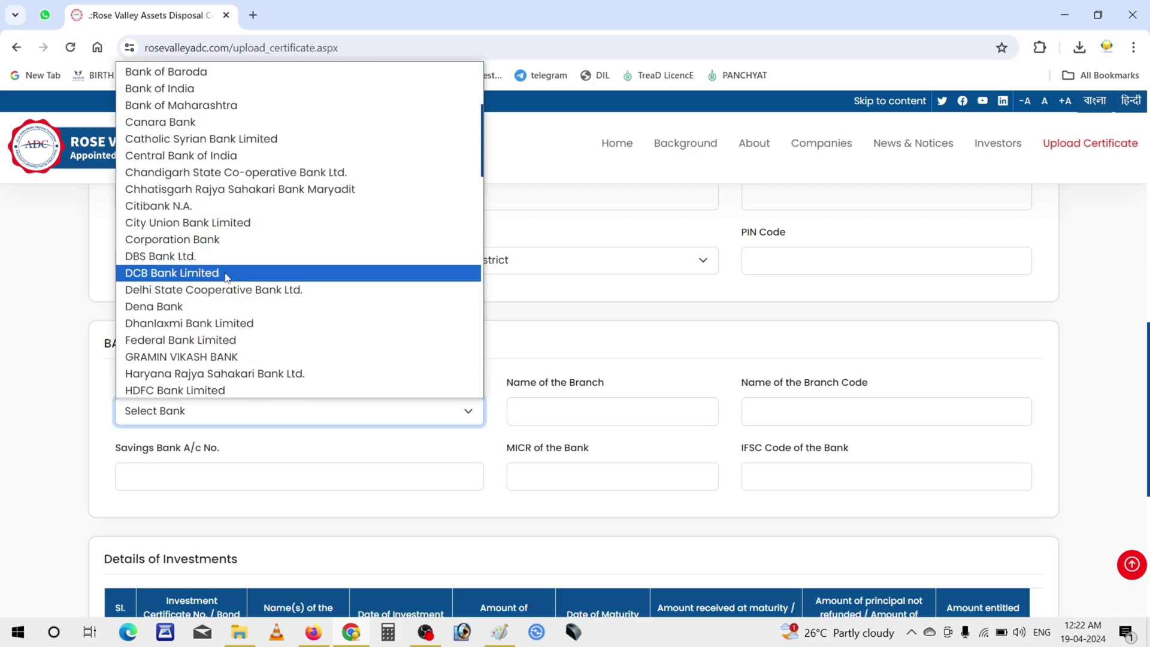
left_click(226, 275)
left_click(559, 410)
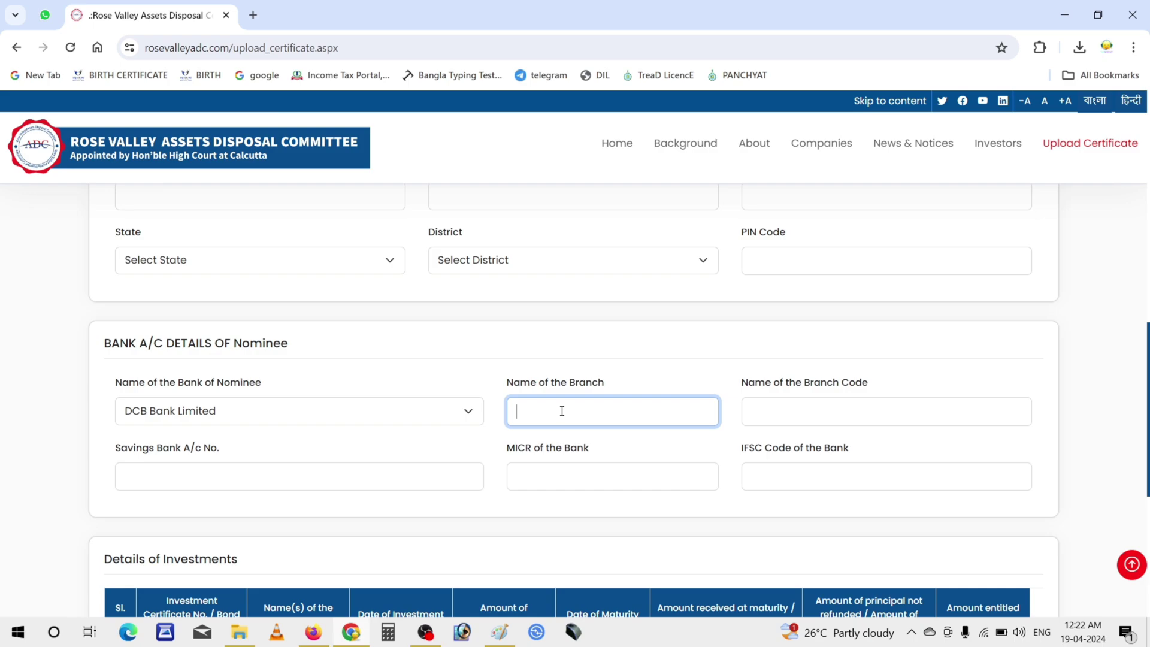
left_click(812, 416)
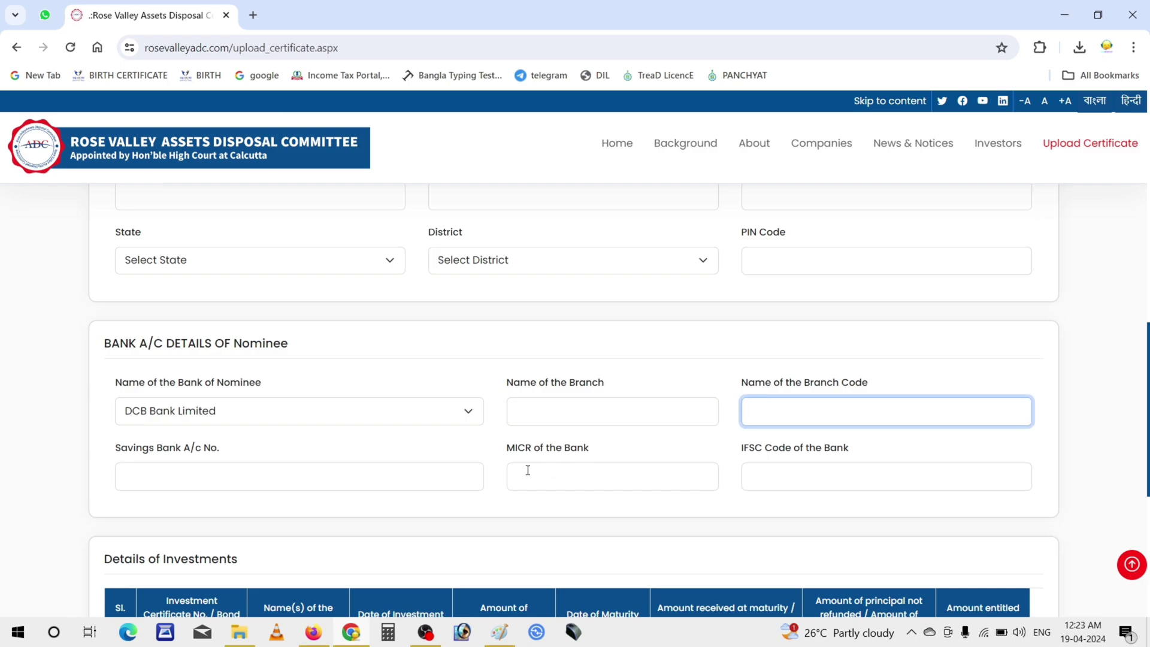
- Highlight the Details of Investments heading and go to the investment certificate number field in the first row
scroll(528, 470, "down", 2)
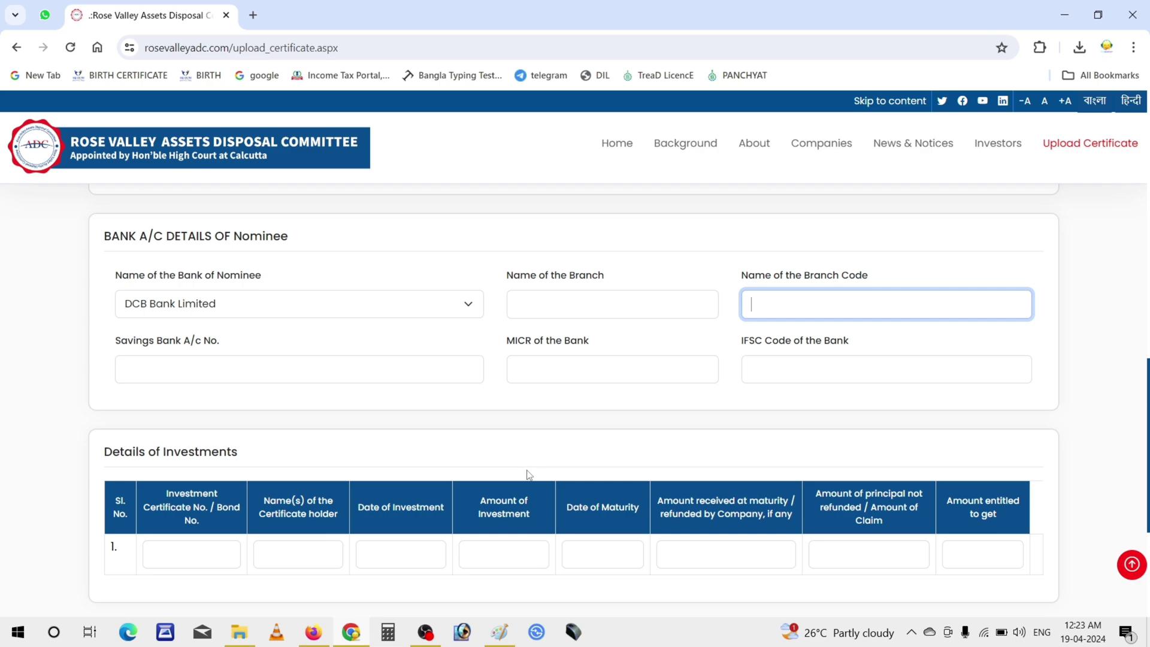
scroll(527, 474, "down", 1)
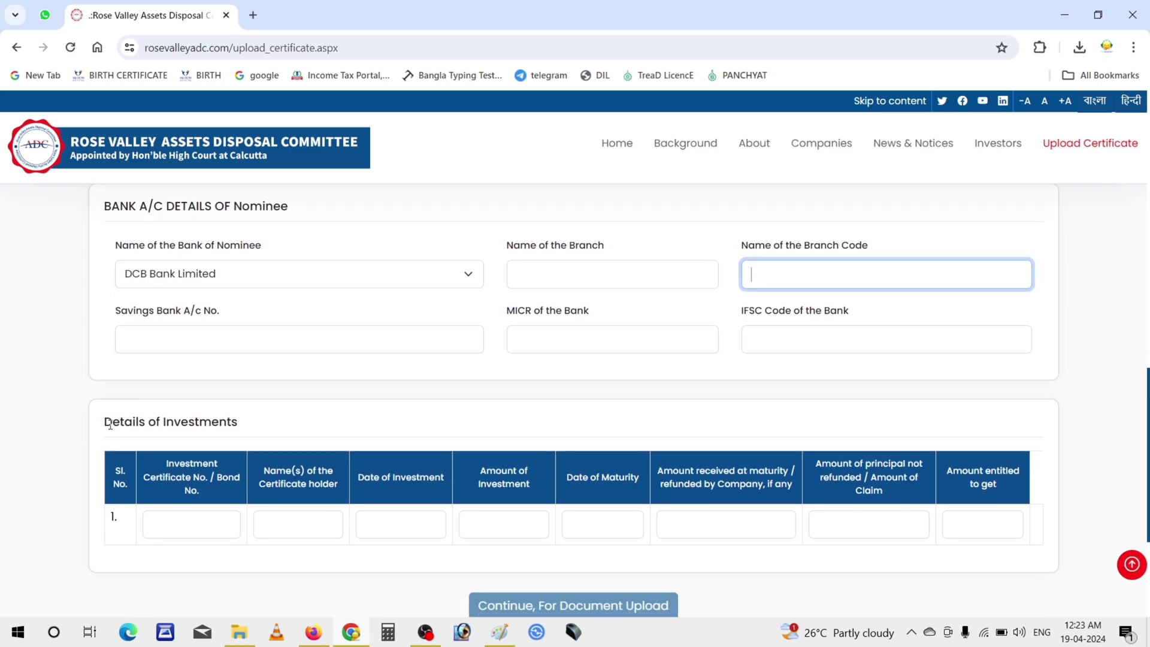
left_click_drag(108, 421, 261, 424)
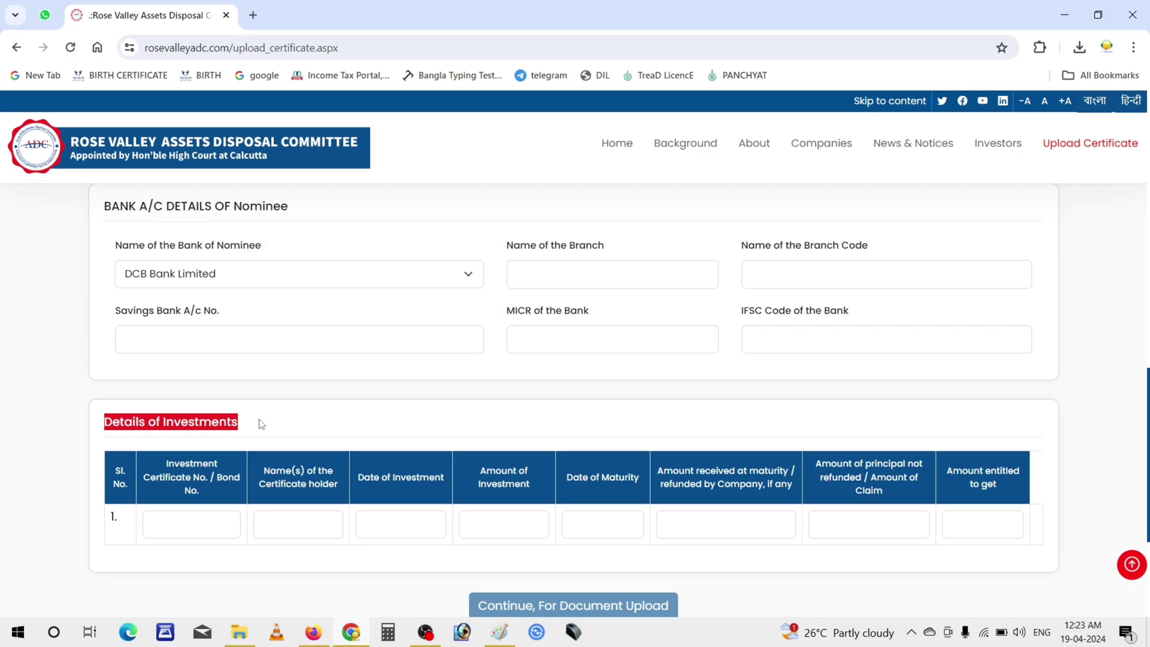
scroll(262, 424, "down", 1)
left_click(188, 488)
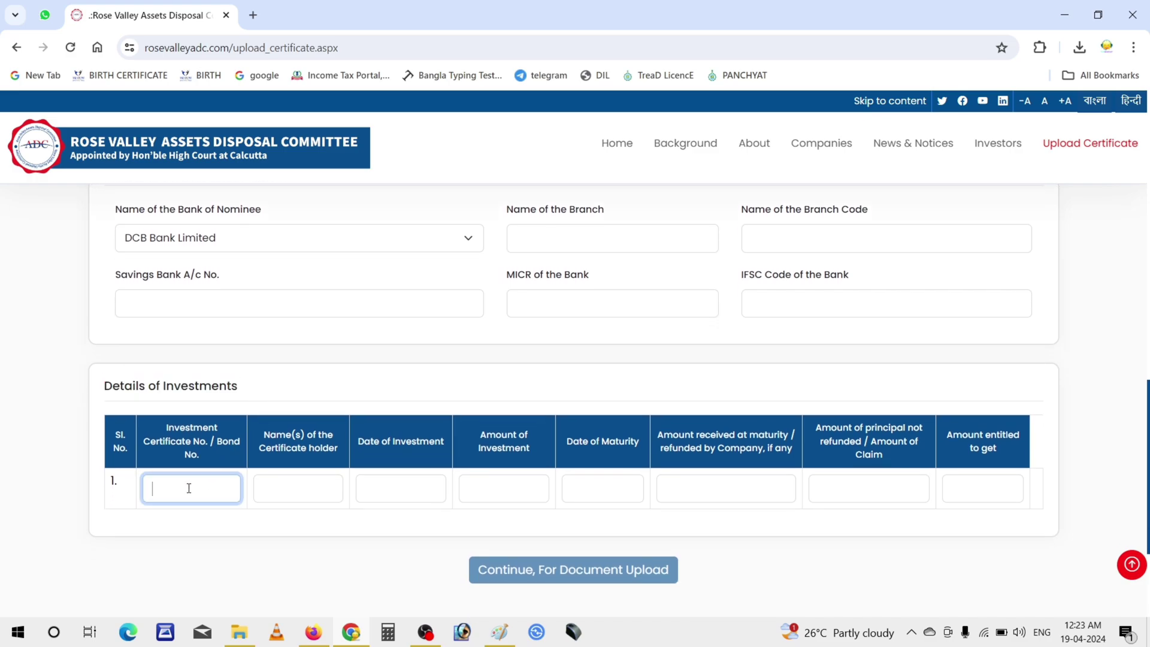
- In Paint, remove the nominee name outline, temporarily outline the booking form number with a rectangle about 558 × 53 px, undo it and return to Chrome
left_click(509, 638)
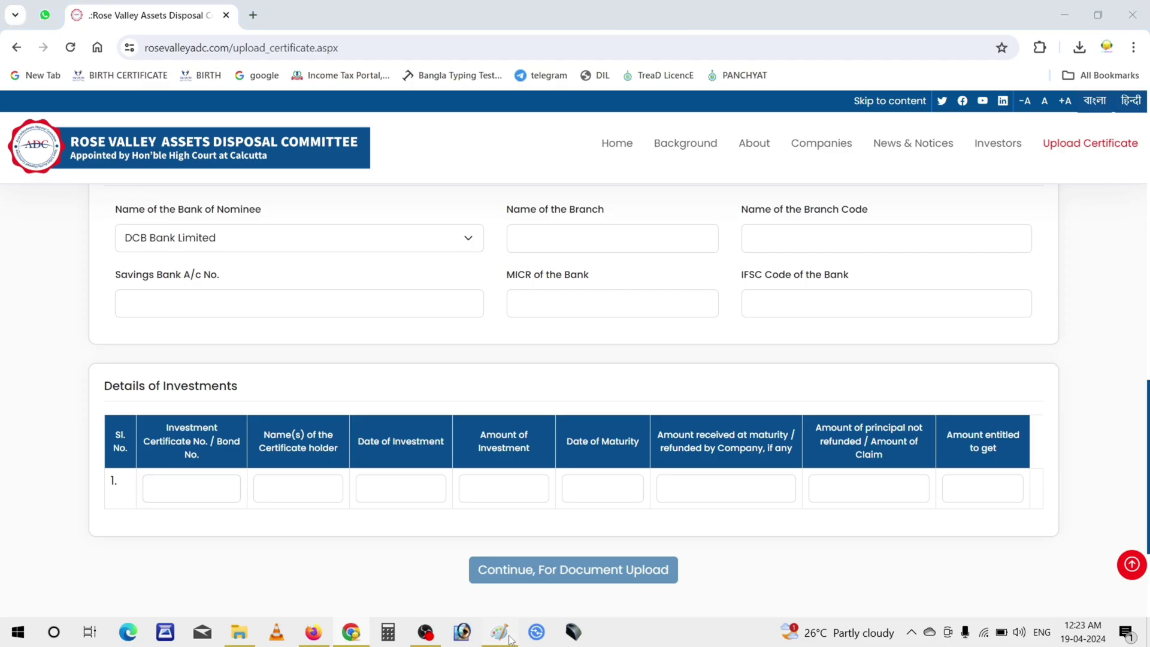
scroll(473, 436, "down", 3)
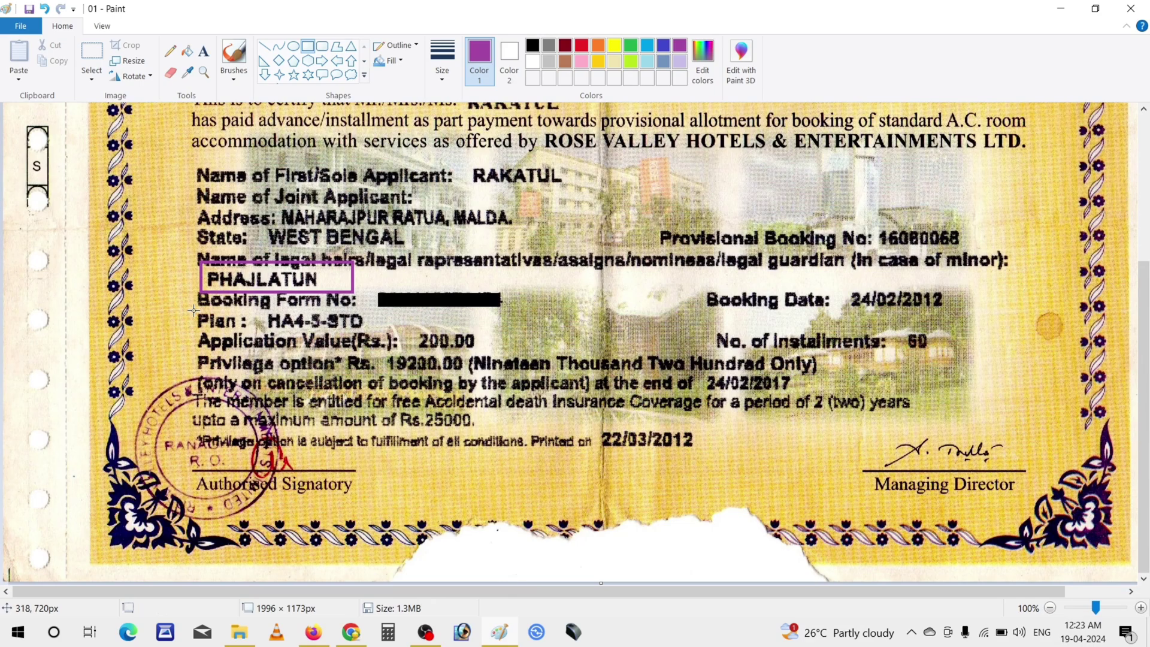
key("ctrl+z")
mouse_move(185, 283)
left_mouse_down()
mouse_move(305, 306)
mouse_move(519, 314)
left_mouse_up()
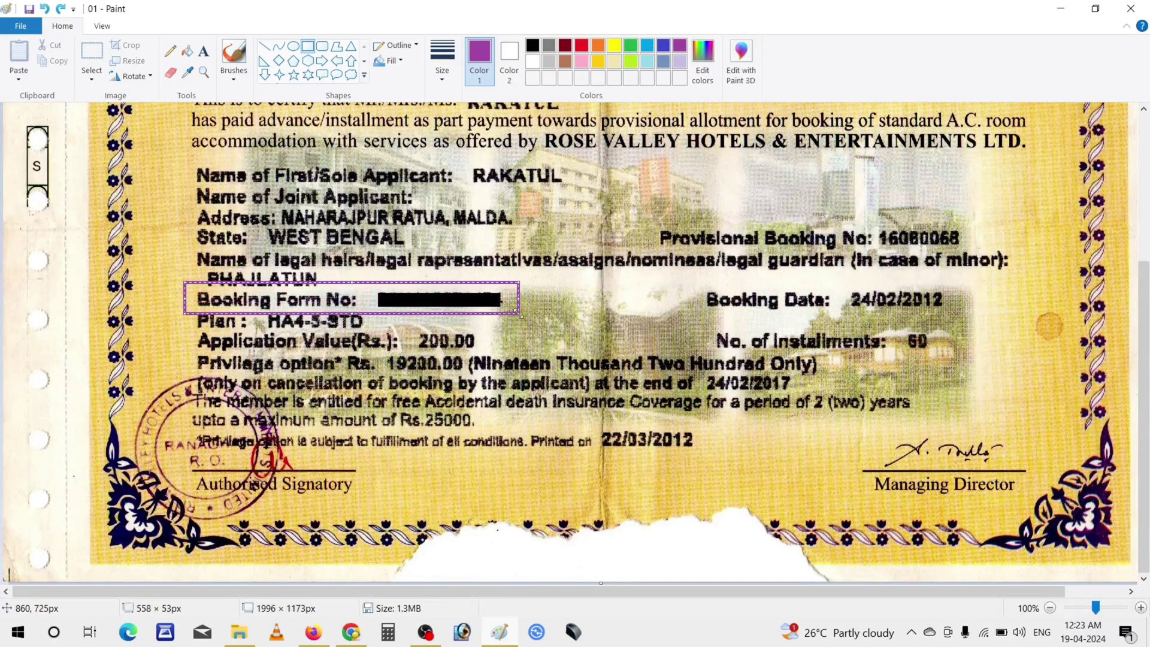
key("ctrl+z")
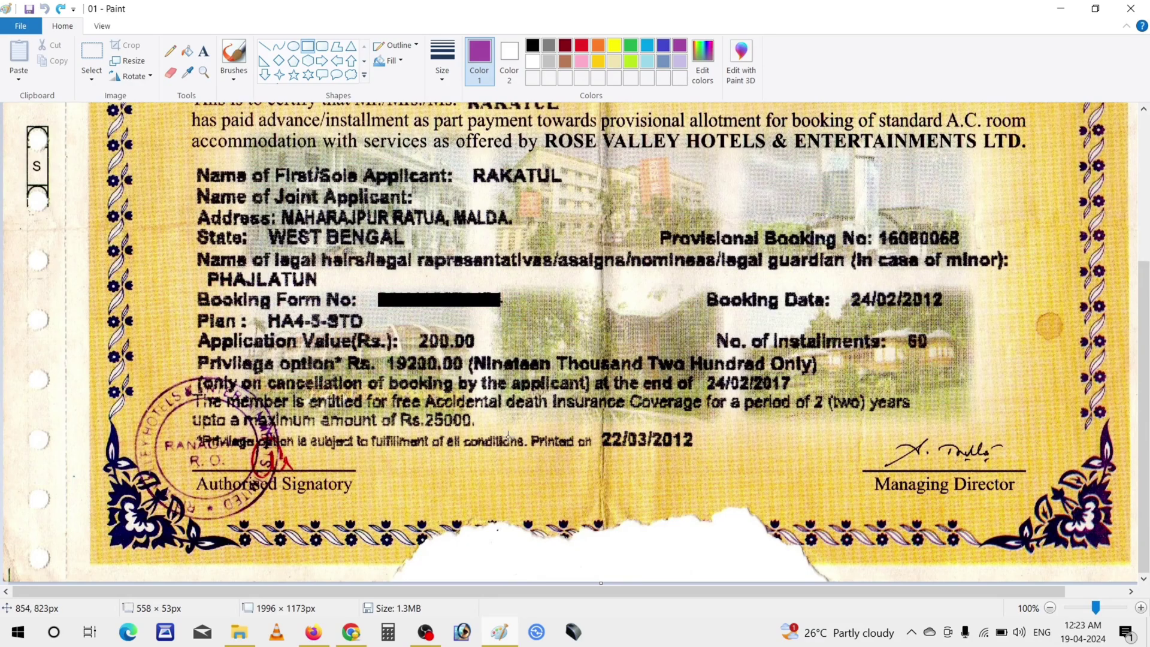
left_click(351, 632)
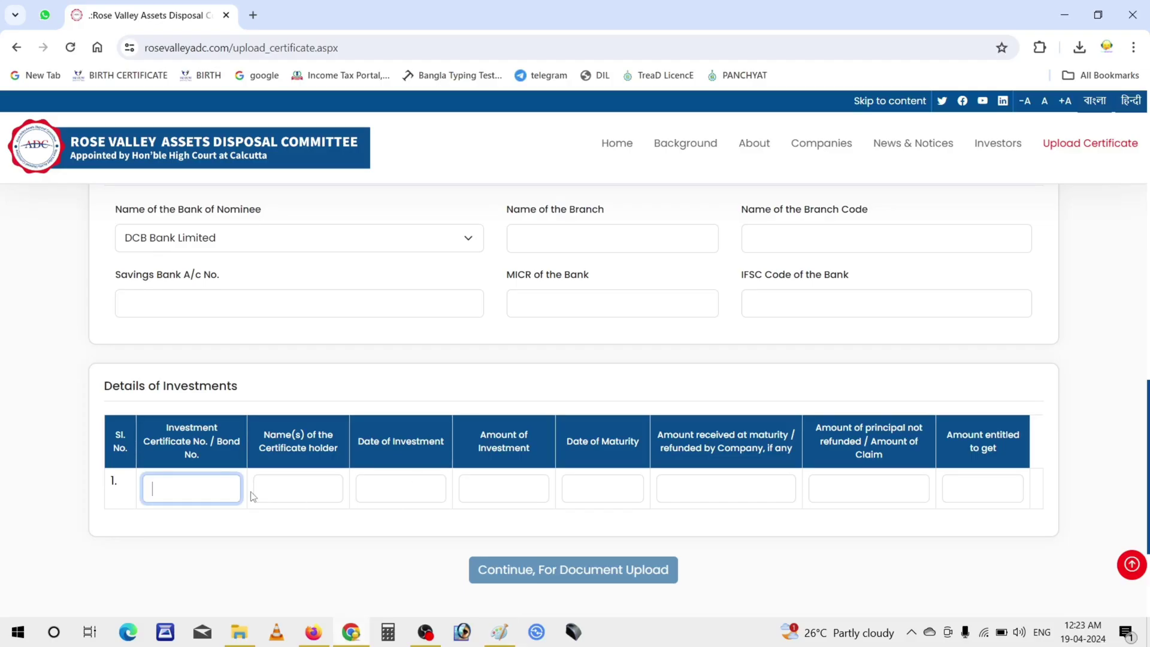
- Leave the certificate holder's name empty, outline the booking date in Paint with a rectangle about 401 × 49 px, and open the investment date field in Chrome
left_click(285, 493)
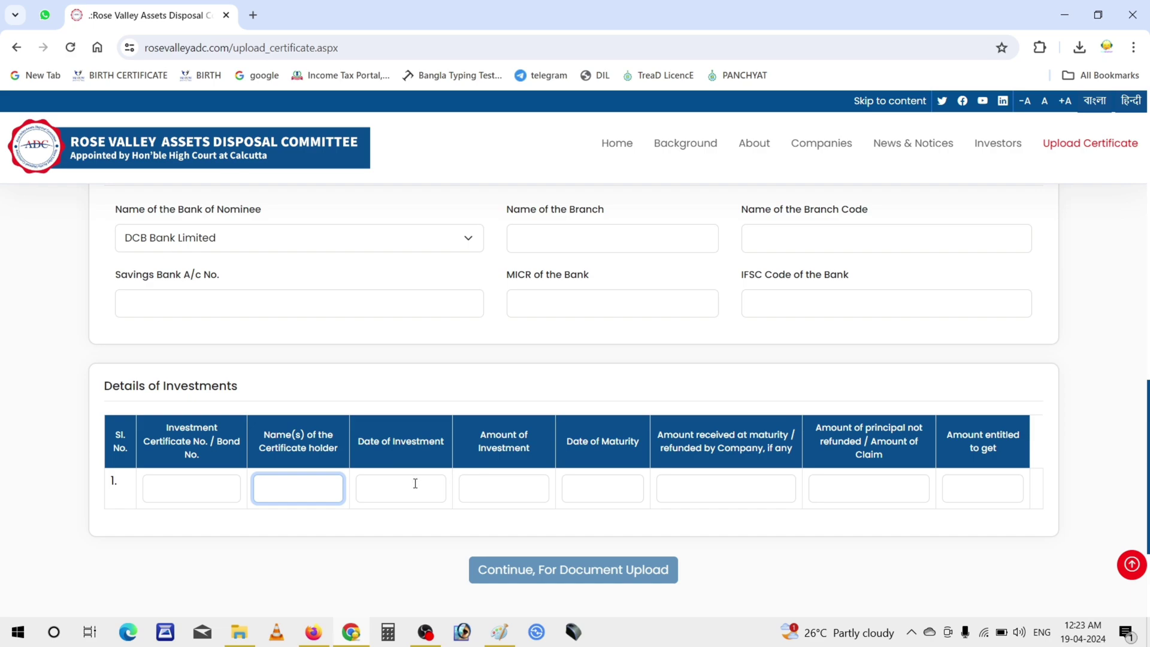
left_click(505, 632)
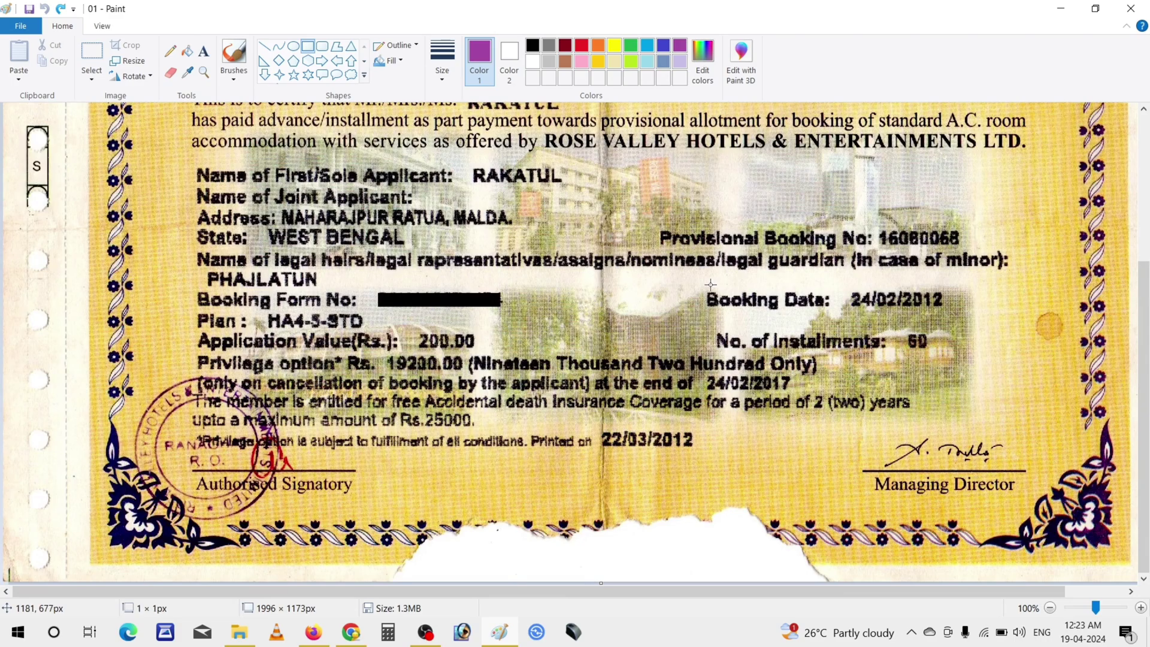
mouse_move(708, 284)
left_mouse_down()
mouse_move(834, 307)
mouse_move(943, 297)
mouse_move(950, 313)
left_mouse_up()
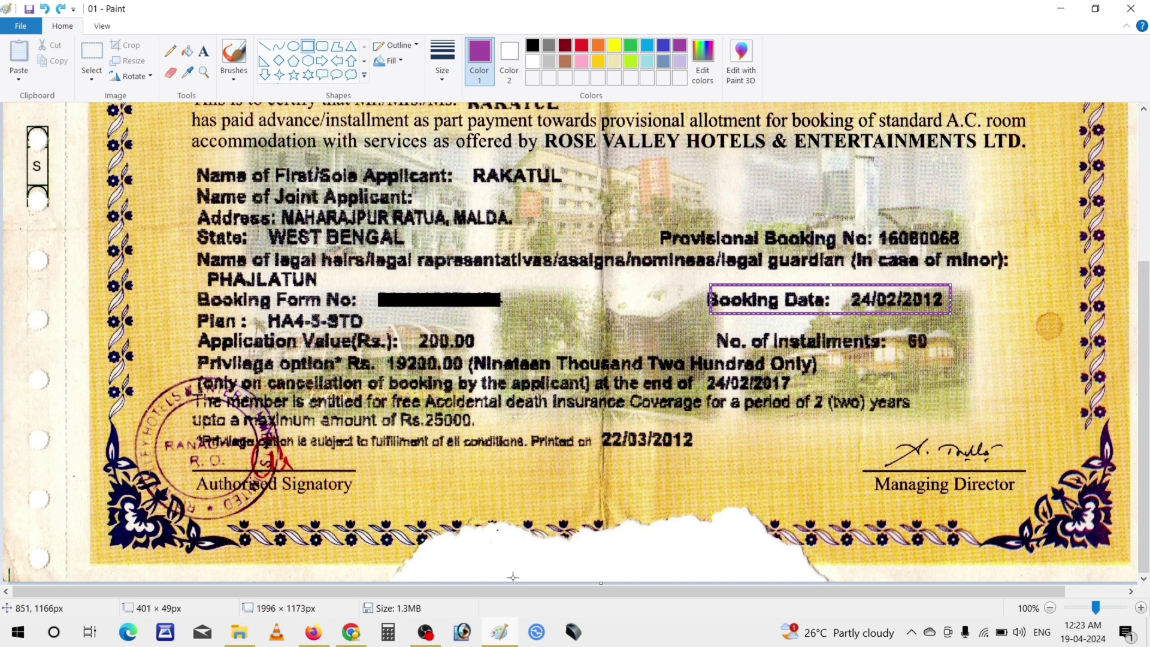
left_click(351, 634)
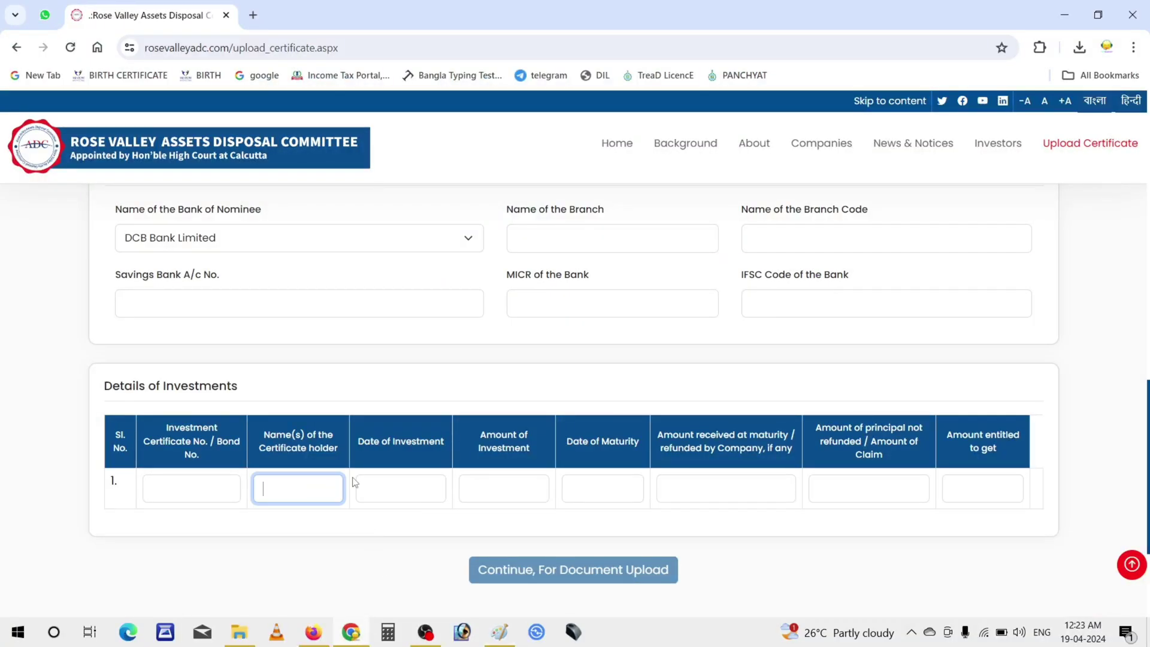
left_click(395, 485)
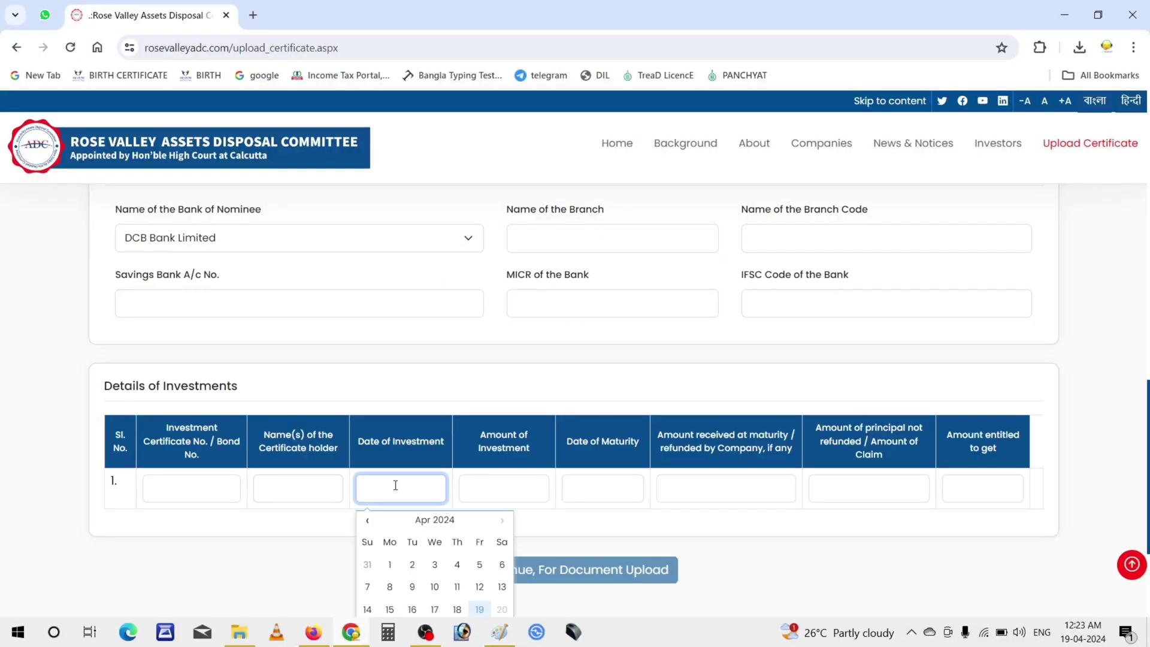
- For the amount of investment, outline the application value and number of installments on the certificate in Paint with a rectangle about 869 × 56 px
left_click(503, 494)
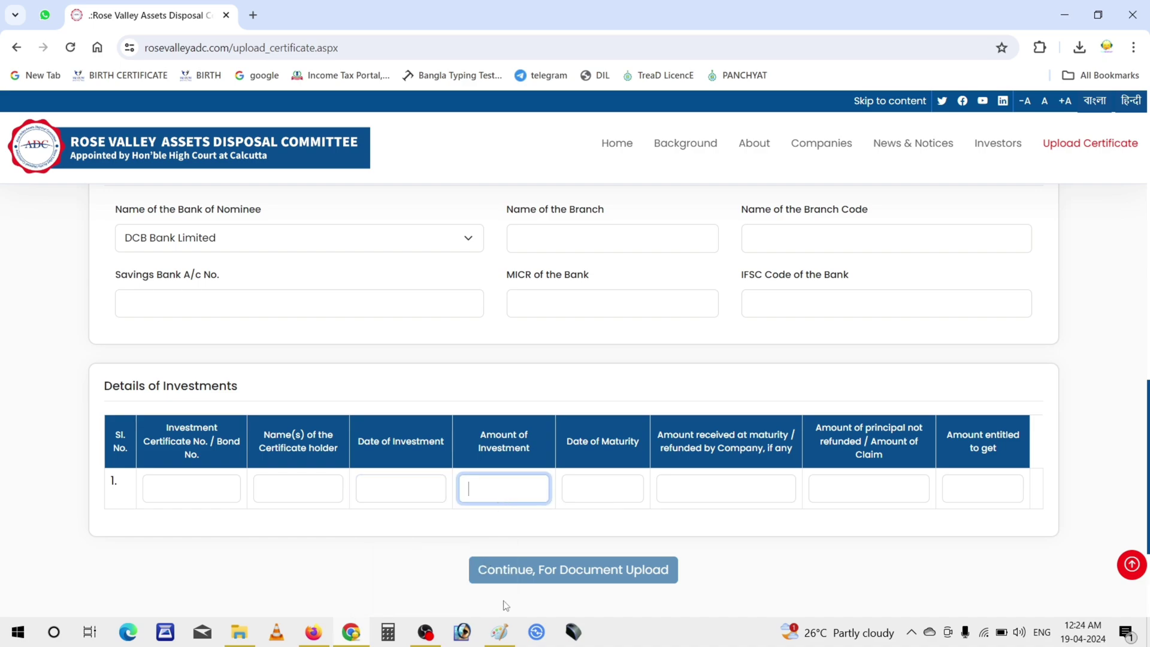
left_click(506, 632)
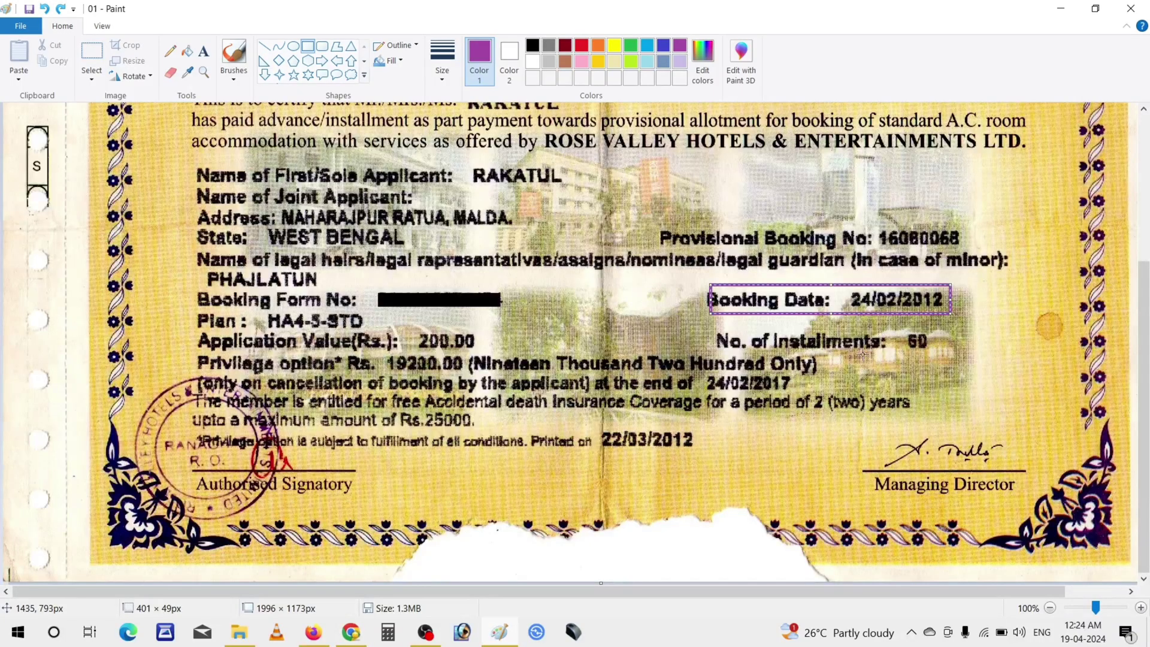
left_click(850, 428)
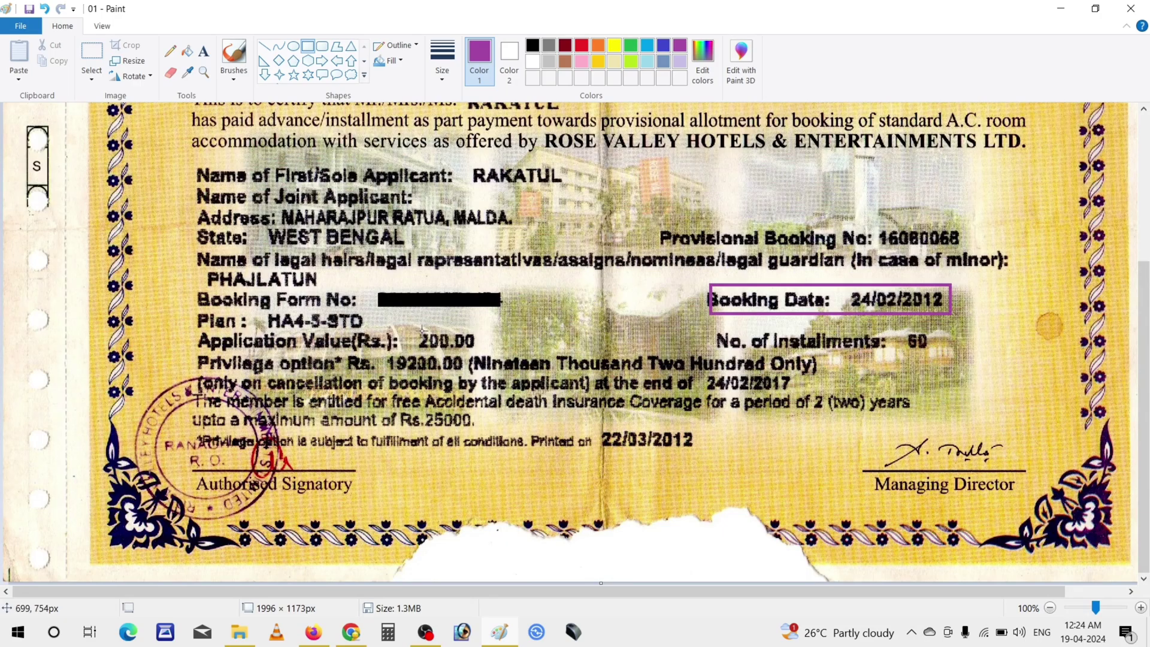
left_click_drag(420, 330, 941, 363)
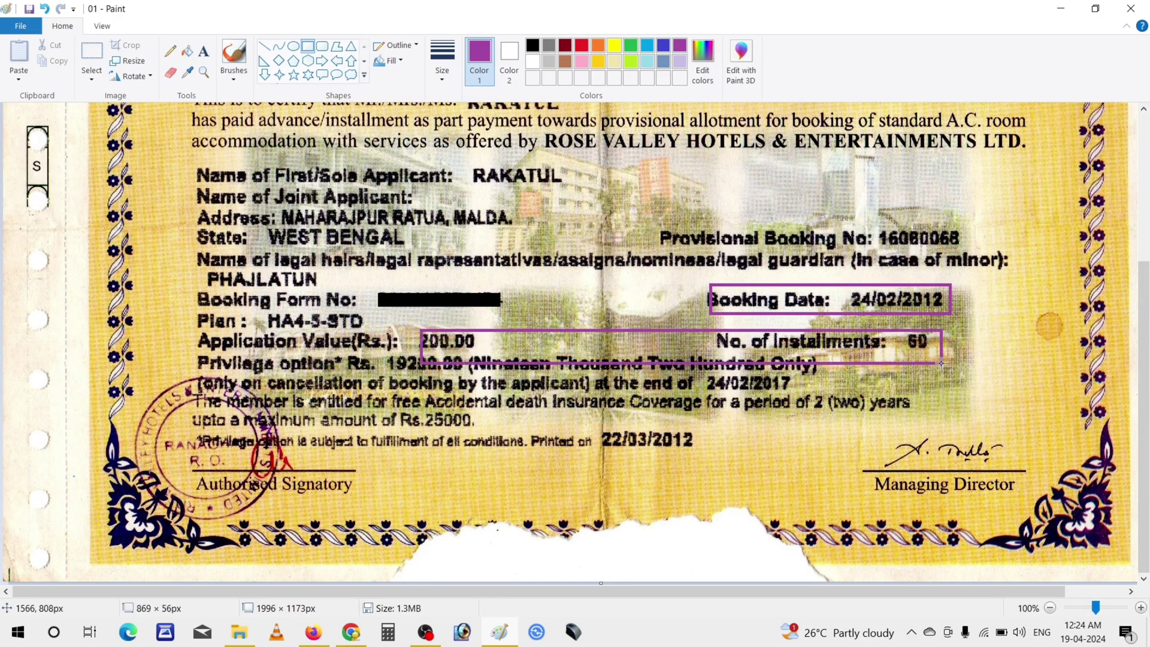
- Undo the wide outline, outline only the application value with a rectangle about 123 × 49 px, and undo that outline too
left_click(373, 340)
key("ctrl+z")
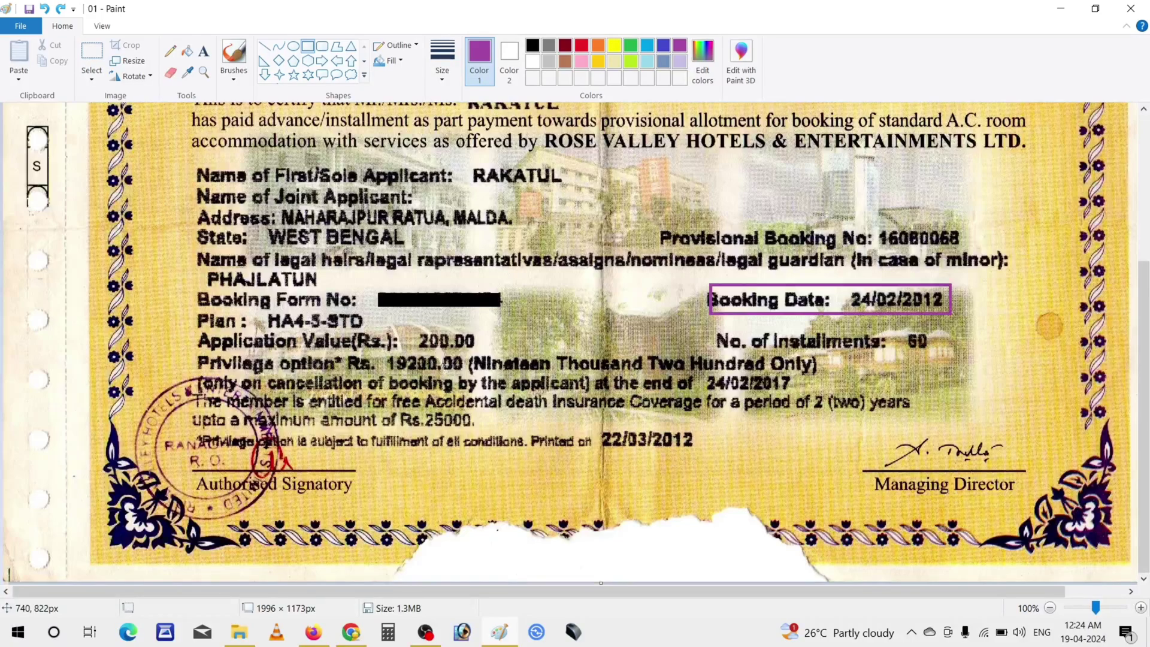
left_click_drag(415, 326, 487, 355)
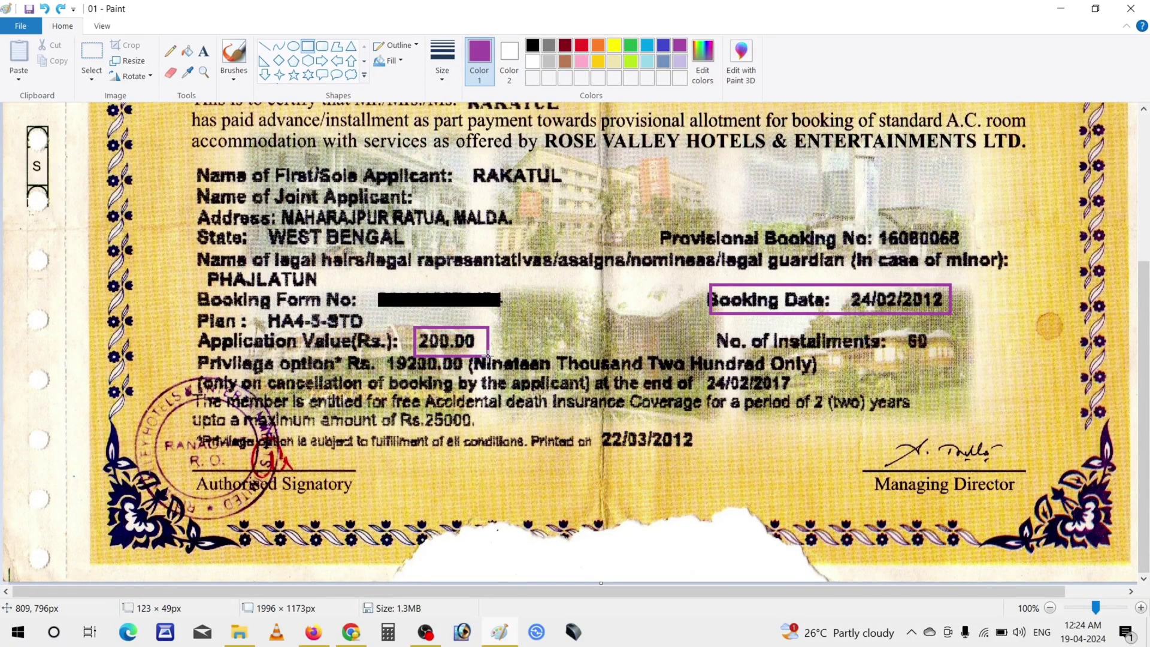
left_click(526, 345)
key("ctrl+z")
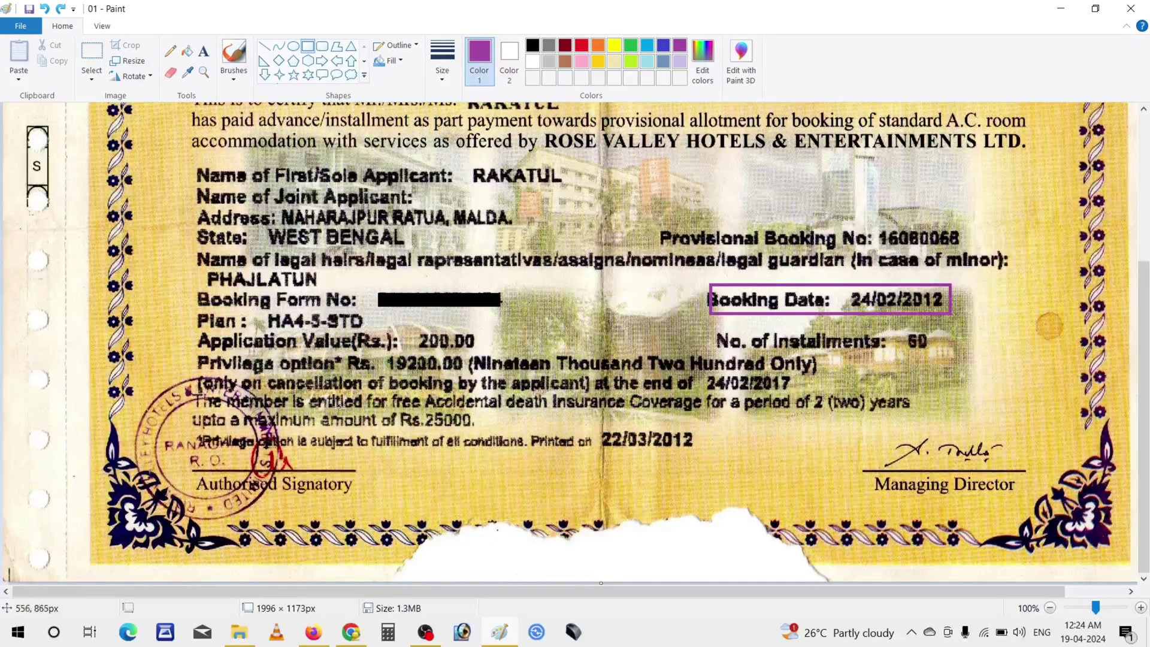
- In Chrome, enter 0000 as the amount of investment and open the date of maturity field
left_click(351, 632)
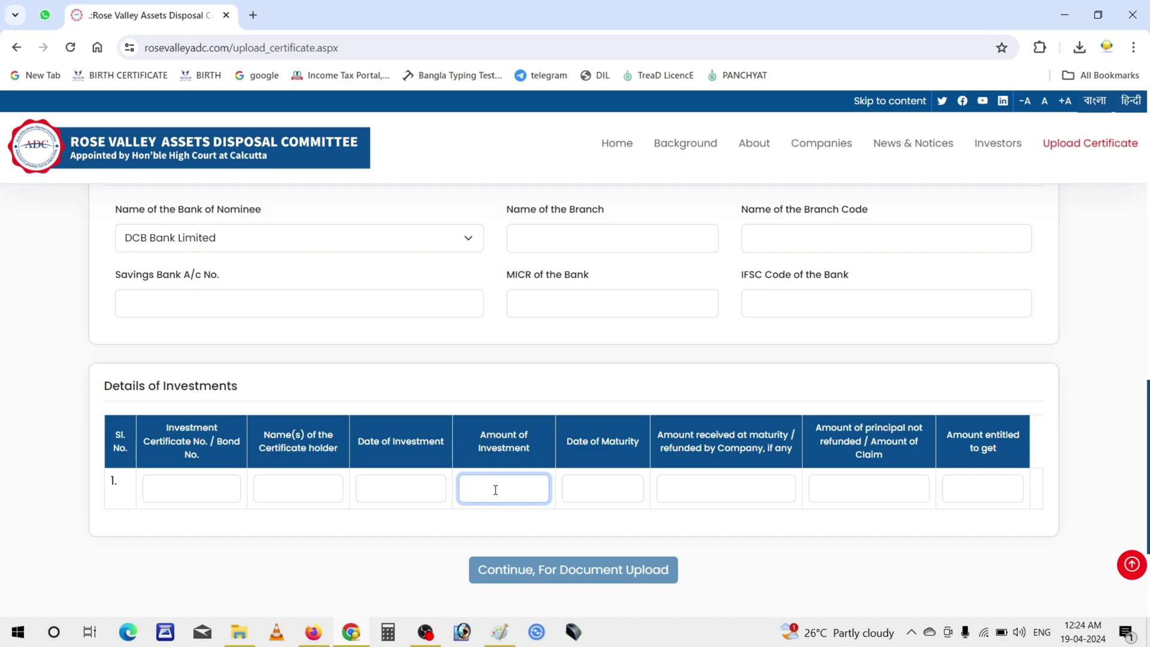
type("0000")
left_click(608, 476)
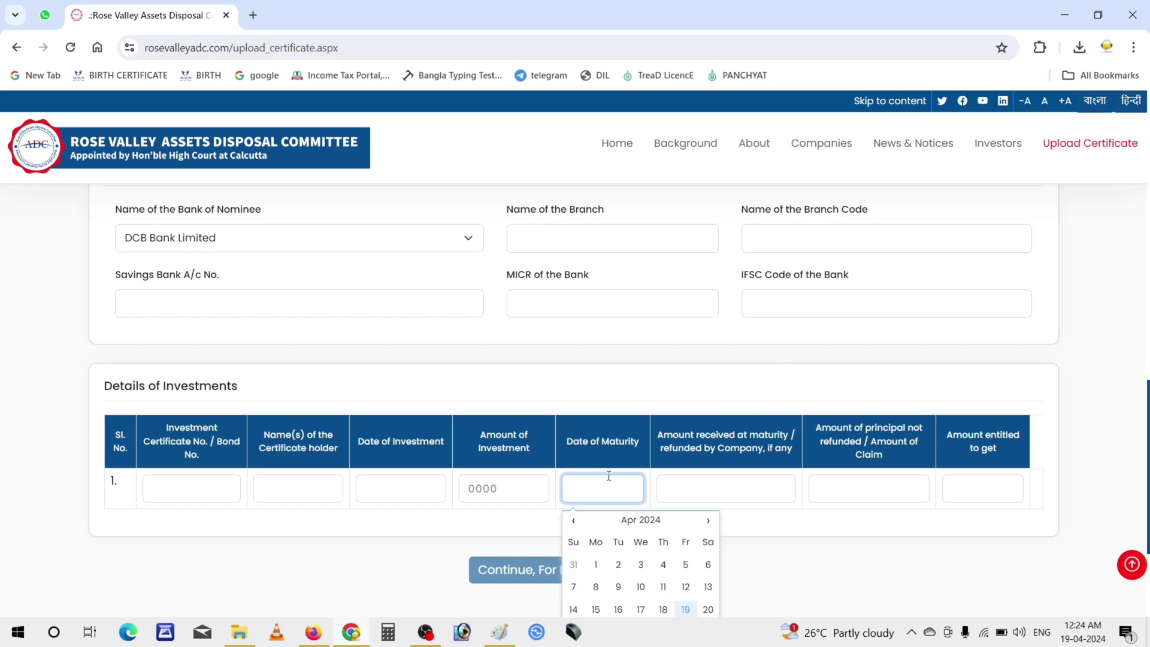
- In Paint, outline the end date on the certificate with a rectangle about 264 × 43 px
left_click(499, 631)
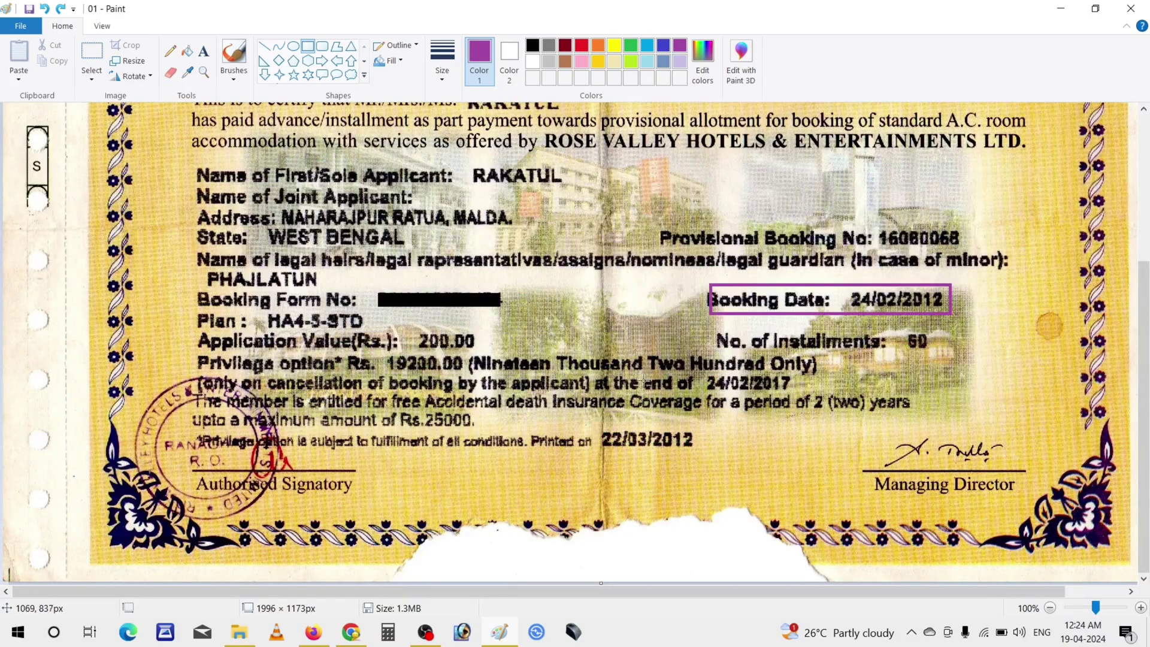
left_click(644, 370)
left_click_drag(644, 370, 803, 396)
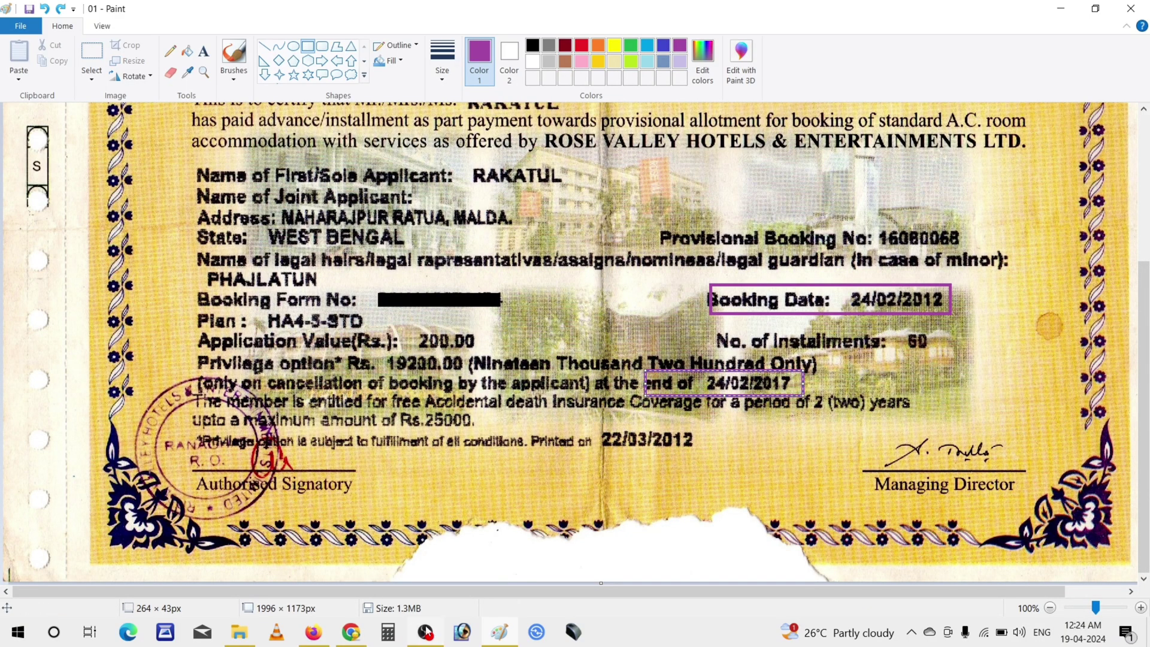
- In Chrome, leave the date of maturity empty and enter 00 as the amount received at maturity or refunded
left_click(351, 631)
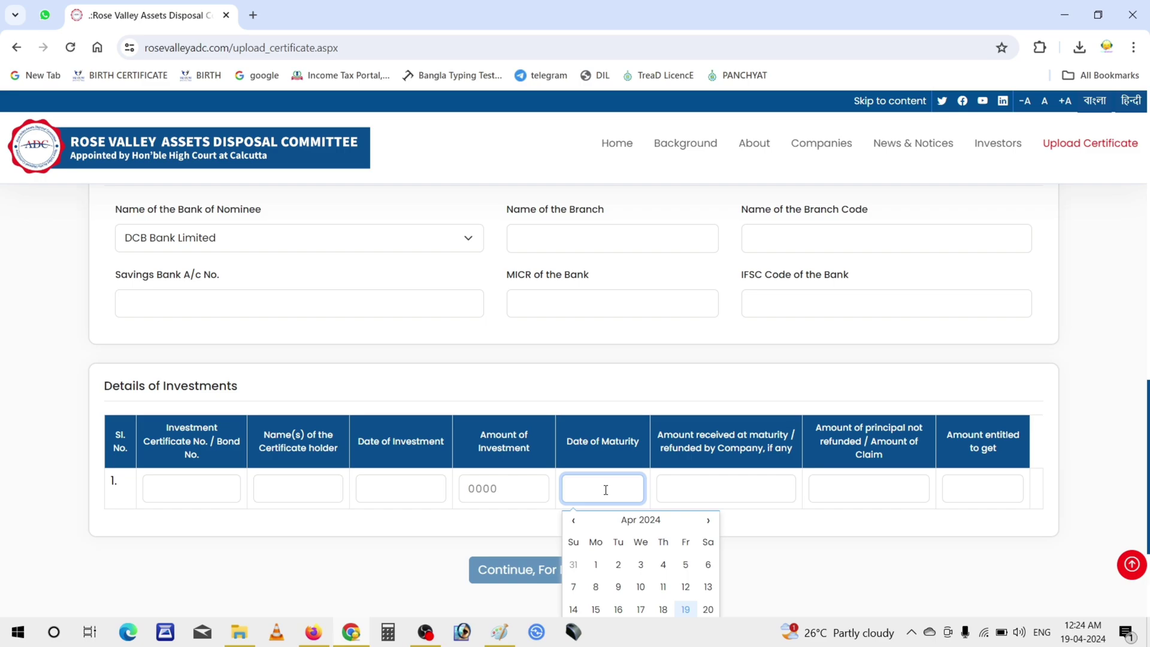
left_click(724, 483)
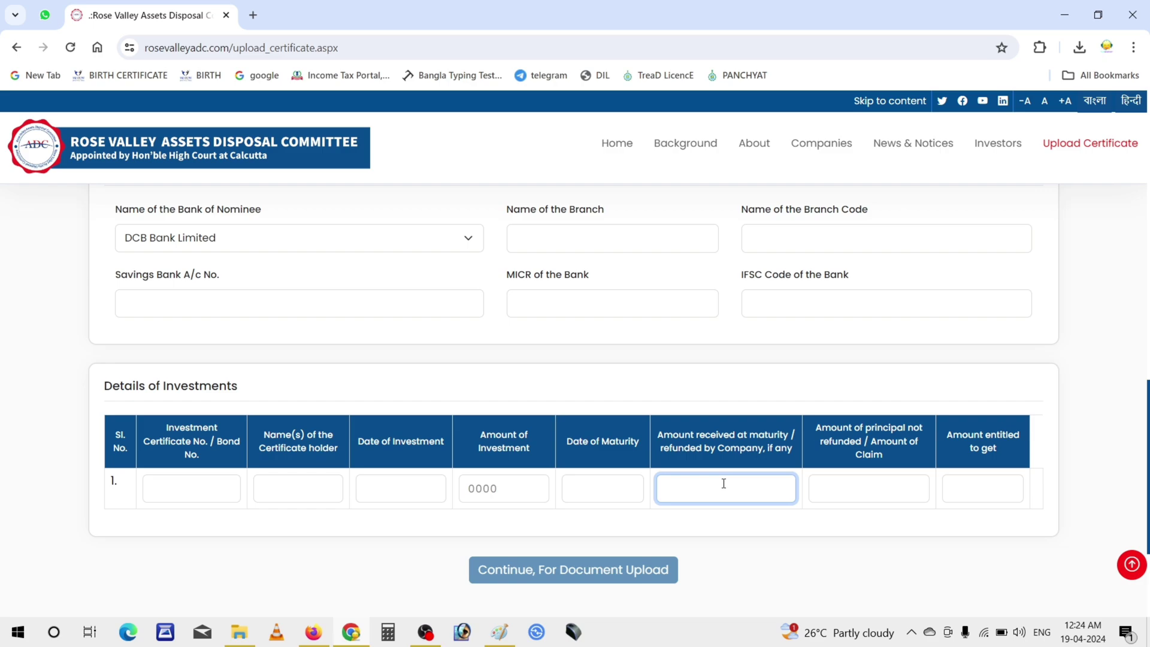
type("00")
- In Paint, outline the privilege option amount on the certificate with a rectangle about 97 × 39 px
left_click(499, 633)
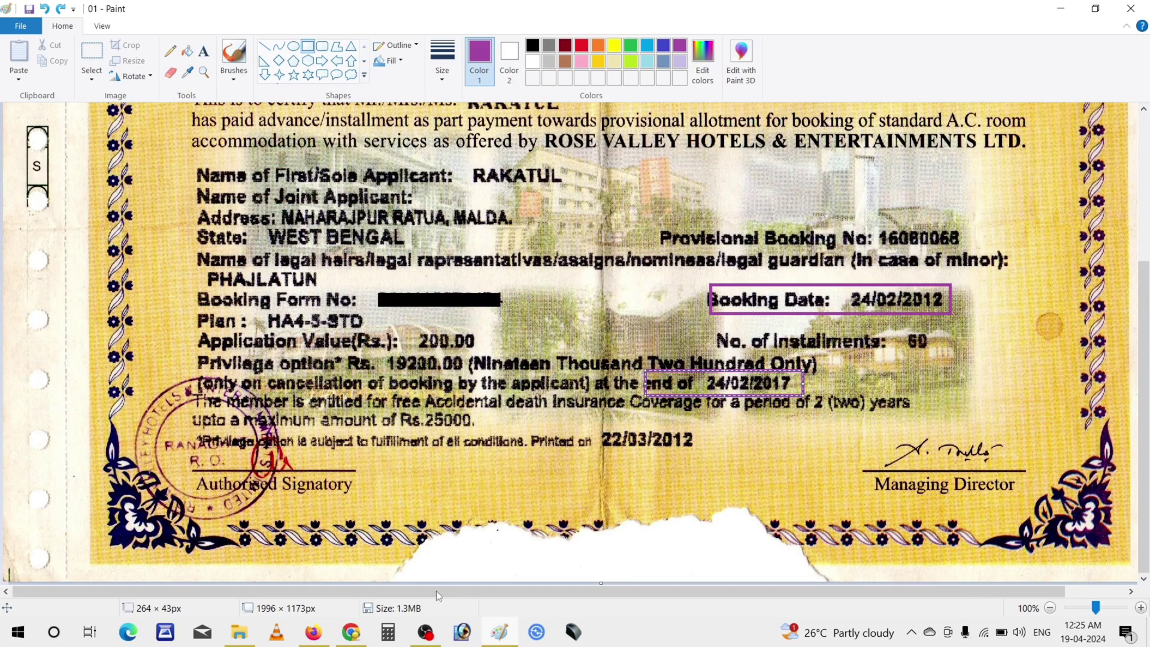
left_click(352, 632)
left_click(352, 632)
left_click_drag(385, 351, 442, 374)
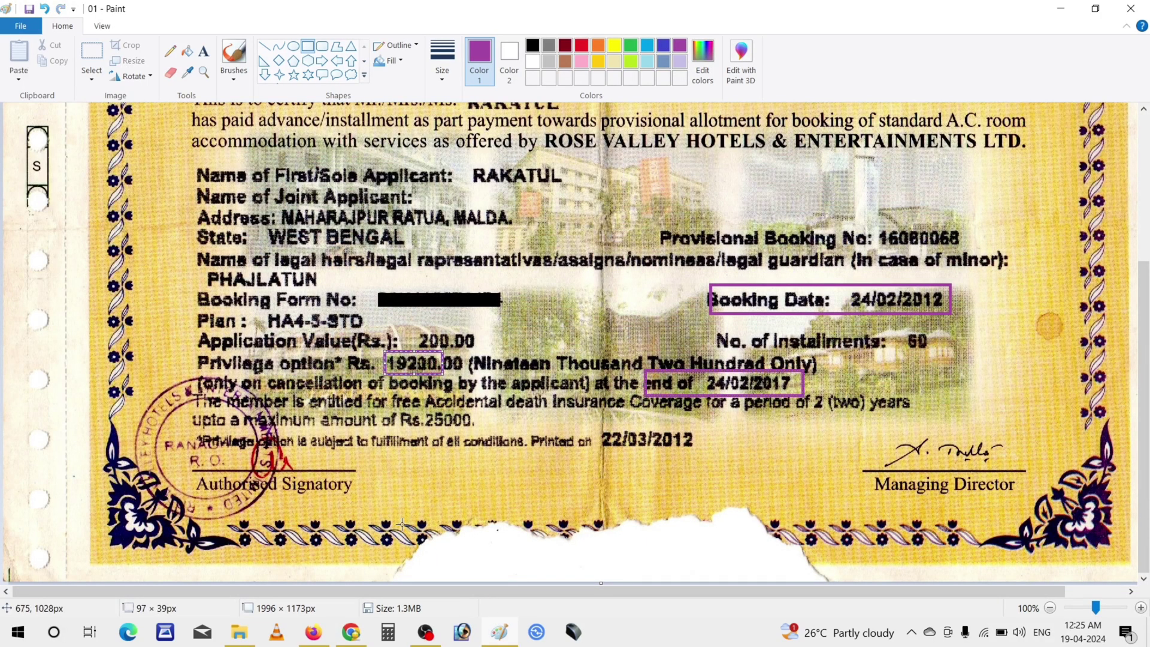
- In Chrome, highlight the amount of investment for reference, and visit the claim amount and entitled amount fields without filling them
left_click(353, 632)
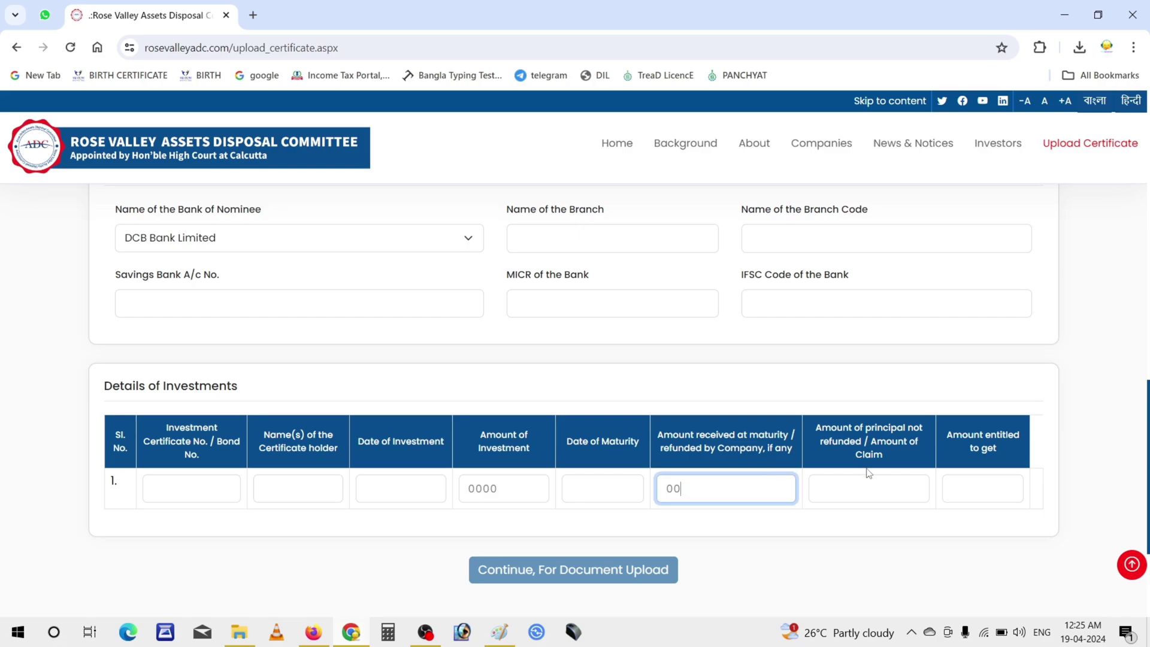
left_click(843, 490)
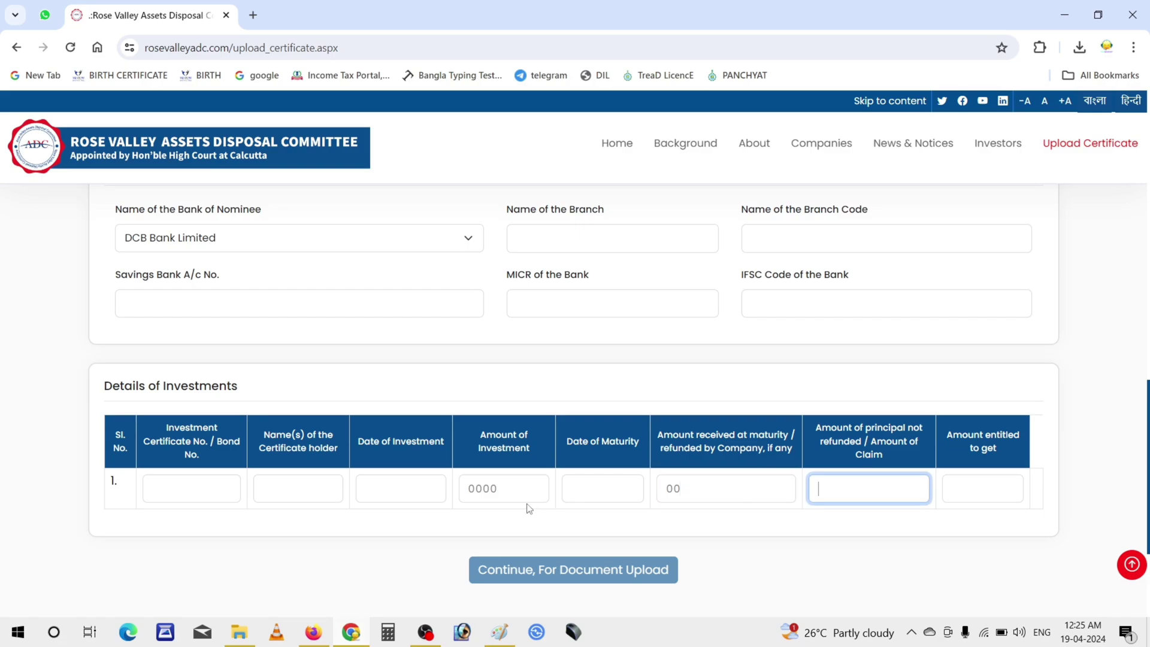
left_click_drag(469, 488, 522, 486)
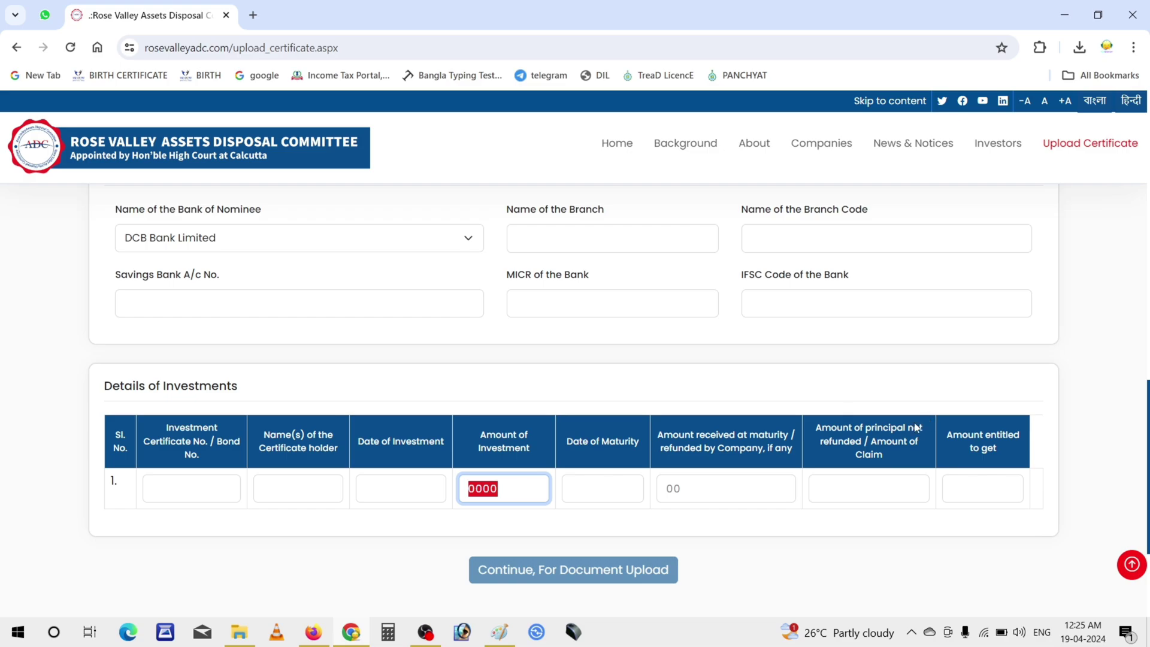
left_click(854, 494)
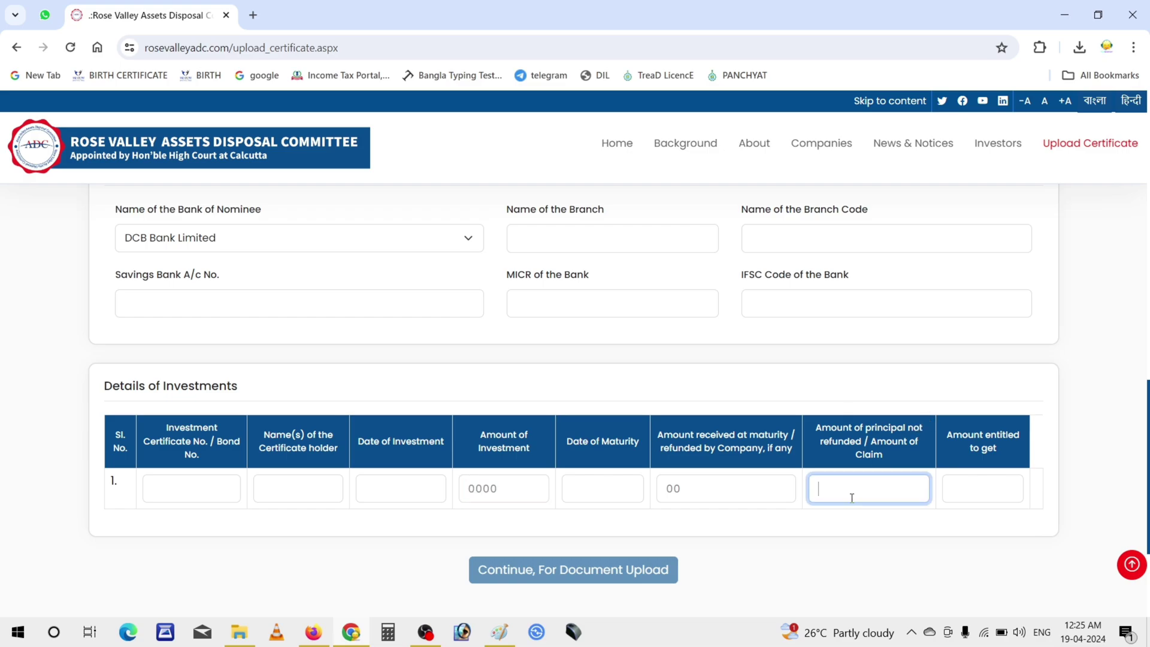
left_click(991, 488)
- Review the documents to be produced by the nominee, view the whole scanned certificate in Paint, and return to Chrome
scroll(837, 525, "down", 2)
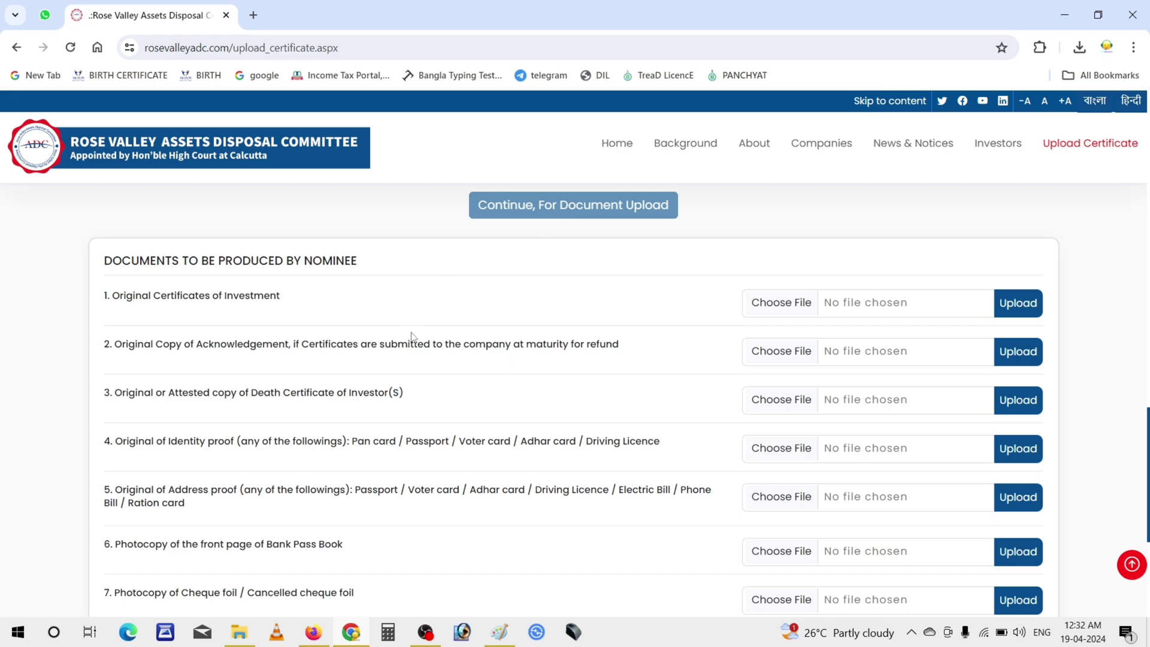
scroll(411, 336, "down", 1)
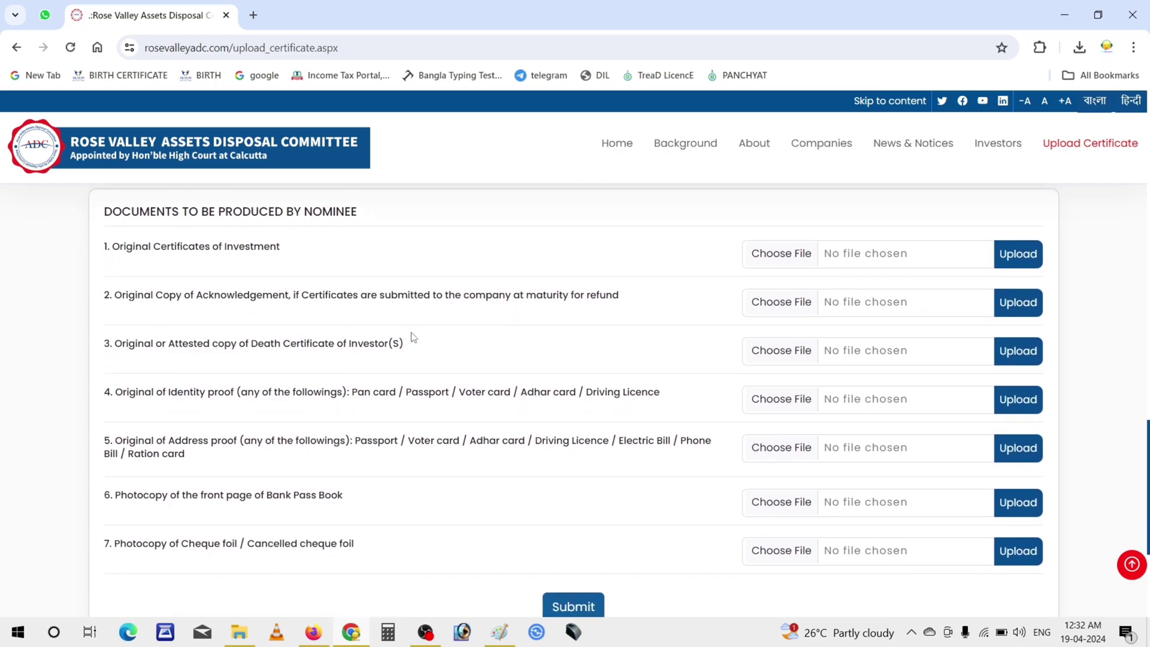
scroll(412, 336, "up", 1)
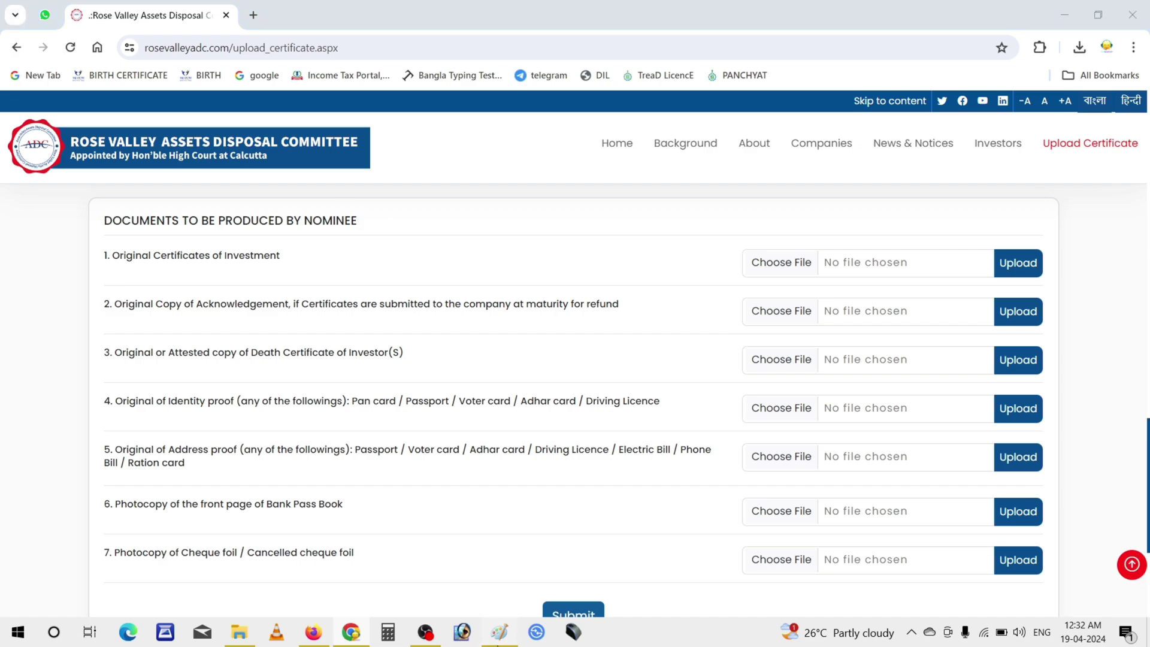
left_click(498, 632)
scroll(599, 400, "down", 3)
scroll(597, 396, "up", 2)
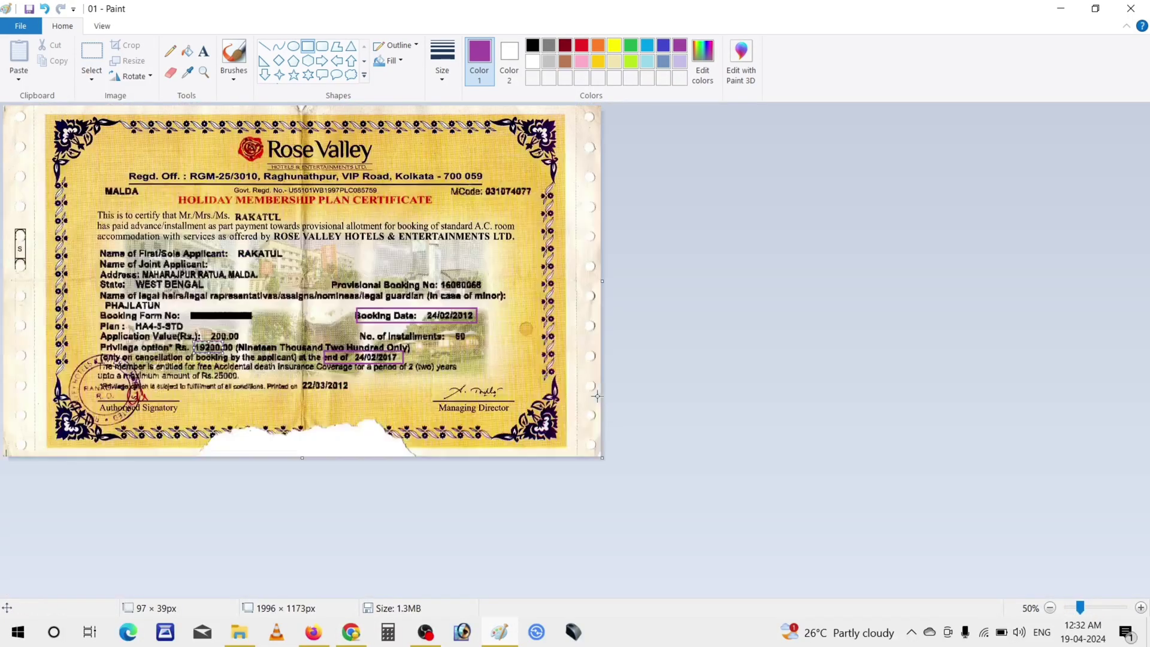
left_click(350, 632)
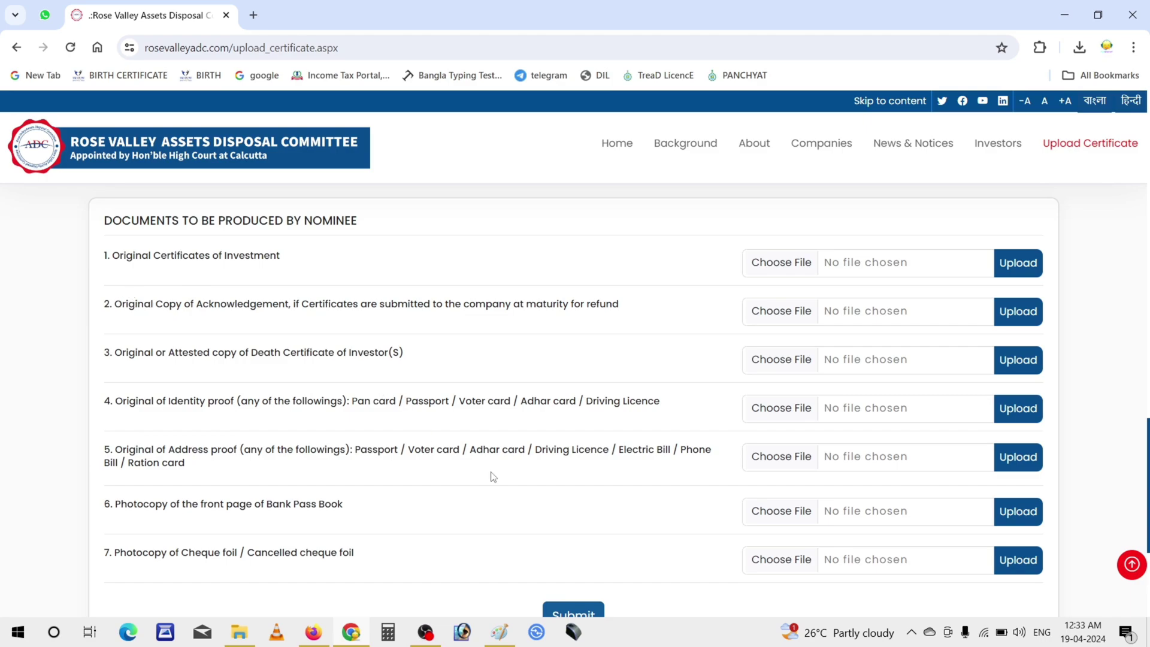
- Compare the scanned certificate in Paint with the list of required nominee documents in Chrome
left_click(500, 631)
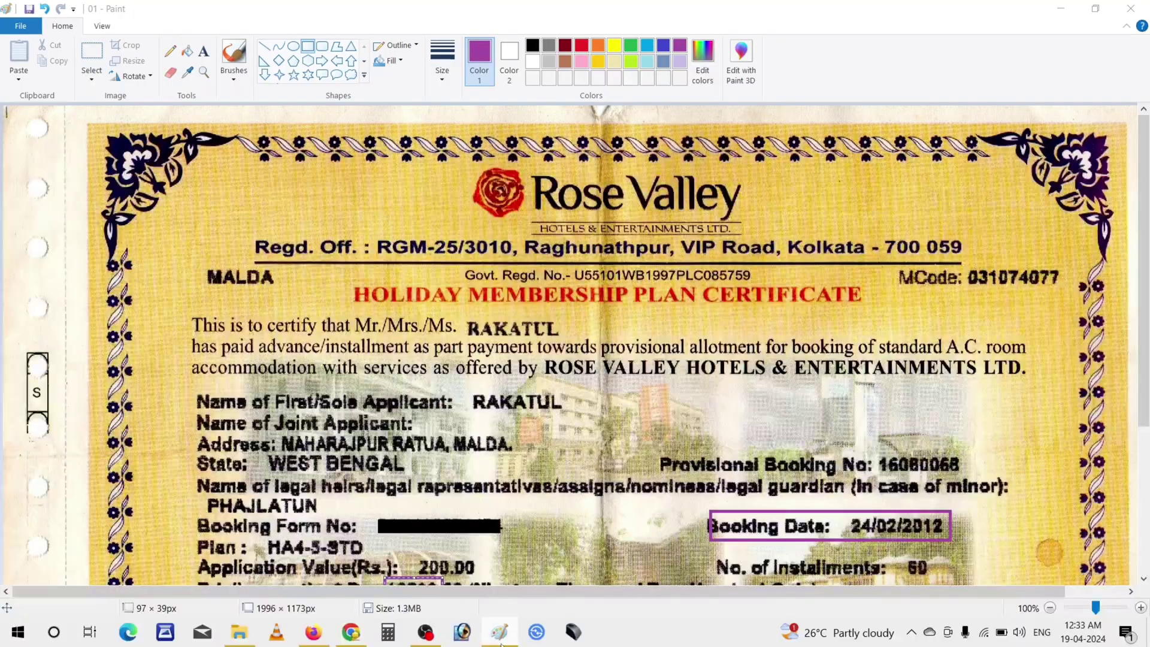
left_click(499, 634)
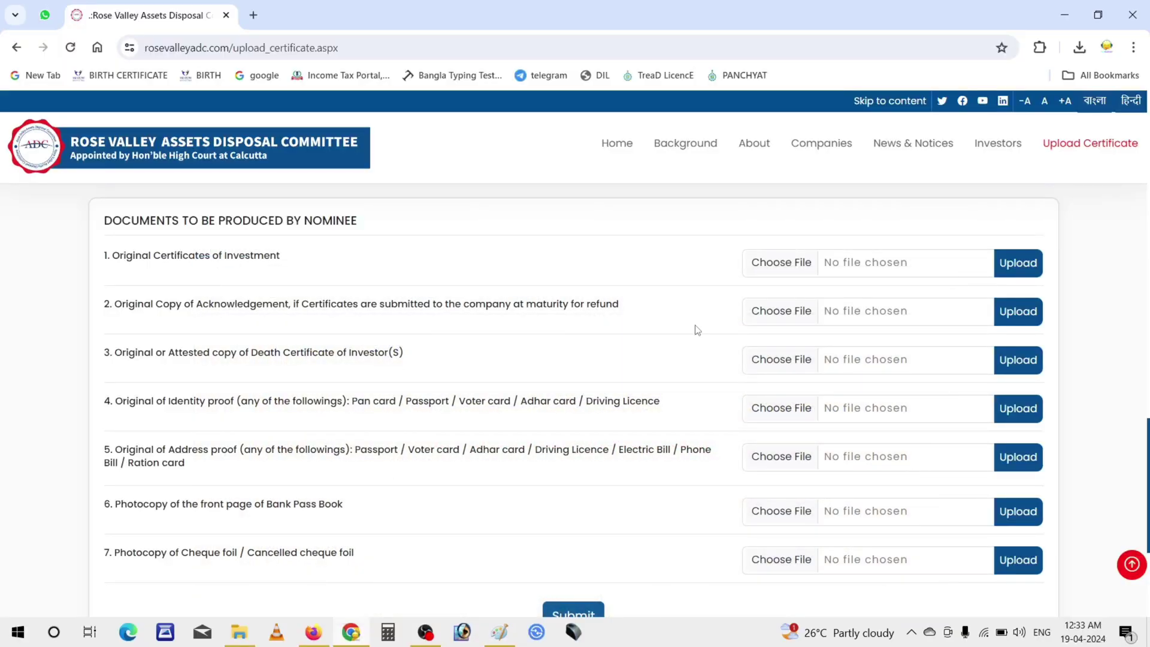
scroll(624, 376, "down", 1)
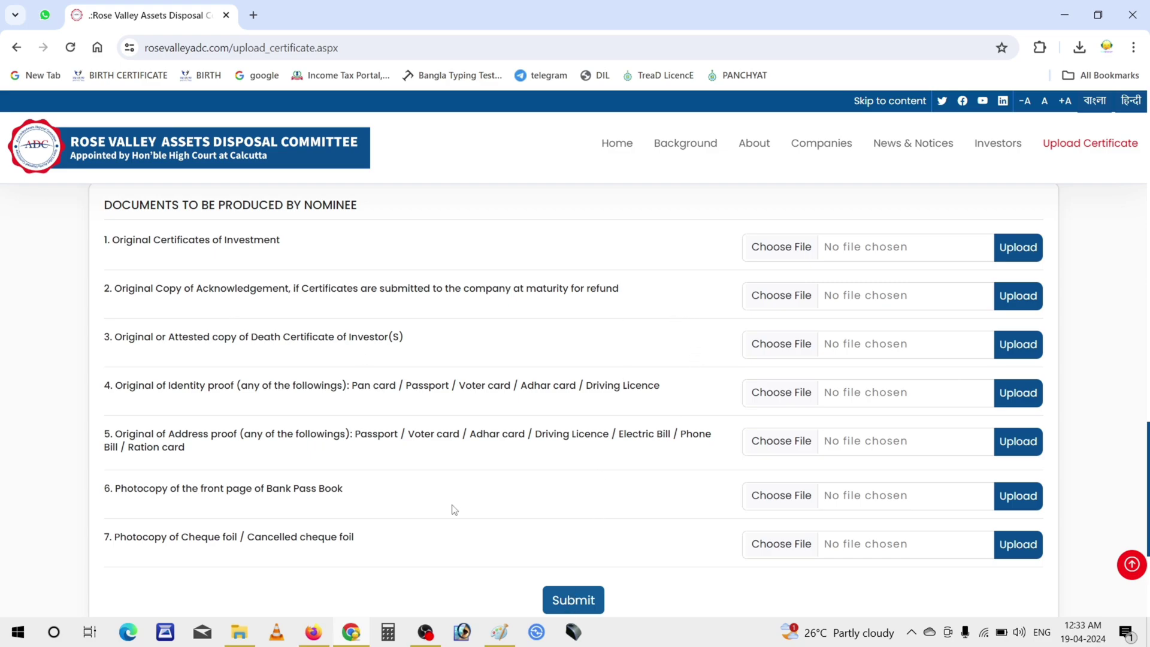
left_click(501, 632)
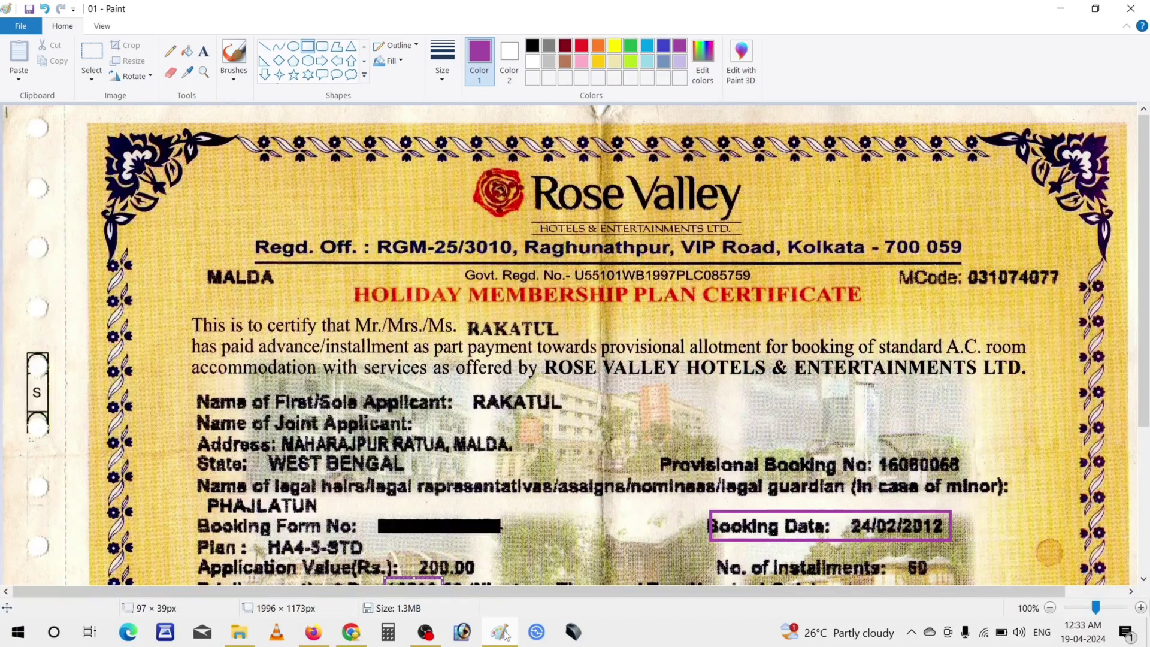
left_click(505, 634)
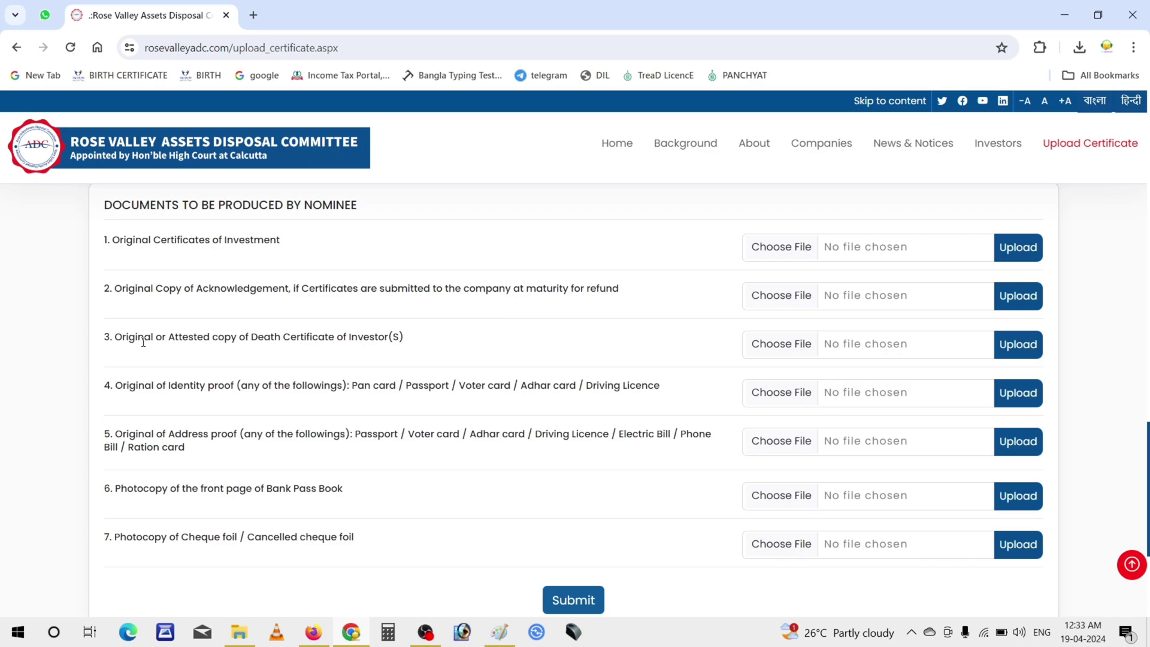
- Highlight the investor's death certificate requirement and the identity proof requirement in the nominee document list, clearing each highlight
left_click_drag(116, 335, 409, 343)
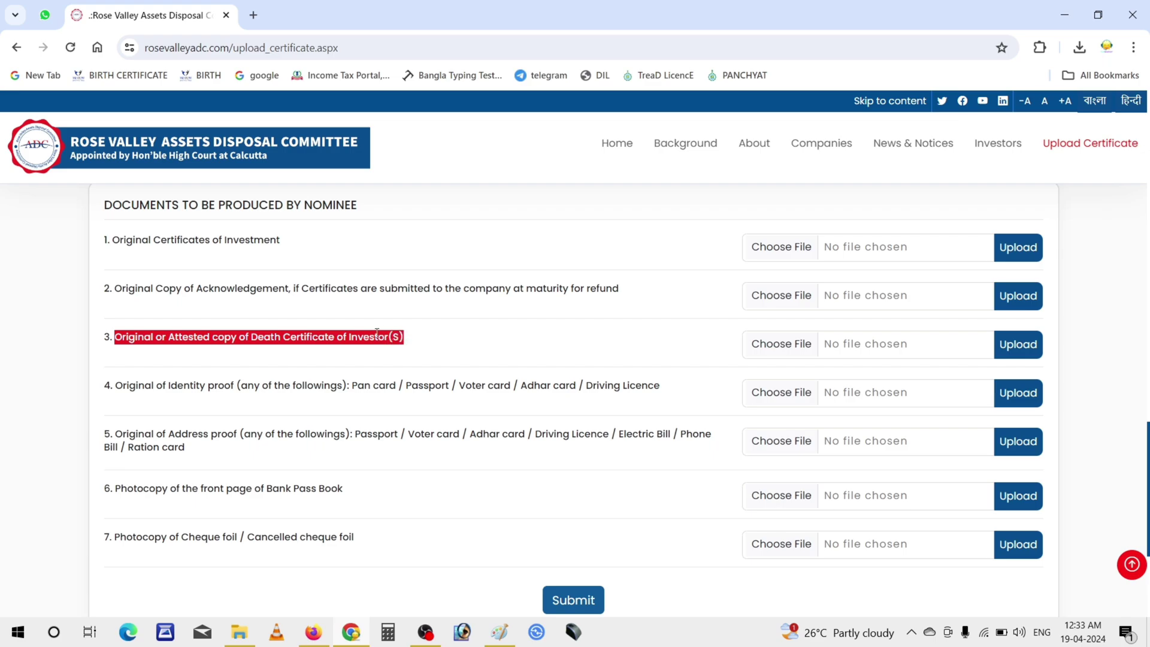
left_click(378, 333)
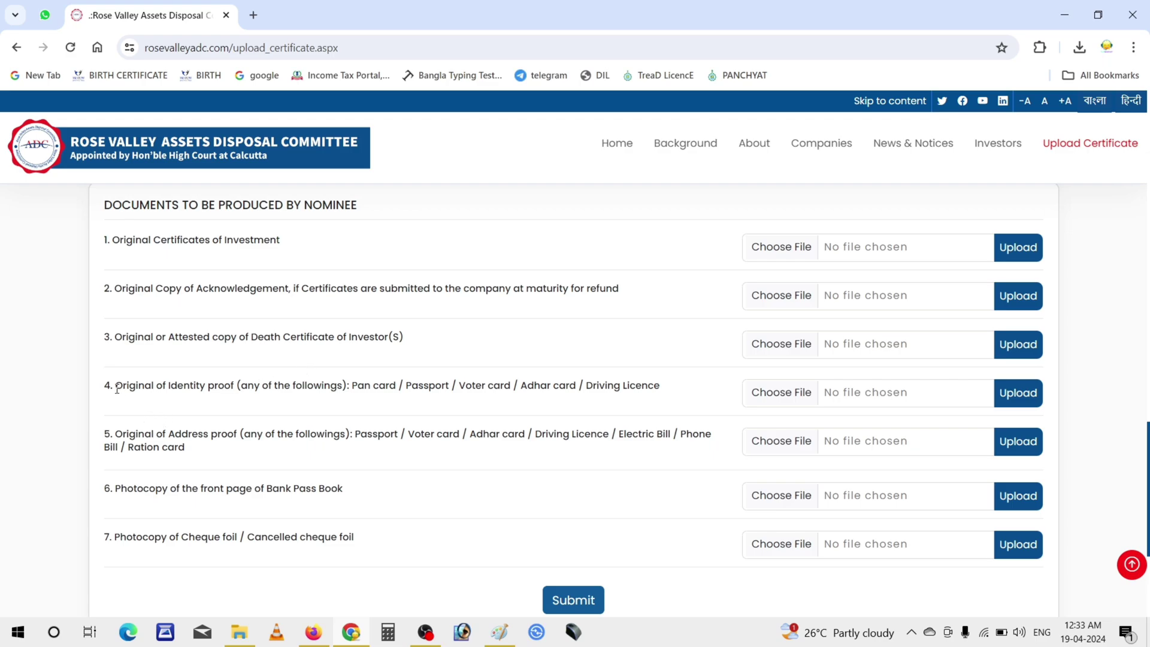
left_click_drag(117, 388, 643, 389)
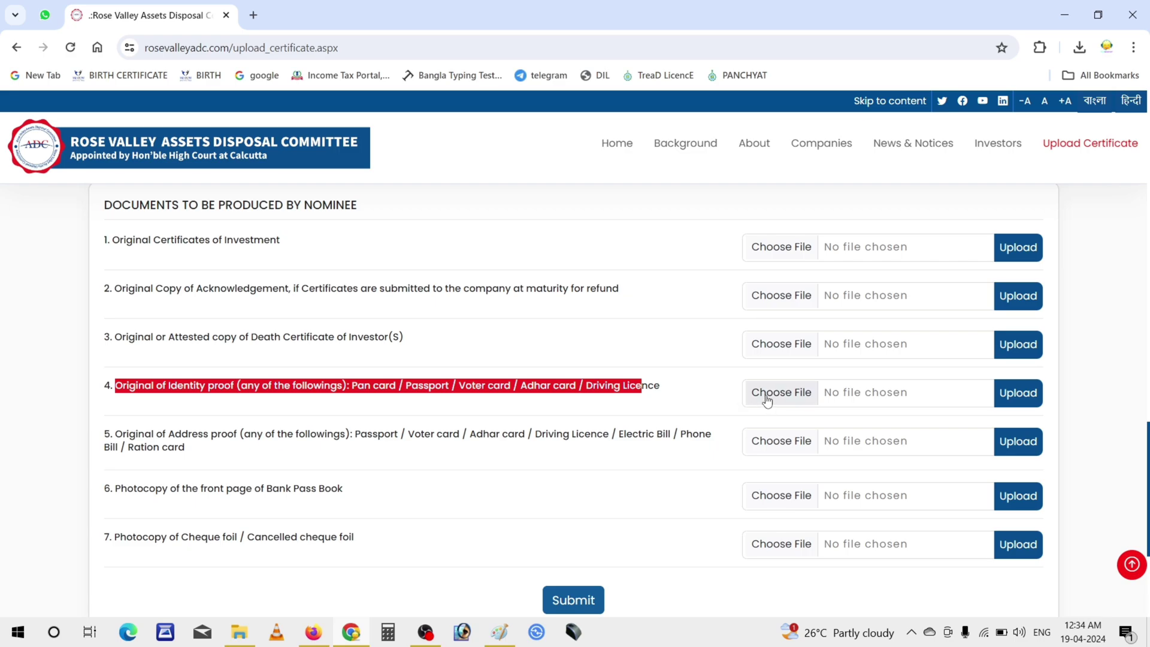
left_click(434, 381)
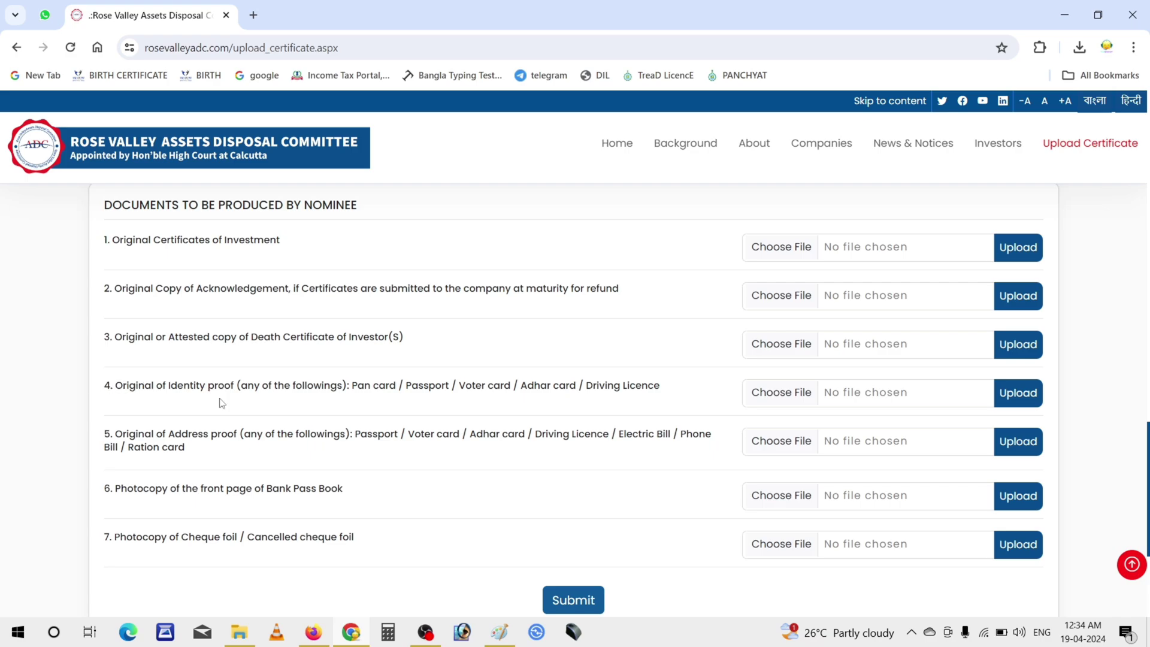
- Highlight the address proof requirement and the bank pass book front page requirement in the nominee document list
scroll(360, 404, "down", 1)
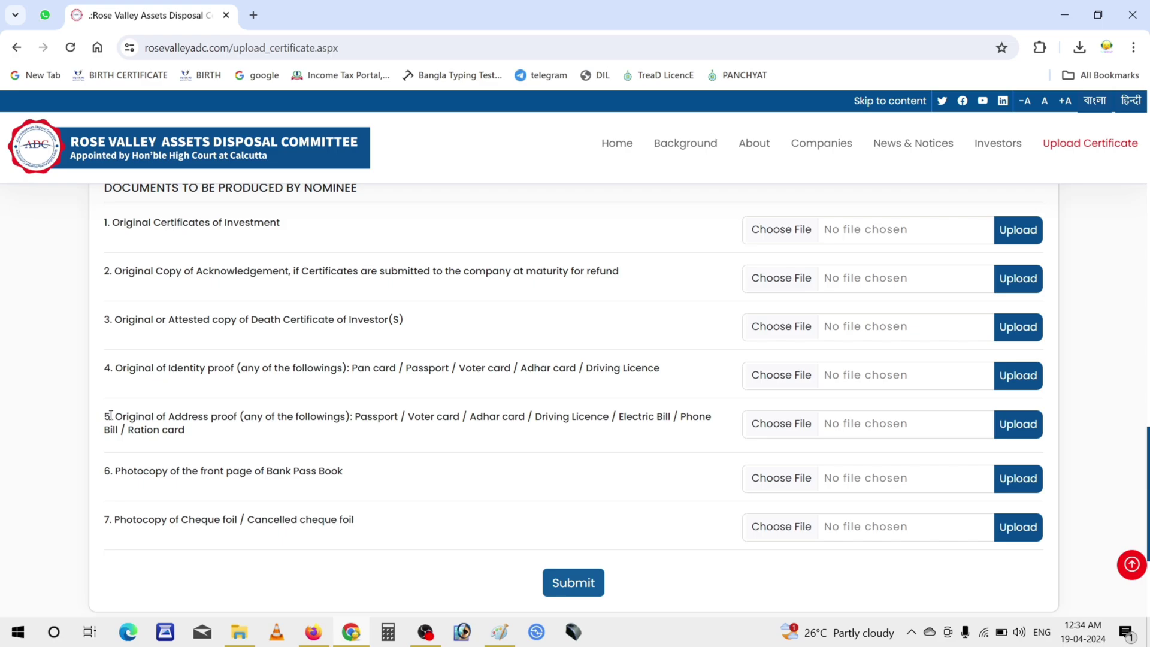
left_click_drag(105, 419, 194, 434)
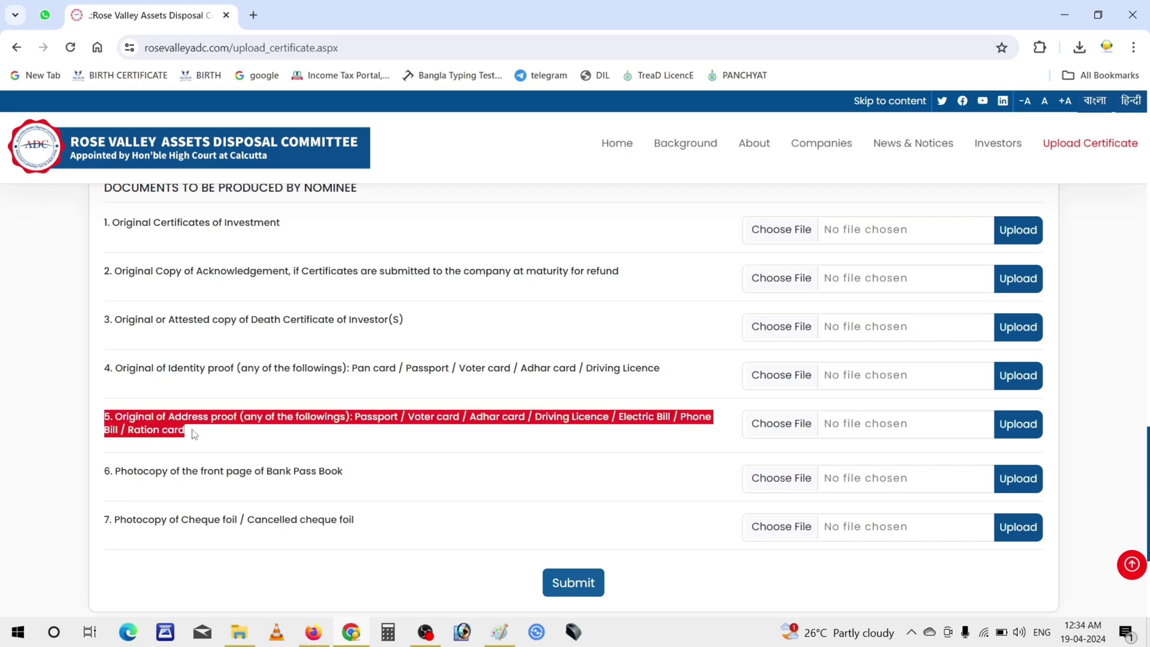
scroll(288, 411, "down", 1)
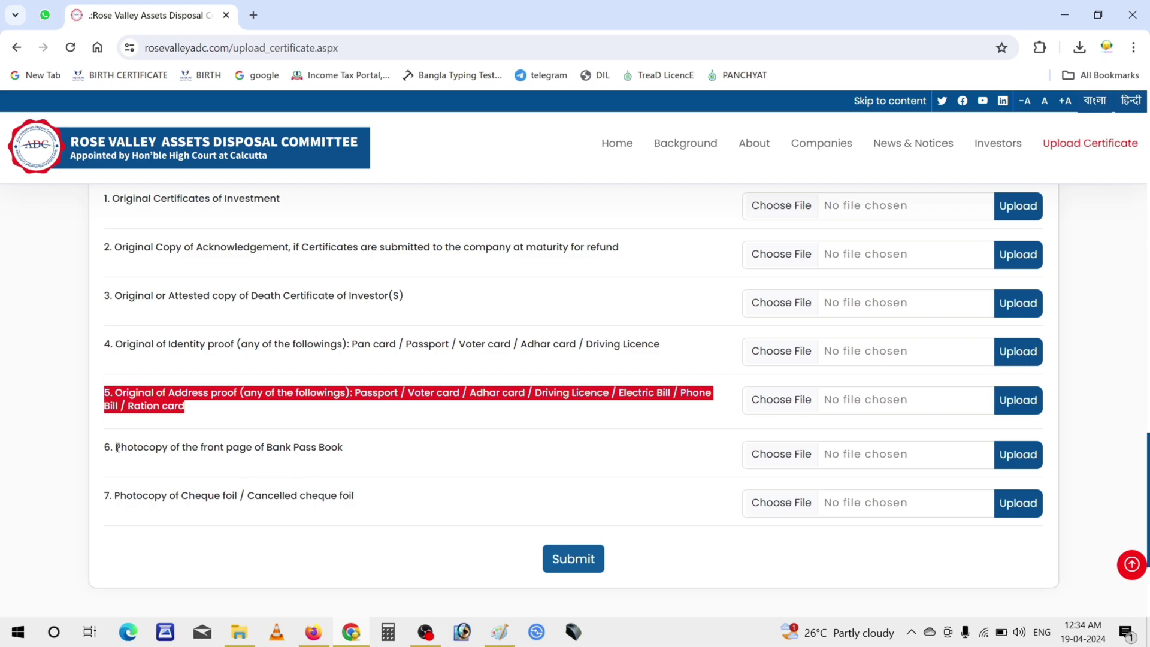
left_click_drag(116, 447, 350, 454)
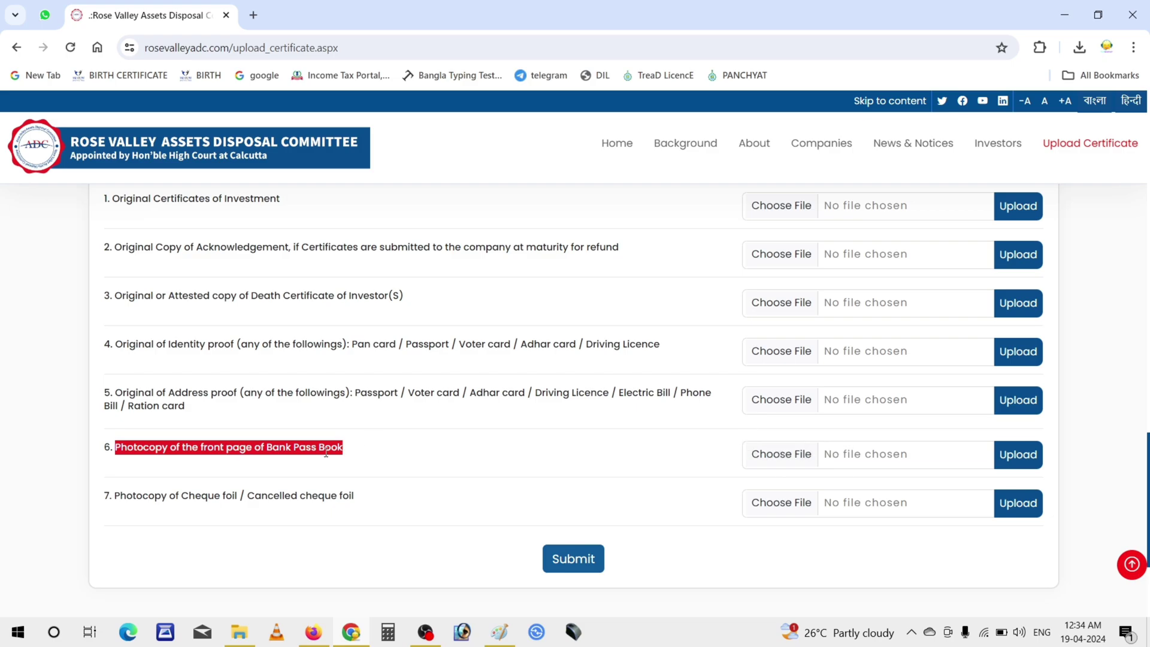
- Try to highlight the cheque foil requirement, item 7 of the nominee document list, and dismiss the context menu
scroll(326, 452, "down", 1)
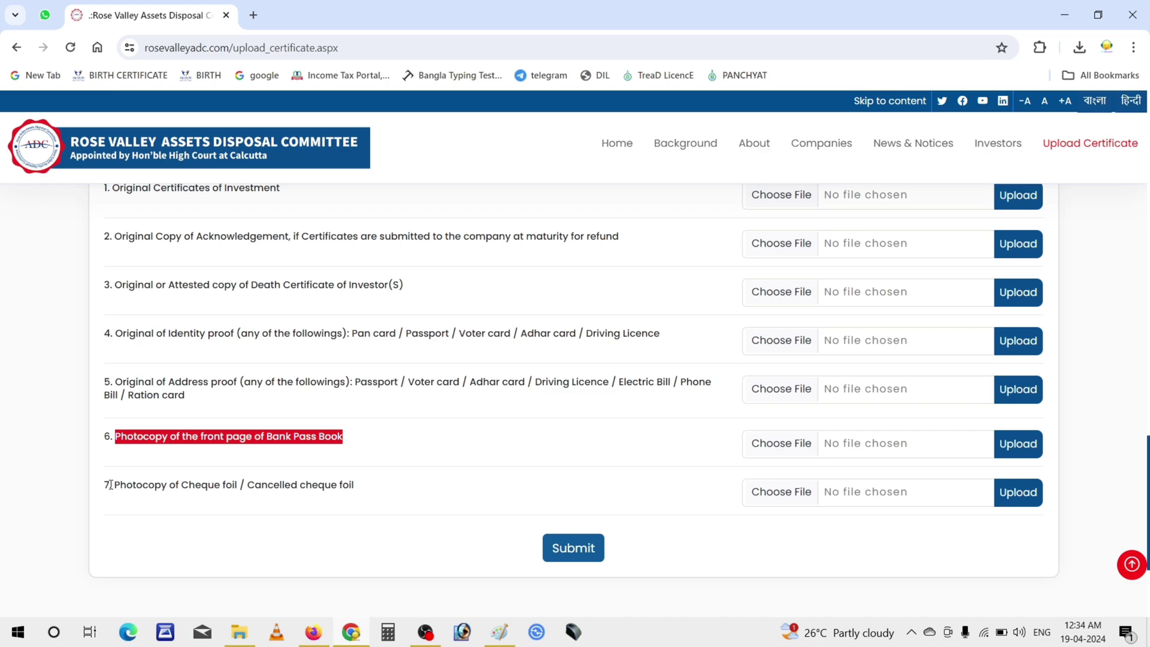
left_click_drag(106, 485, 357, 468)
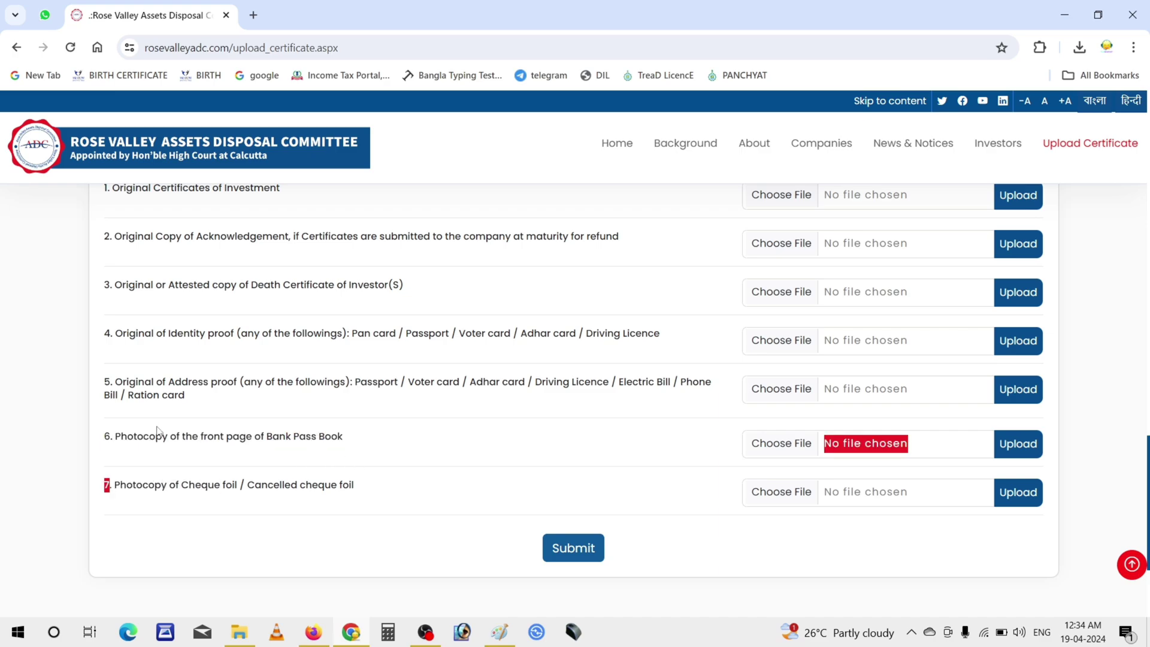
left_click(114, 440)
right_click(114, 440)
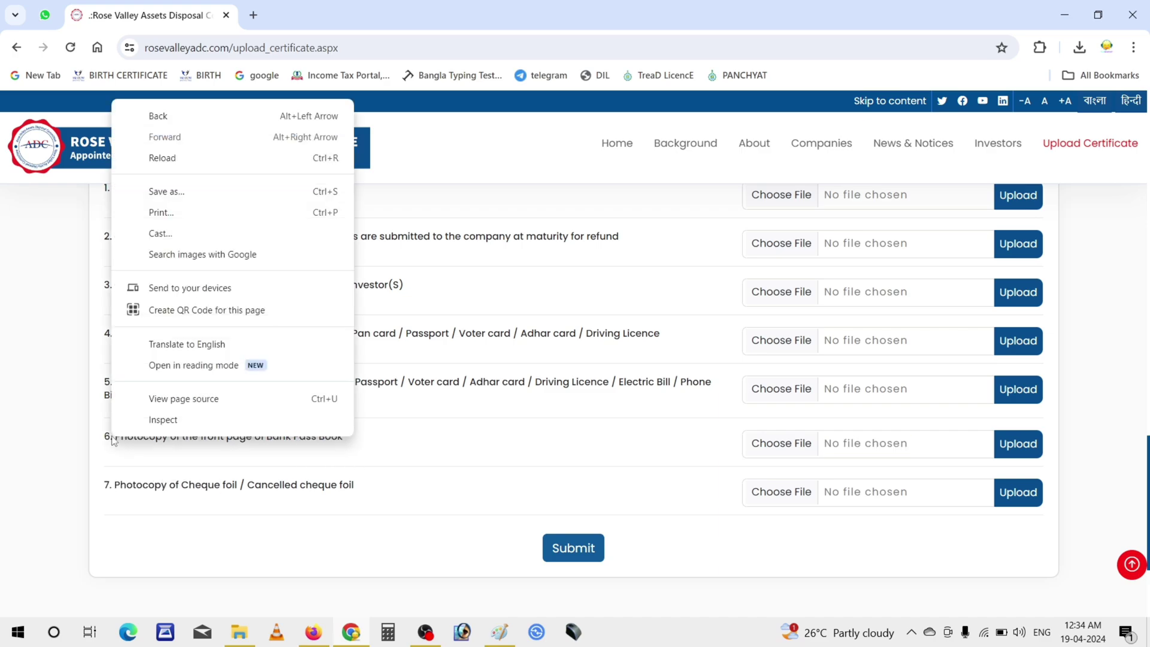
left_click(111, 436)
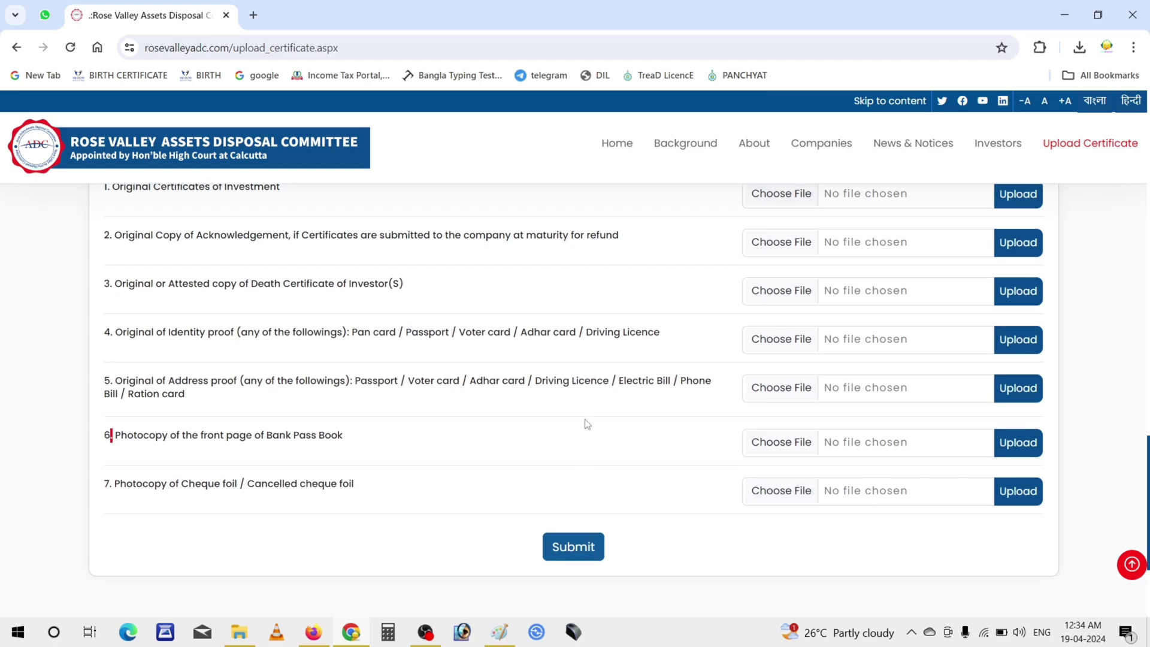
- Locate the form's Submit button, look back at the start of the nominee form, and return to the end
scroll(587, 424, "down", 1)
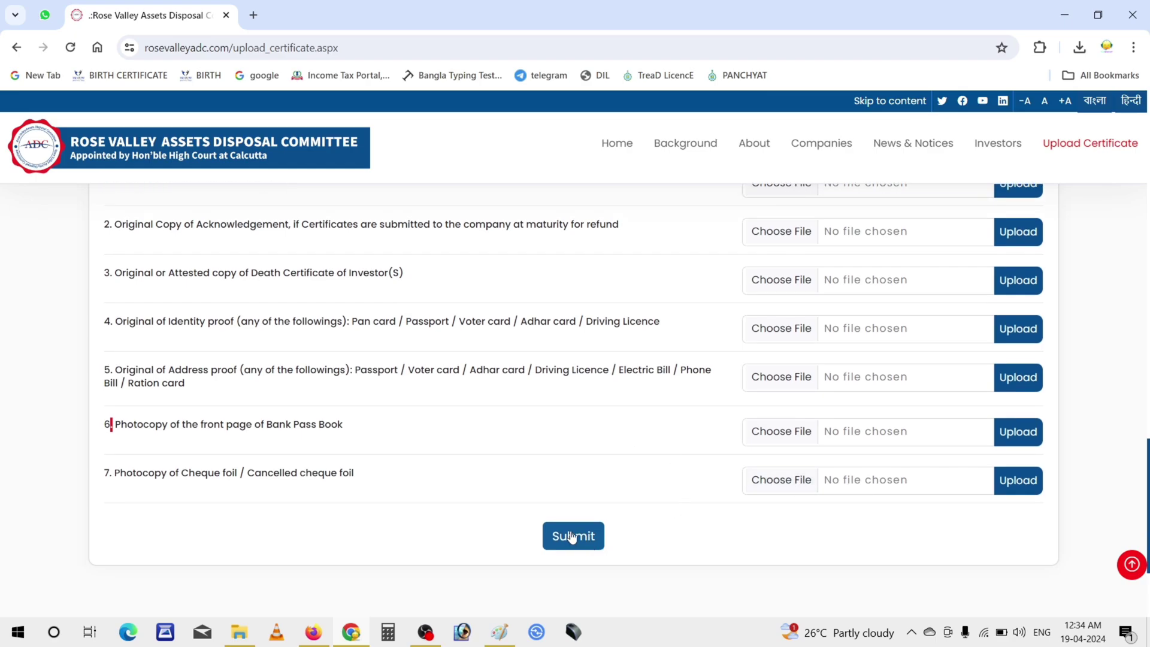
scroll(662, 364, "up", 20)
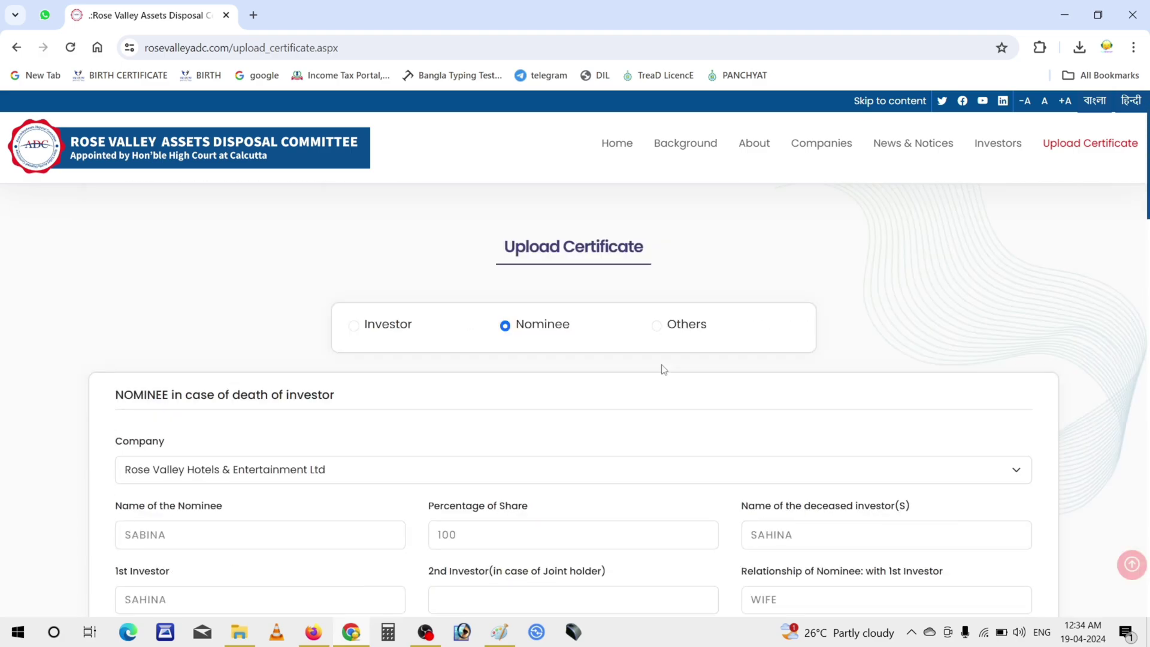
scroll(663, 364, "down", 8)
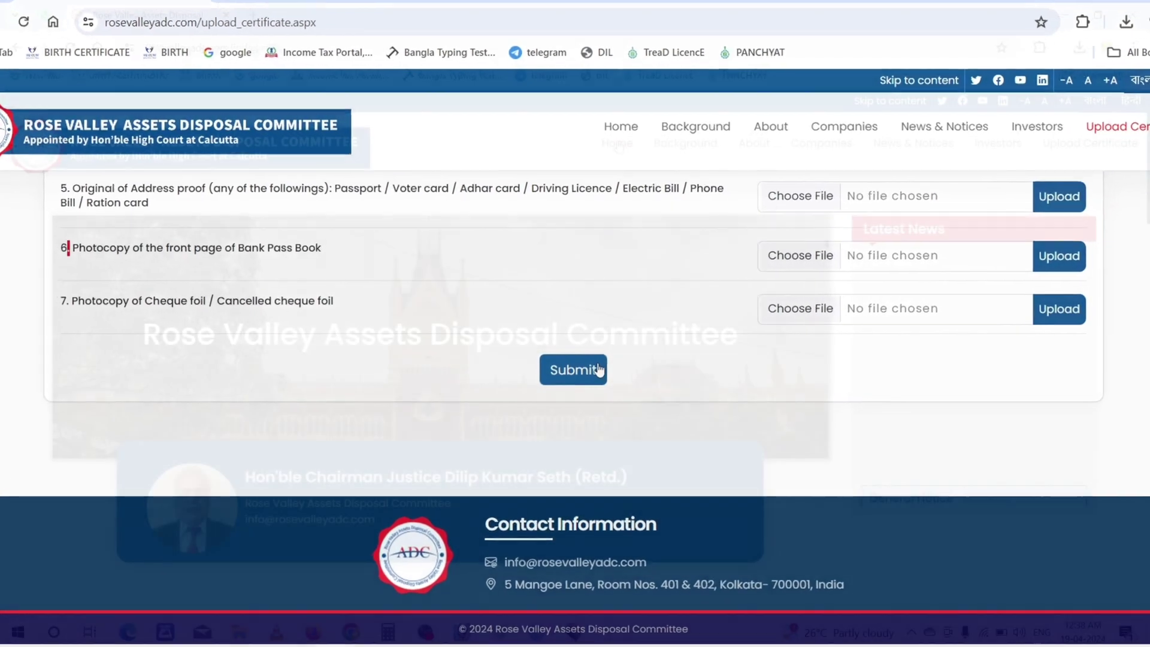